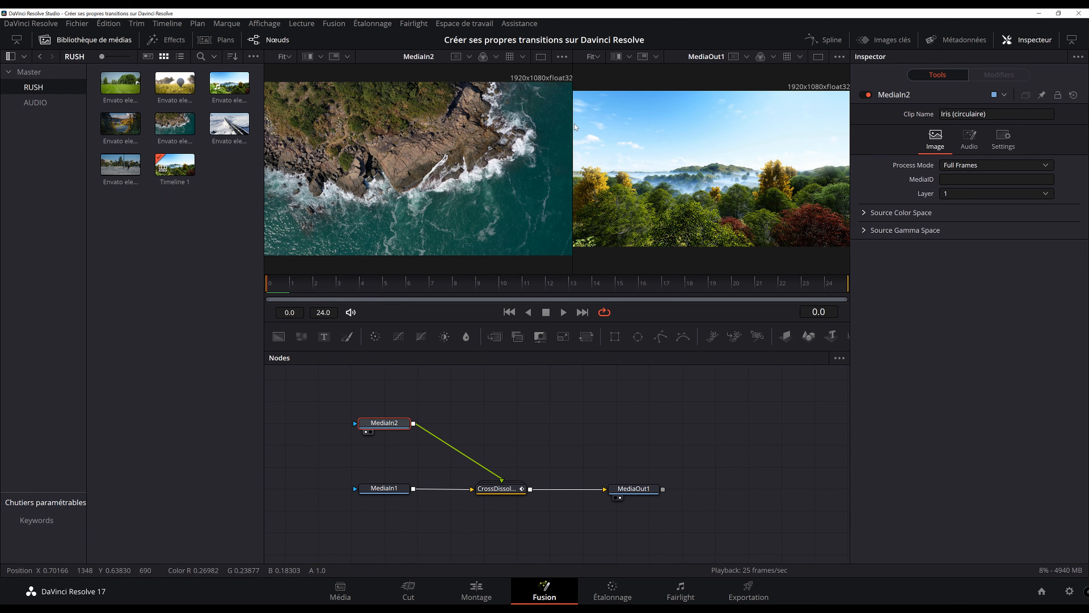
- Show only the MediaOut1 viewer and move the MediaOut1 and CrossDissolve nodes further from the media inputs
{"action": "left_click", "coordinate": [817, 57]}
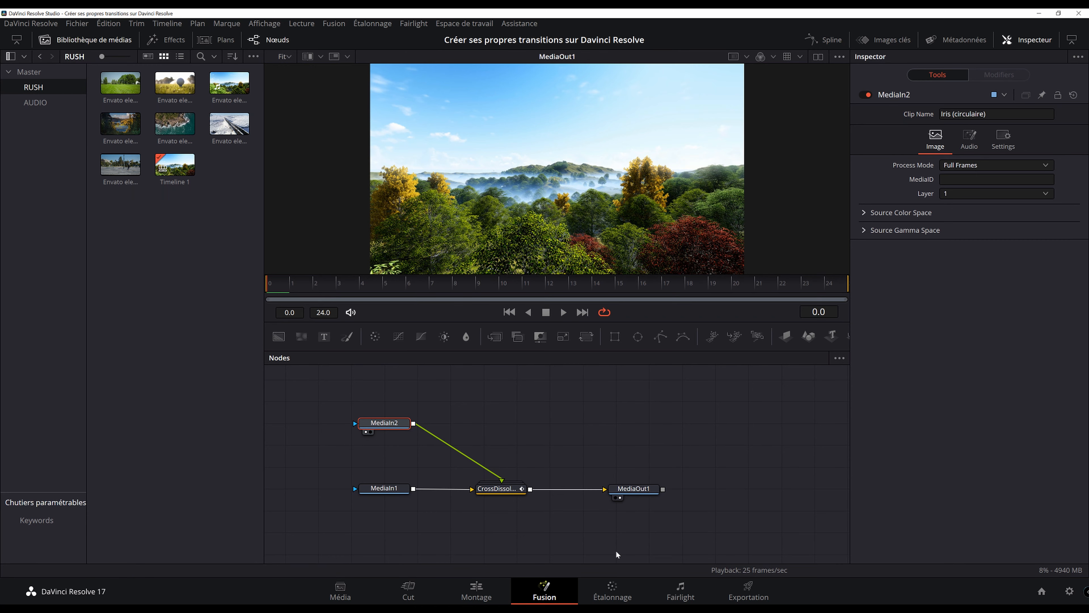
{"action": "left_click", "coordinate": [634, 488]}
{"action": "left_click_drag", "start_coordinate": [630, 490], "coordinate": [678, 492]}
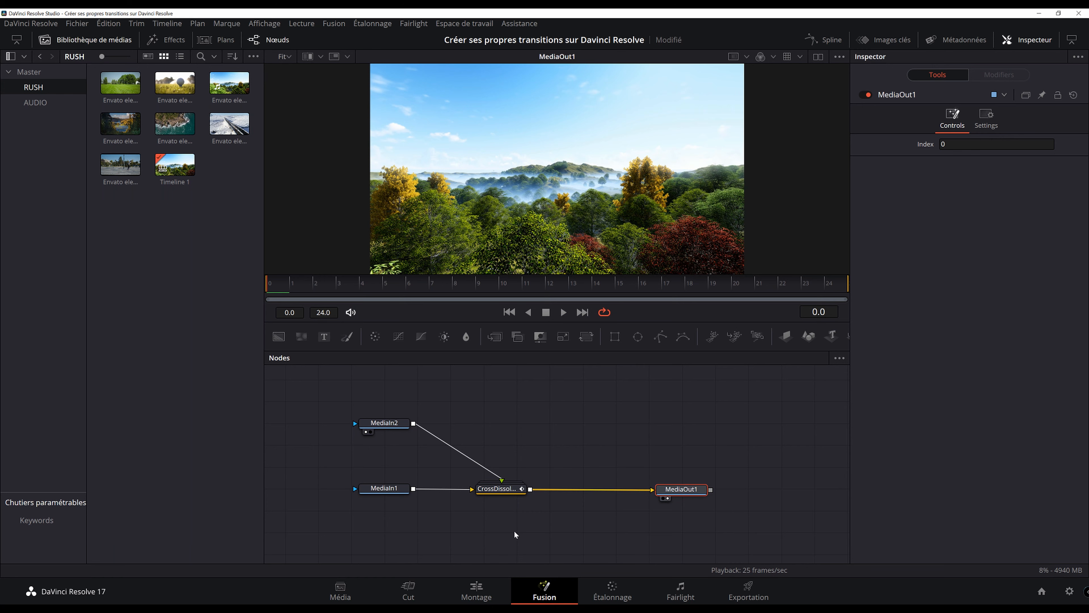
{"action": "left_click_drag", "start_coordinate": [499, 489], "coordinate": [516, 489]}
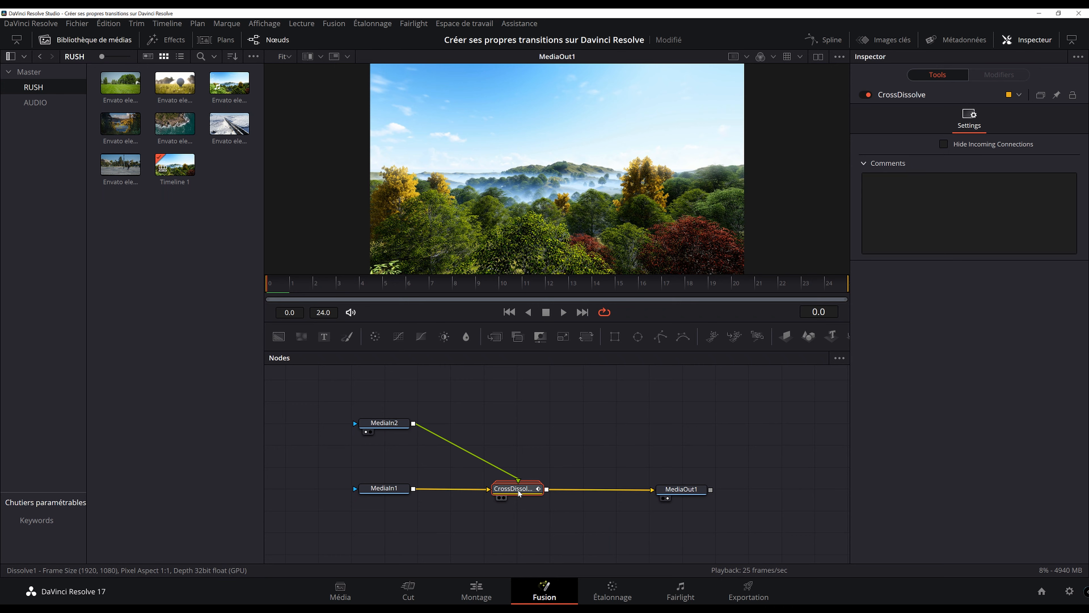
- Open the CrossDissolve group, examine how Dissolve1's Background/Foreground value changes across the frames, and collapse the group
{"action": "double_click", "coordinate": [518, 491]}
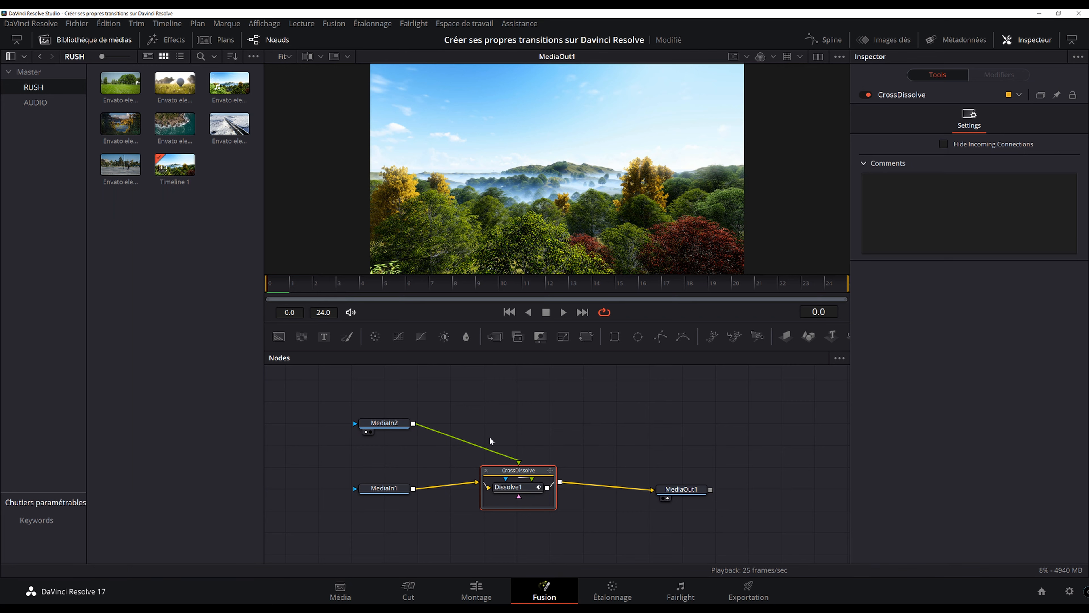
{"action": "left_click", "coordinate": [520, 488]}
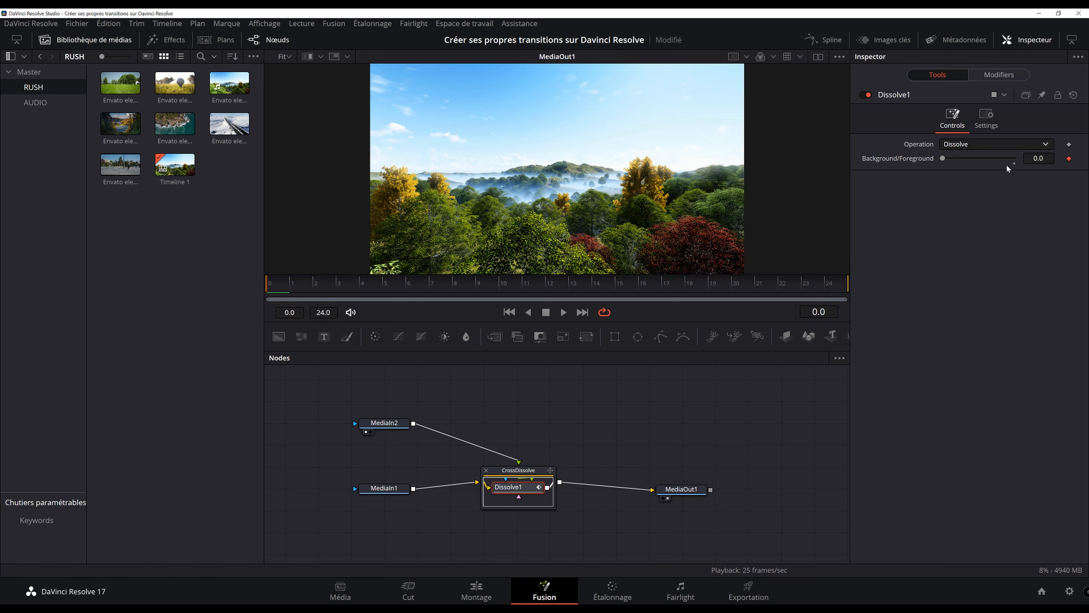
{"action": "left_click_drag", "start_coordinate": [302, 286], "coordinate": [684, 281]}
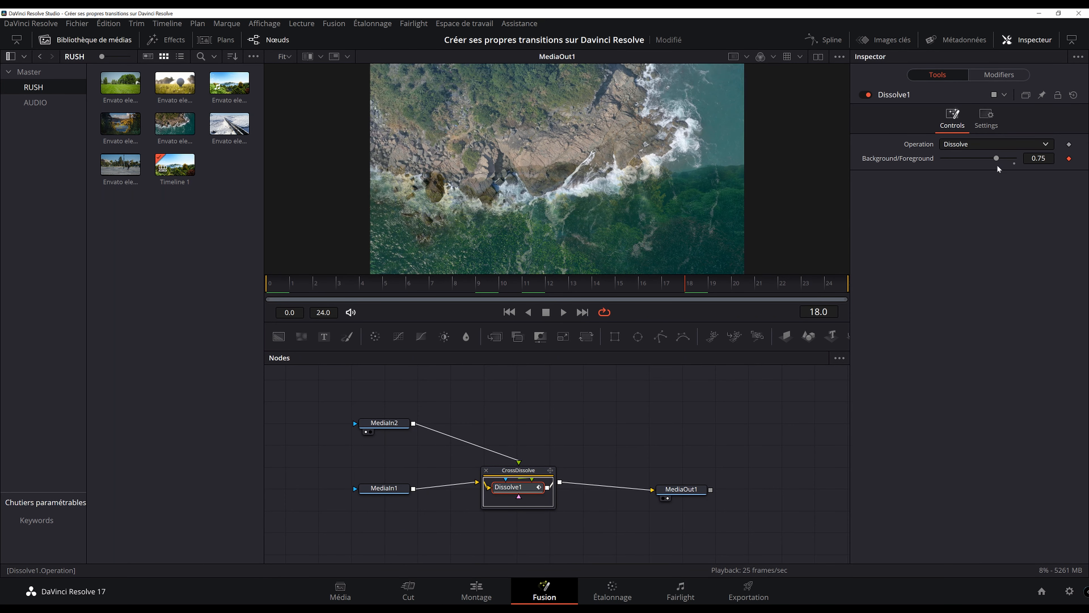
{"action": "left_click_drag", "start_coordinate": [564, 287], "coordinate": [269, 286]}
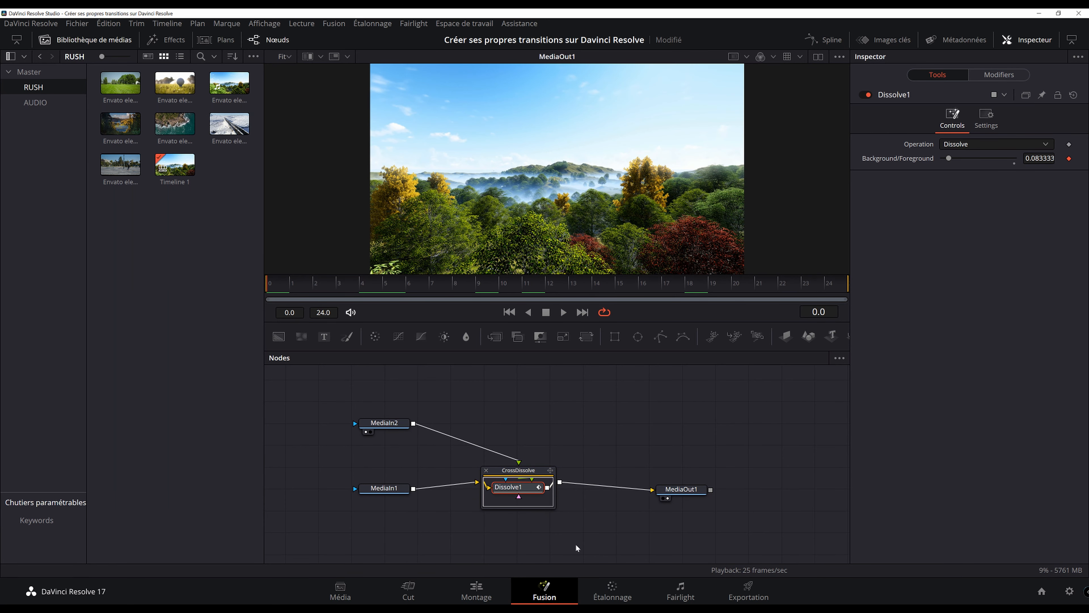
{"action": "left_click", "coordinate": [486, 470]}
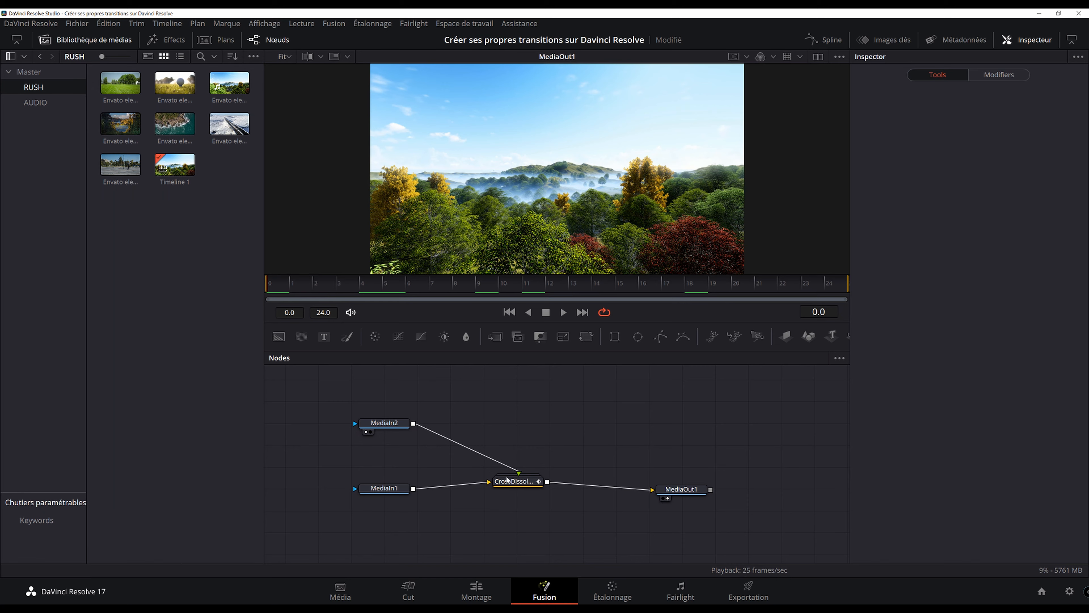
- Ungroup the CrossDissolve node to expose Dissolve1 directly in the node graph, and save the project
{"action": "left_click", "coordinate": [508, 481]}
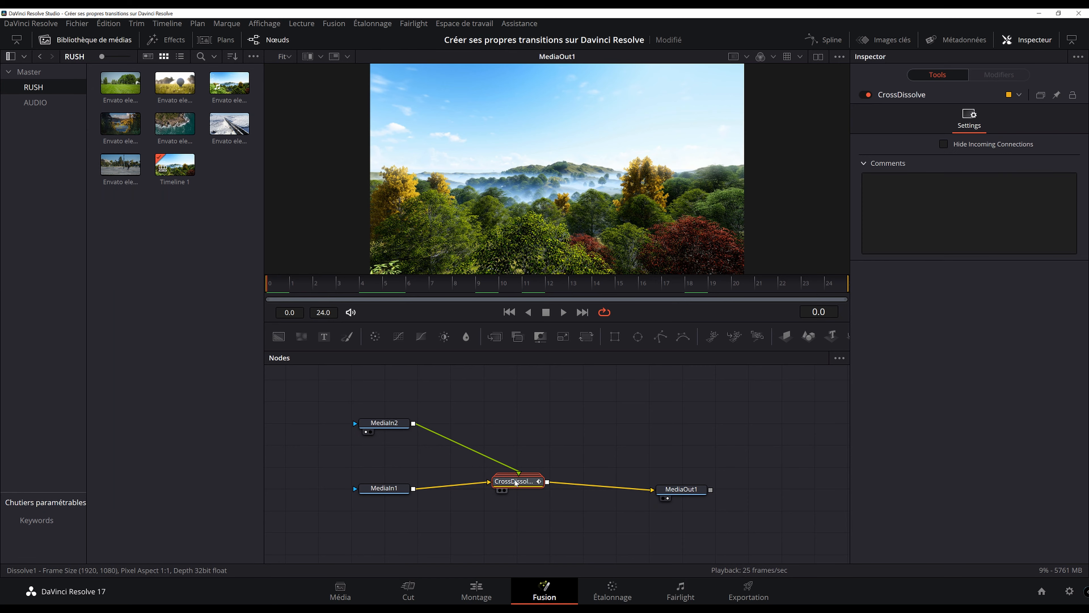
{"action": "right_click", "coordinate": [515, 481]}
{"action": "mouse_move", "coordinate": [603, 236]}
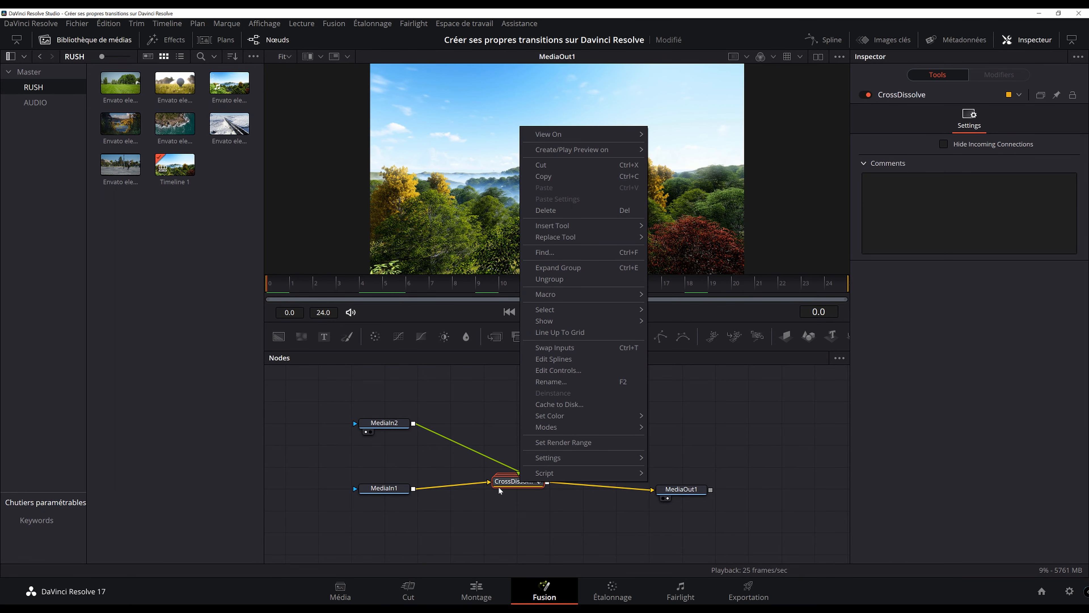
{"action": "right_click", "coordinate": [499, 484]}
{"action": "left_click", "coordinate": [541, 282]}
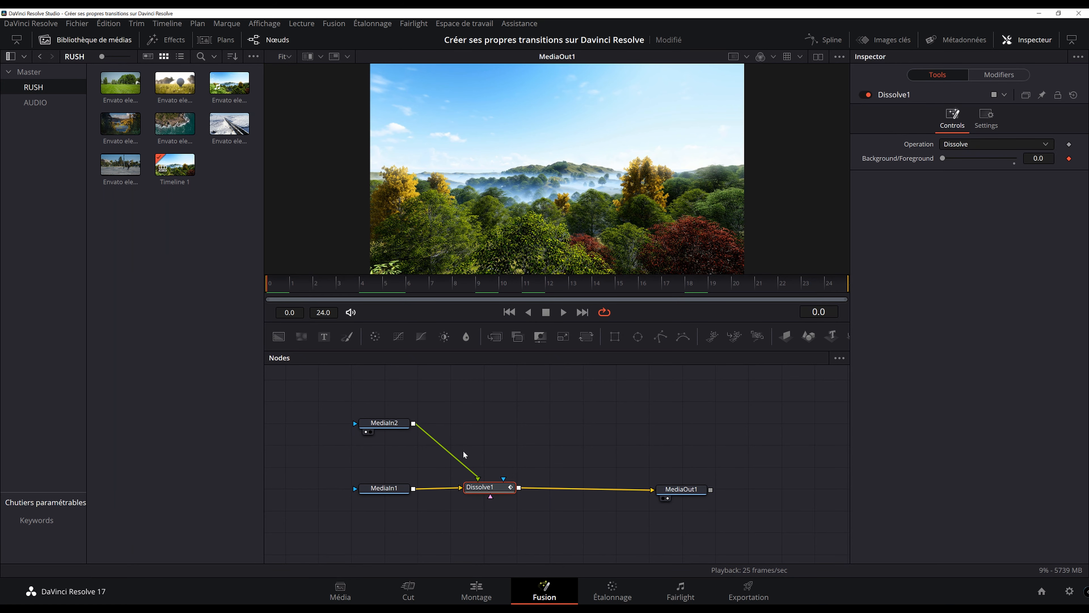
{"action": "mouse_move", "coordinate": [498, 488]}
{"action": "left_mouse_down"}
{"action": "mouse_move", "coordinate": [496, 464]}
{"action": "mouse_move", "coordinate": [500, 486]}
{"action": "left_mouse_up"}
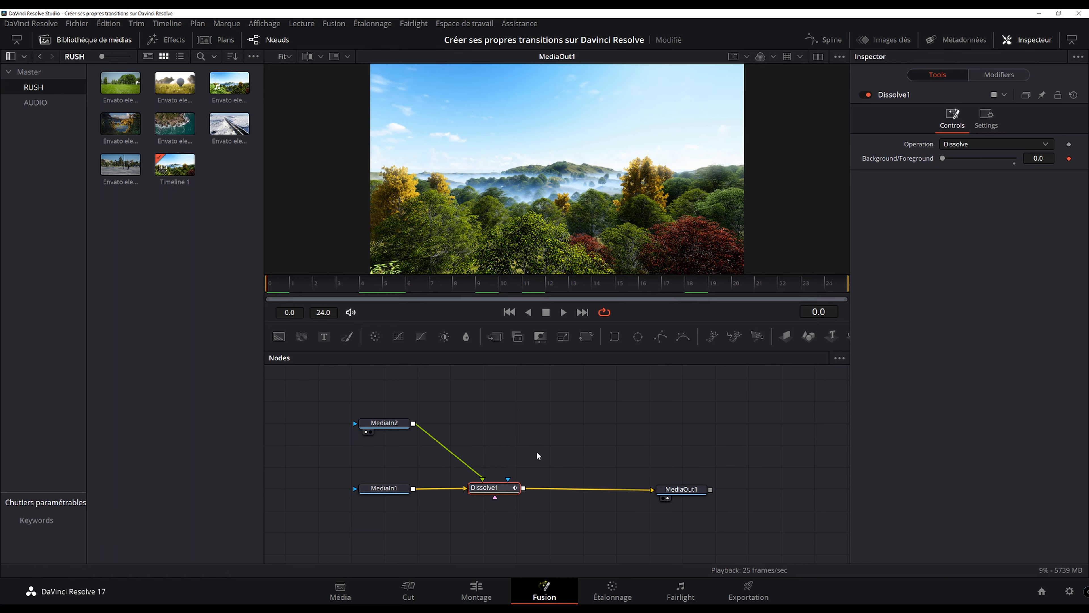
{"action": "key", "text": "ctrl+s"}
{"action": "left_click", "coordinate": [539, 454]}
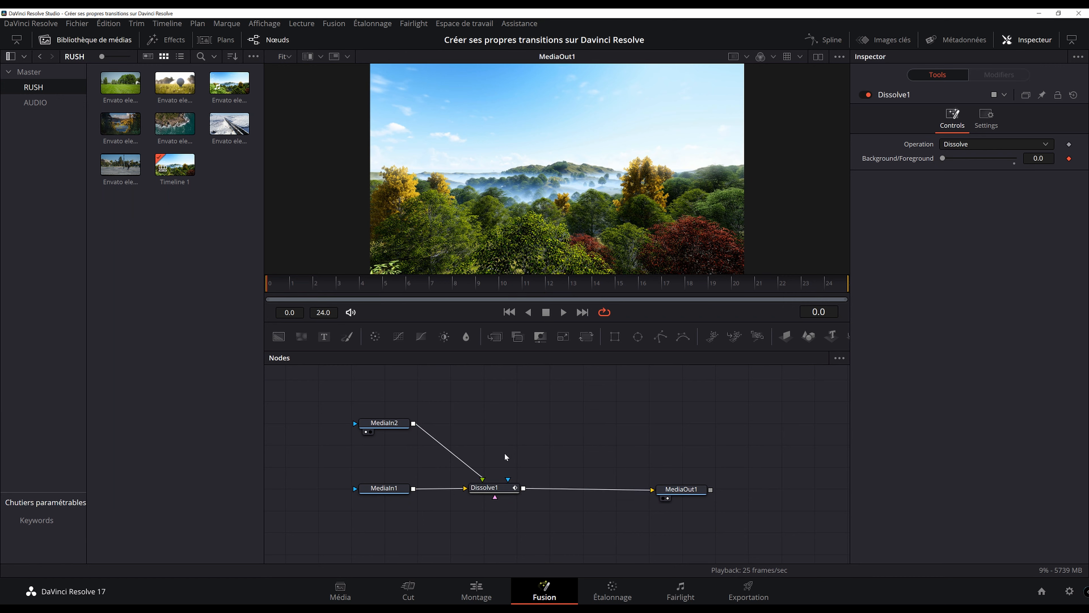
{"action": "left_click", "coordinate": [505, 490]}
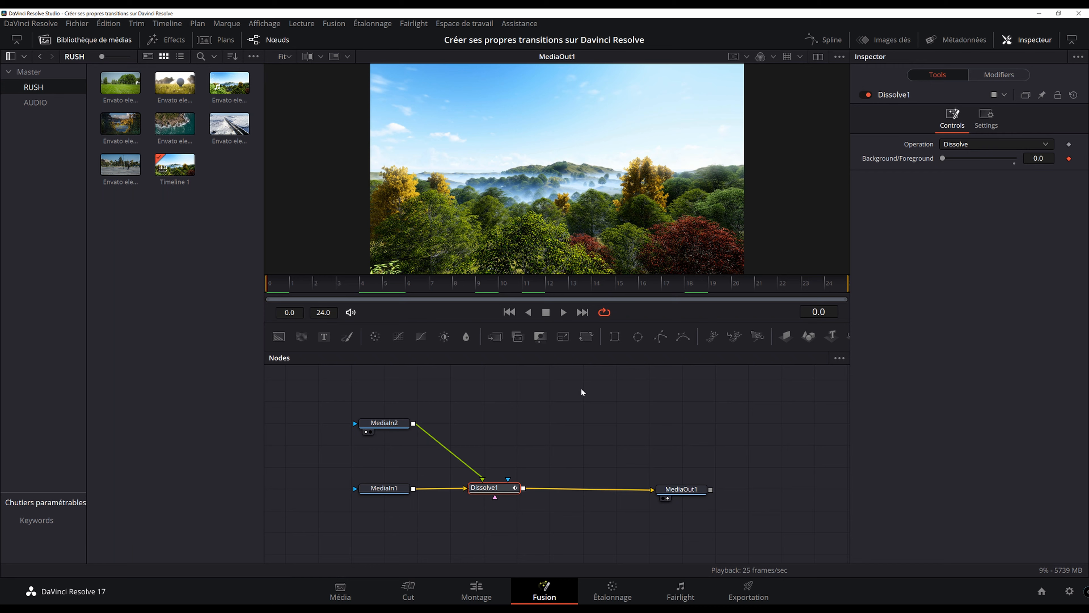
{"action": "left_click", "coordinate": [586, 338]}
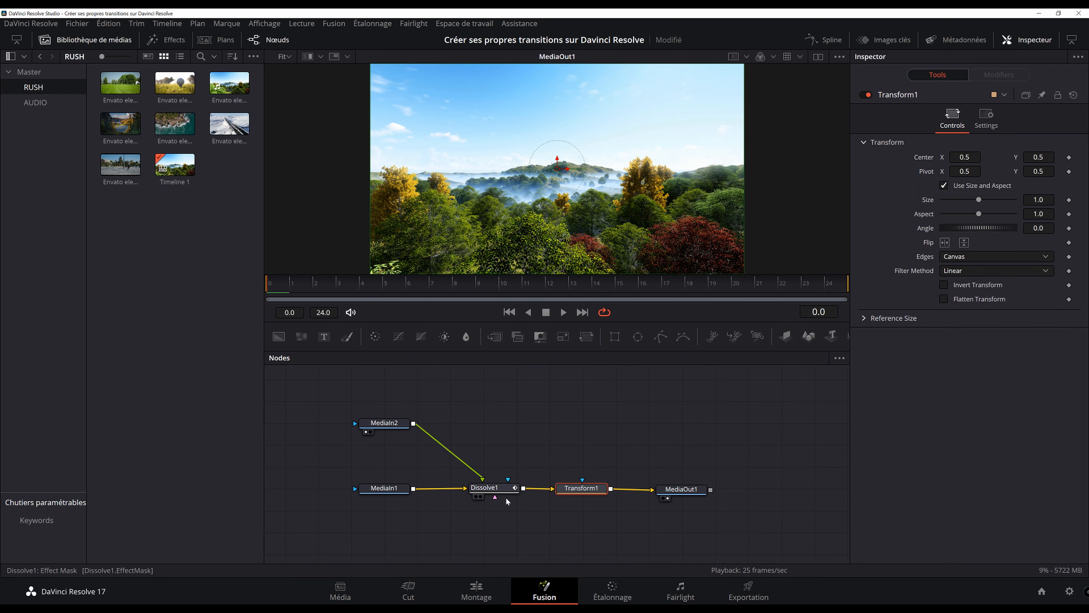
{"action": "left_click_drag", "start_coordinate": [695, 494], "coordinate": [698, 492]}
{"action": "left_click", "coordinate": [582, 488]}
{"action": "key", "text": "Delete"}
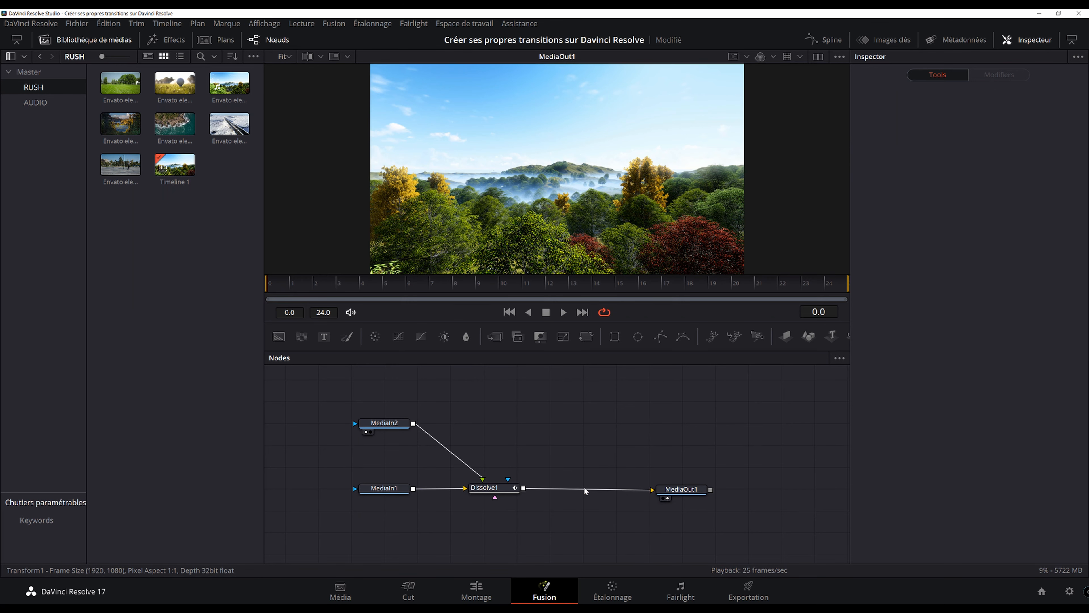
- Add a Transform node, insert it on the connection between Dissolve1 and MediaOut1, and tidy the node positions
{"action": "left_click", "coordinate": [585, 338]}
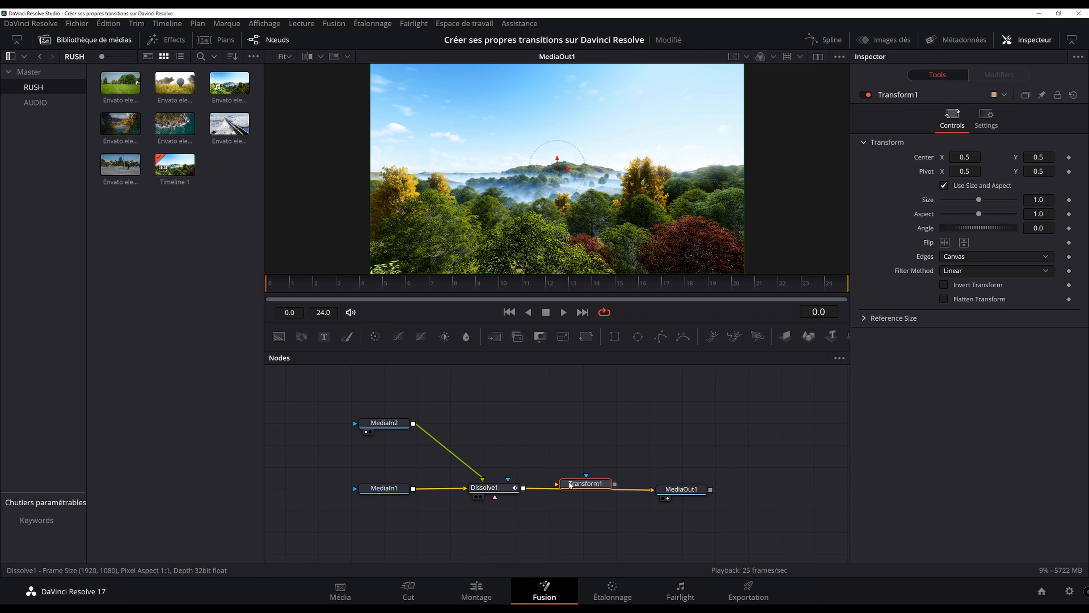
{"action": "left_click_drag", "start_coordinate": [578, 483], "coordinate": [597, 433]}
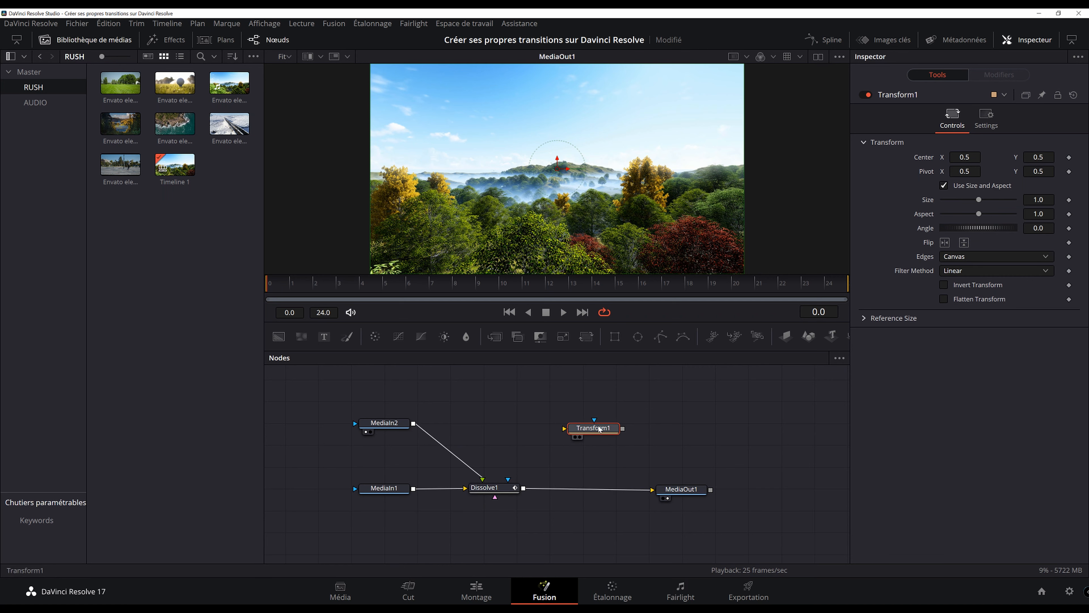
{"action": "left_click_drag", "start_coordinate": [591, 461], "coordinate": [589, 491]}
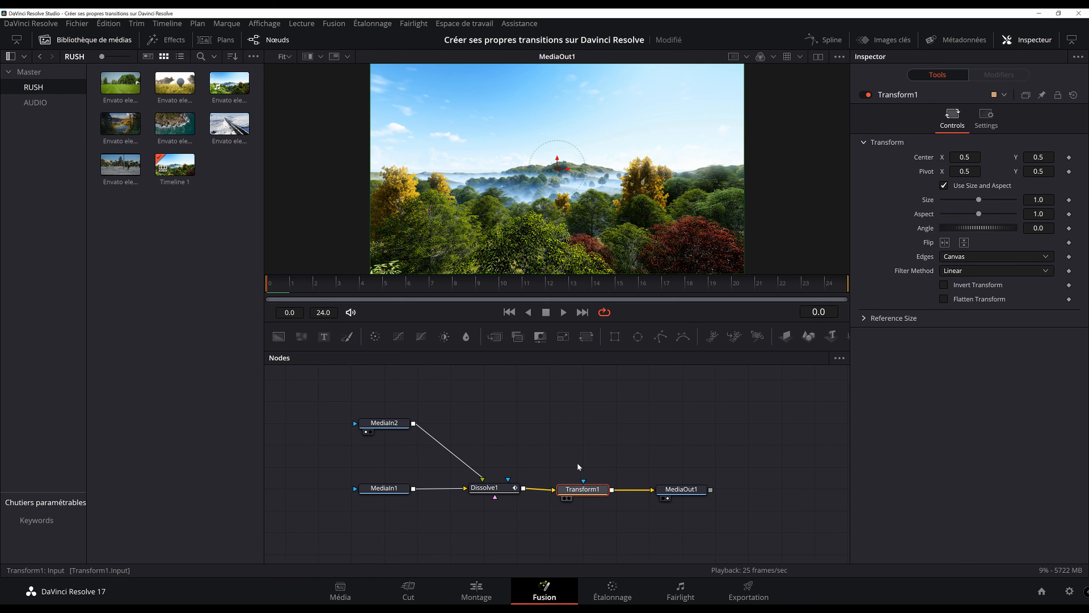
{"action": "left_click_drag", "start_coordinate": [686, 489], "coordinate": [688, 487]}
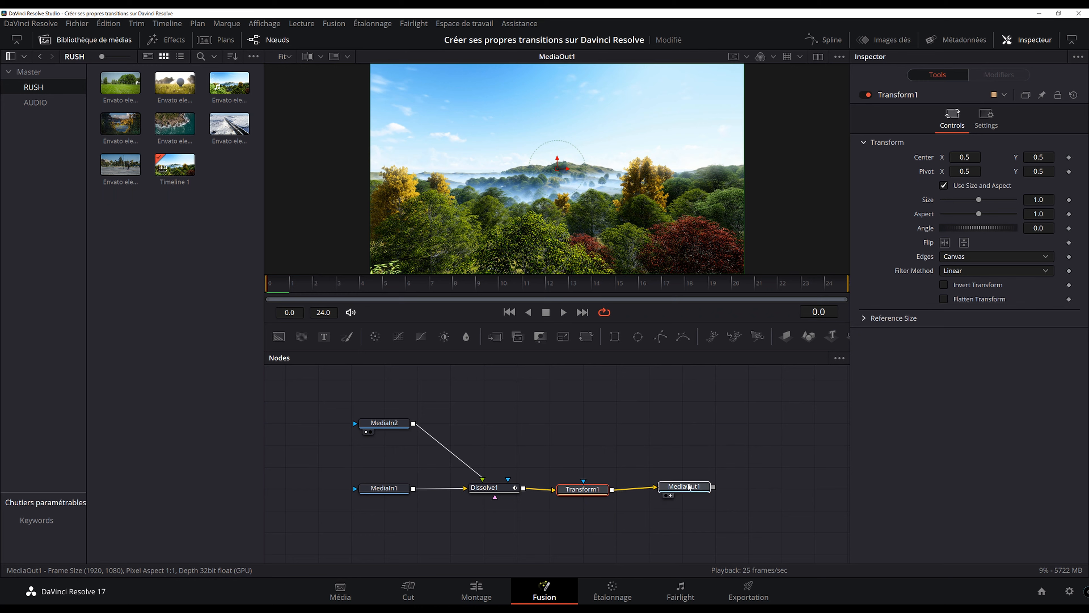
{"action": "left_click_drag", "start_coordinate": [590, 492], "coordinate": [593, 491]}
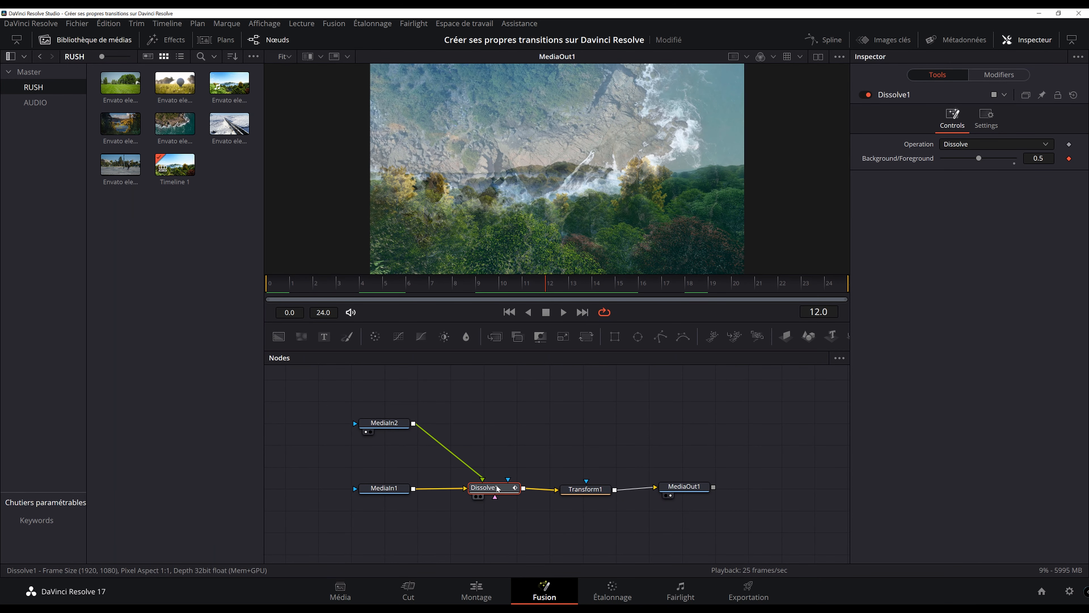
- Try a Center of X 0.433, Y 0.561 and a Pivot X of 0.55 on the Transform node, resetting both to default
{"action": "left_click_drag", "start_coordinate": [545, 286], "coordinate": [598, 288]}
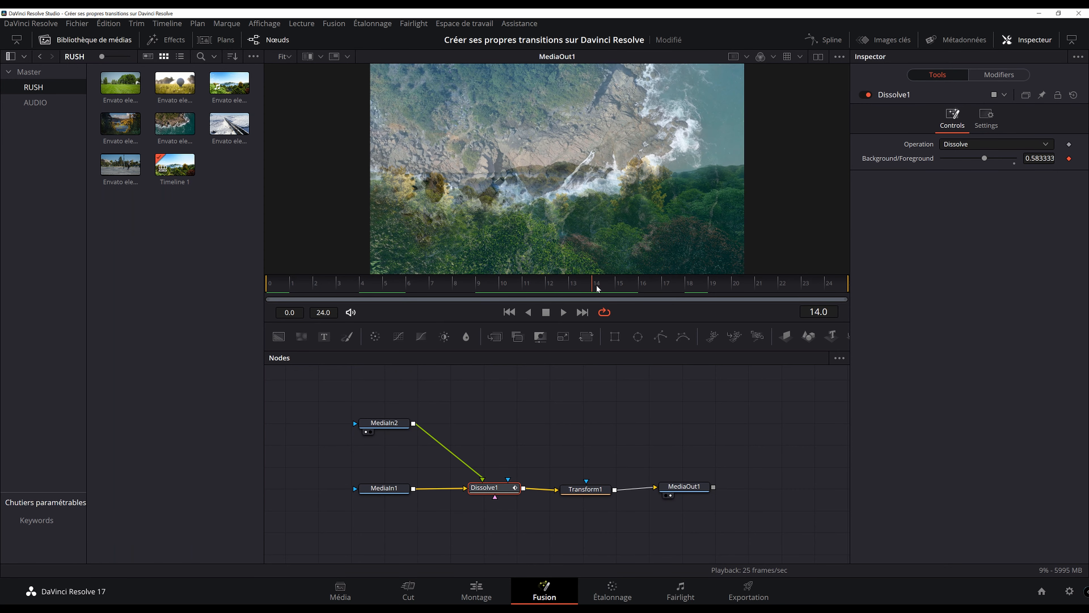
{"action": "left_click", "coordinate": [586, 489]}
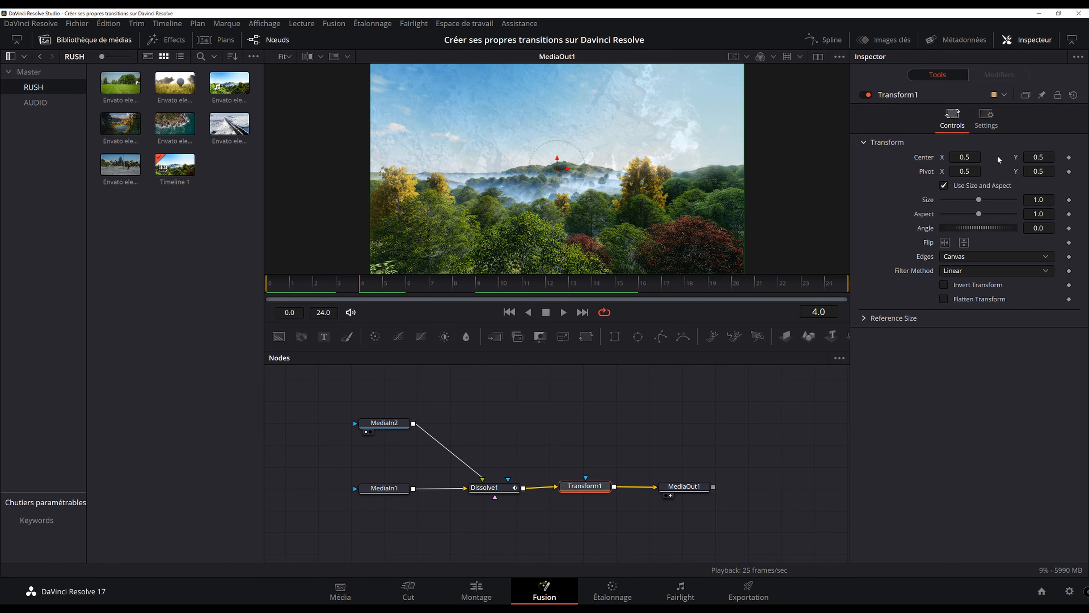
{"action": "left_click_drag", "start_coordinate": [964, 157], "coordinate": [936, 157]}
{"action": "left_click_drag", "start_coordinate": [1038, 157], "coordinate": [1017, 158]}
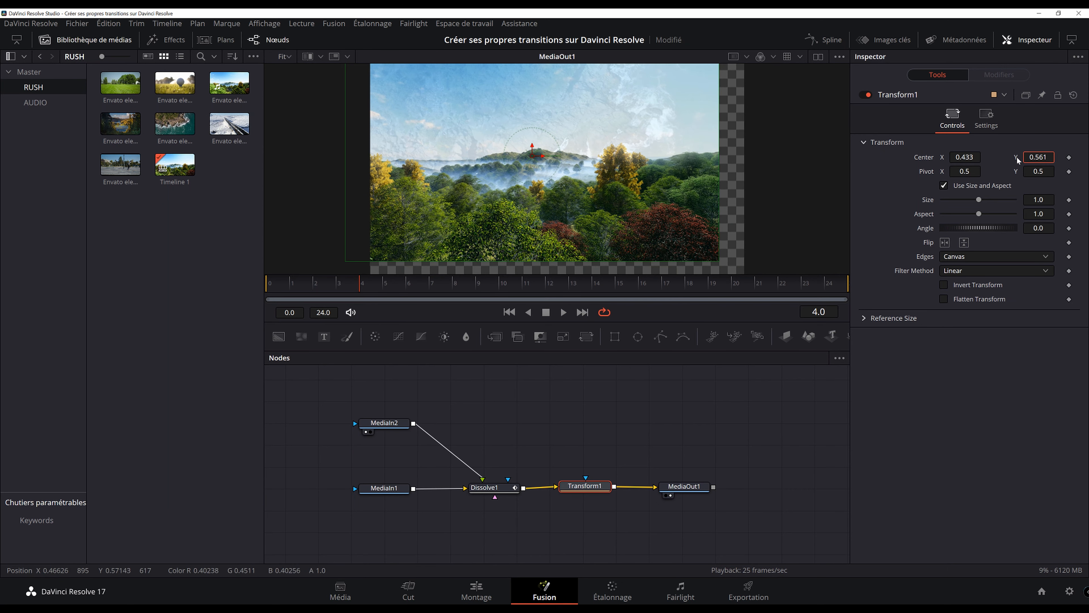
{"action": "double_click", "coordinate": [930, 159]}
{"action": "left_click_drag", "start_coordinate": [957, 172], "coordinate": [980, 171]}
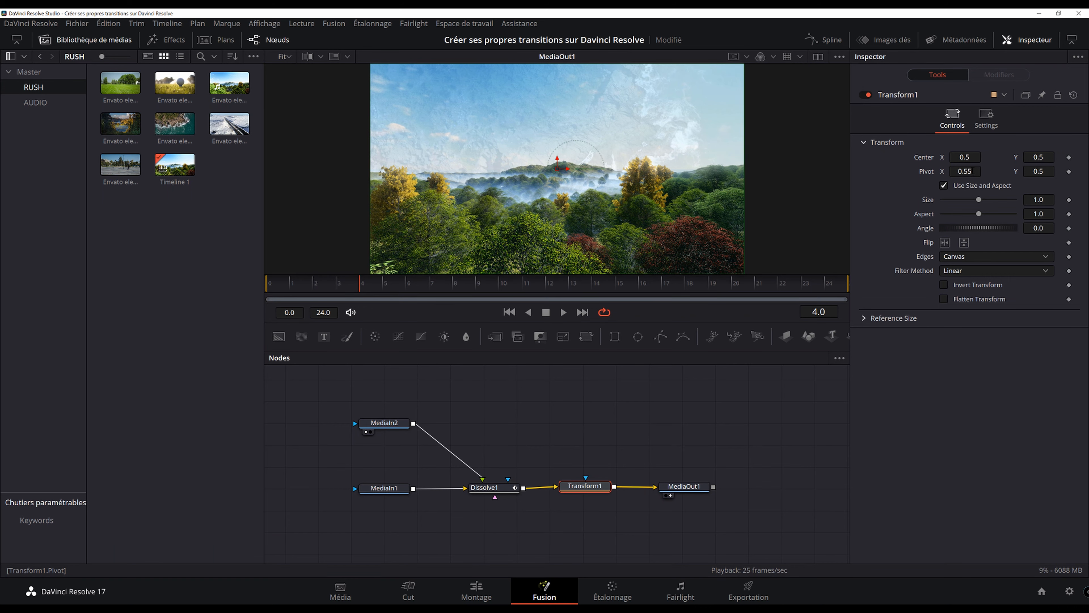
{"action": "double_click", "coordinate": [932, 171]}
- Try Size 0.63, Aspect 0.923 and Angle -360 on the Transform node, and reset each to its default
{"action": "mouse_move", "coordinate": [981, 200]}
{"action": "left_mouse_down"}
{"action": "mouse_move", "coordinate": [955, 212]}
{"action": "mouse_move", "coordinate": [975, 213]}
{"action": "left_mouse_up"}
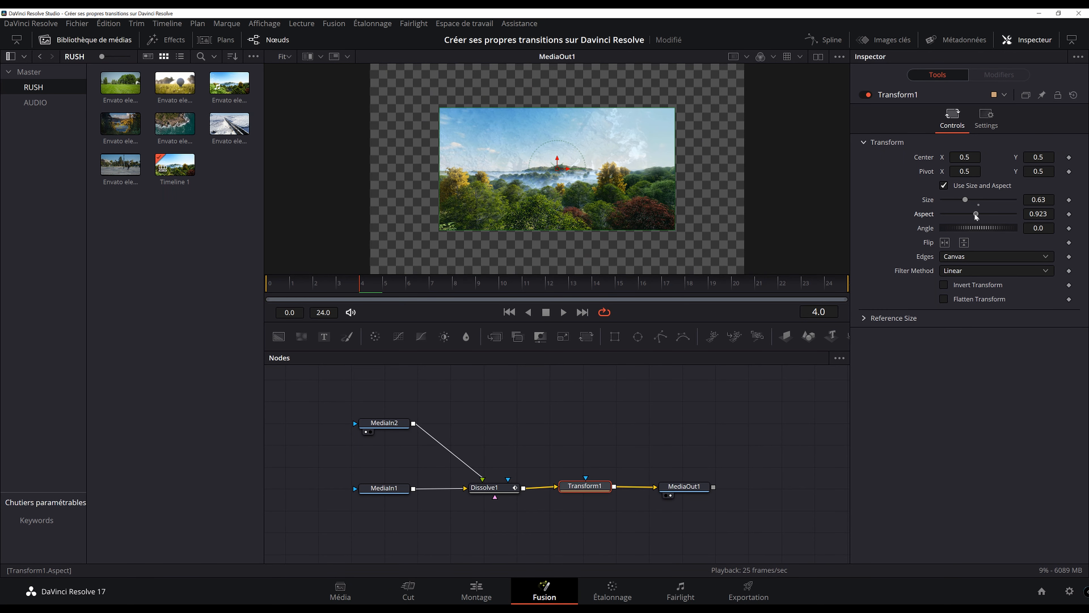
{"action": "double_click", "coordinate": [930, 200]}
{"action": "double_click", "coordinate": [925, 214]}
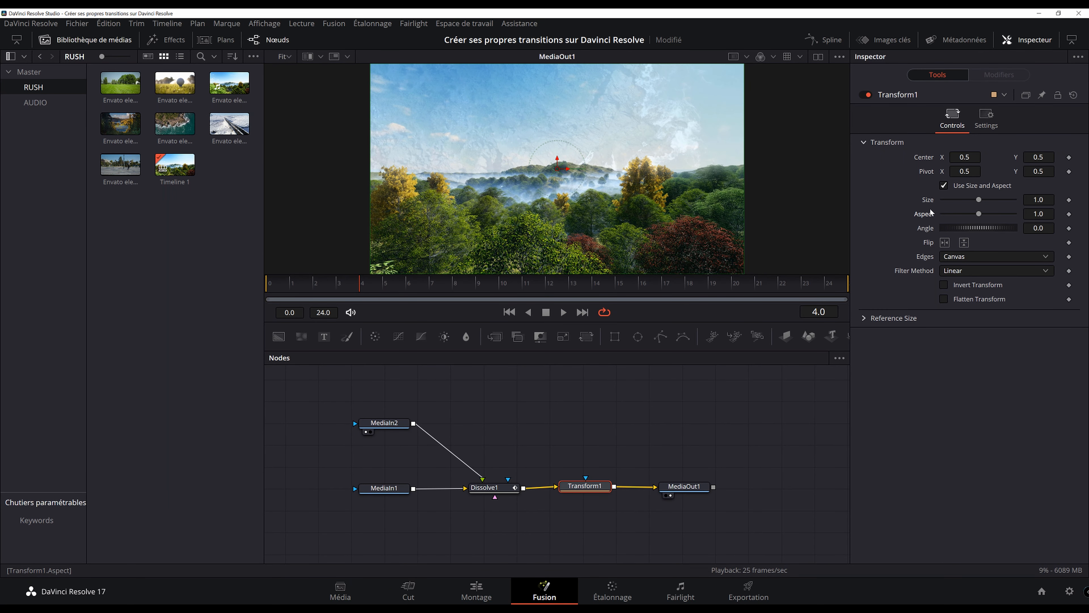
{"action": "mouse_move", "coordinate": [980, 229]}
{"action": "left_mouse_down"}
{"action": "mouse_move", "coordinate": [939, 231]}
{"action": "mouse_move", "coordinate": [996, 228]}
{"action": "mouse_move", "coordinate": [931, 231]}
{"action": "mouse_move", "coordinate": [976, 228]}
{"action": "left_mouse_up"}
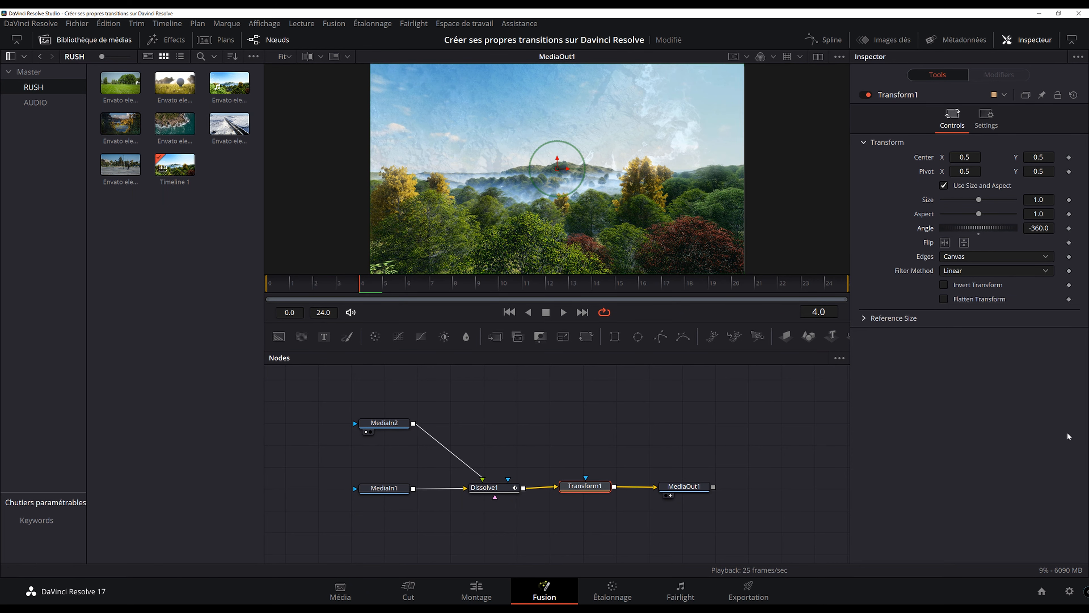
{"action": "left_click_drag", "start_coordinate": [364, 287], "coordinate": [338, 287]}
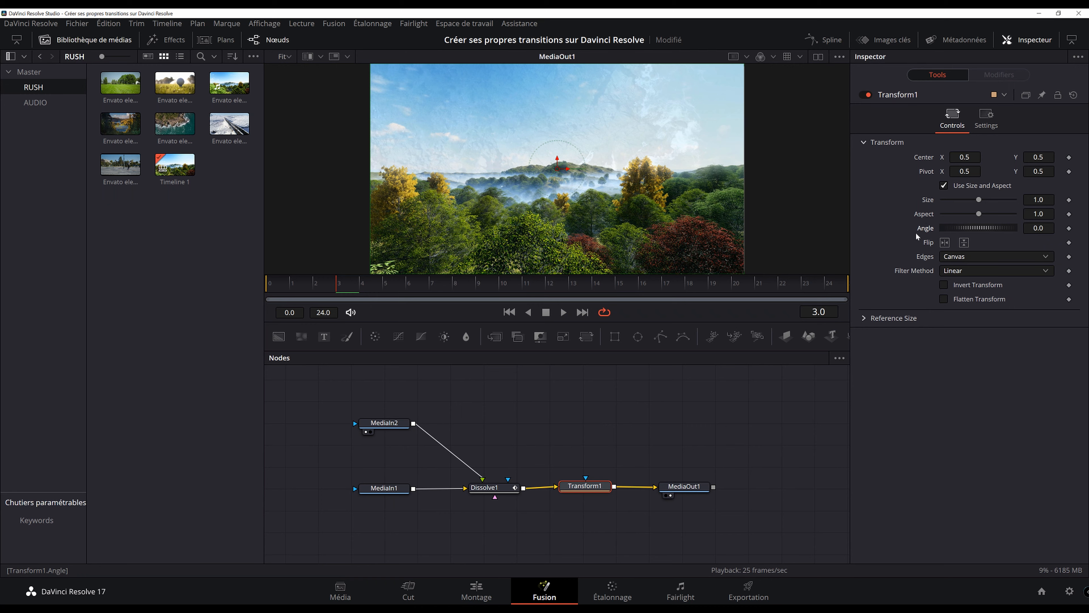
- Keyframe the Transform node's Angle at 0 on the first frame and -360 on frame 24, and play the animation
{"action": "mouse_move", "coordinate": [295, 284]}
{"action": "left_mouse_down"}
{"action": "mouse_move", "coordinate": [374, 285]}
{"action": "mouse_move", "coordinate": [277, 286]}
{"action": "left_mouse_up"}
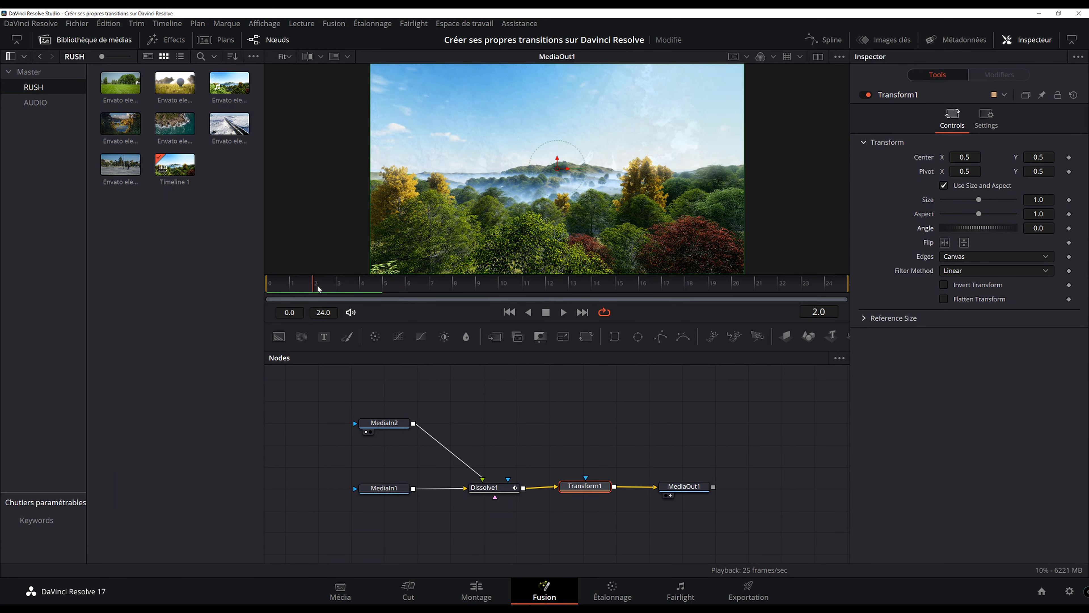
{"action": "left_click", "coordinate": [1069, 228]}
{"action": "left_click", "coordinate": [734, 283]}
{"action": "left_click", "coordinate": [829, 283]}
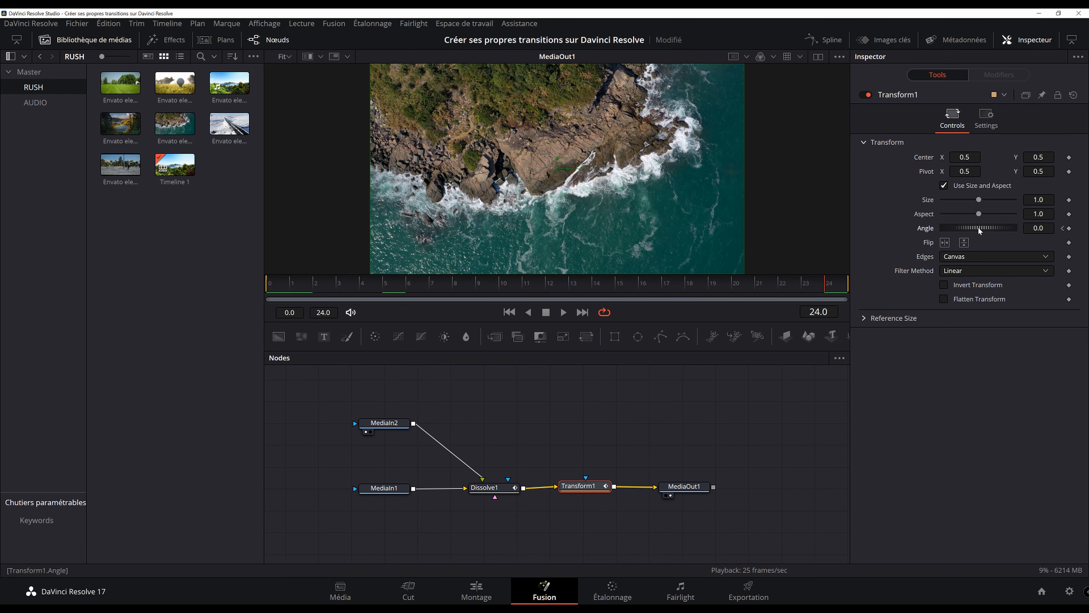
{"action": "left_click", "coordinate": [1038, 228]}
{"action": "type", "text": "-360"}
{"action": "key", "text": "Return"}
{"action": "key", "text": "space"}
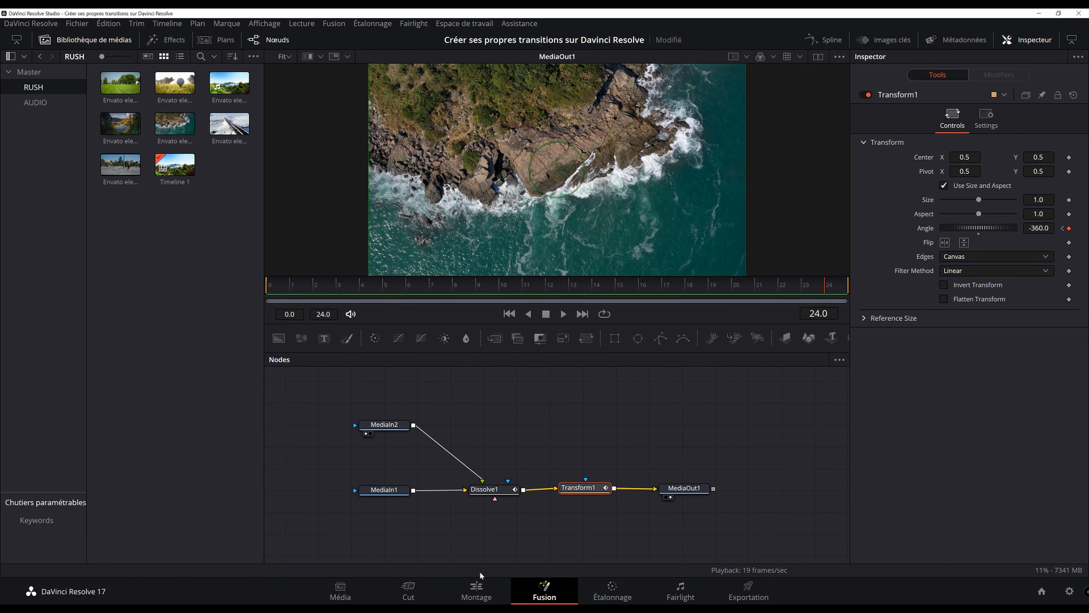
- Return to the edit timeline and lengthen the transition between the first two clips to 2.0 seconds (51 frames)
{"action": "left_click", "coordinate": [479, 587]}
{"action": "key", "text": "Left"}
{"action": "key", "text": "Left"}
{"action": "key", "text": "Left"}
{"action": "key", "text": "Left"}
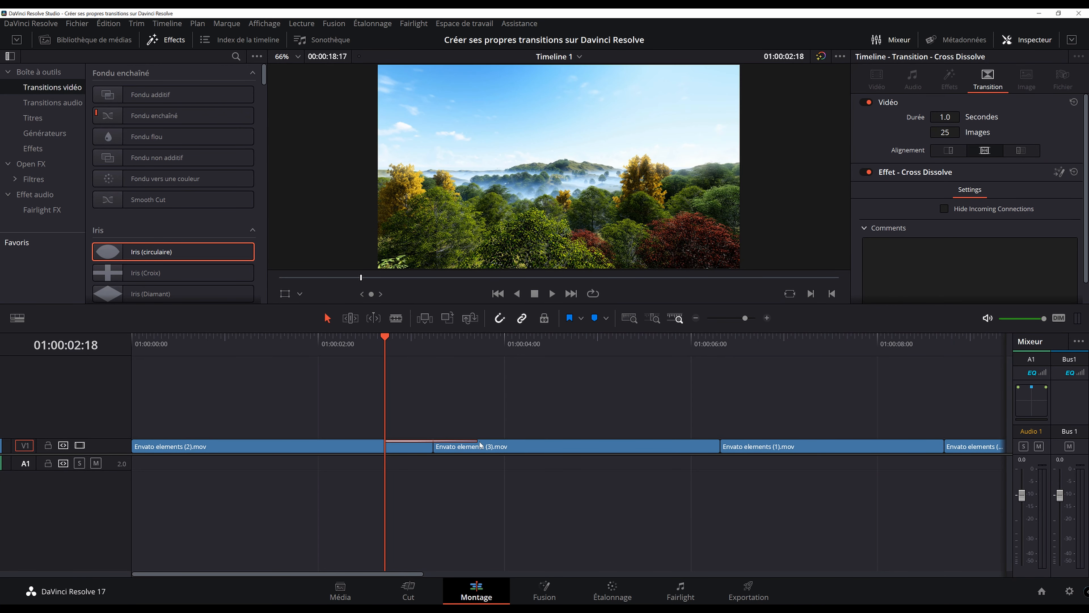
{"action": "left_click_drag", "start_coordinate": [477, 441], "coordinate": [526, 440]}
- Play the timeline through the rotating transition from its start, and save the project
{"action": "left_click", "coordinate": [341, 351]}
{"action": "key", "text": "space"}
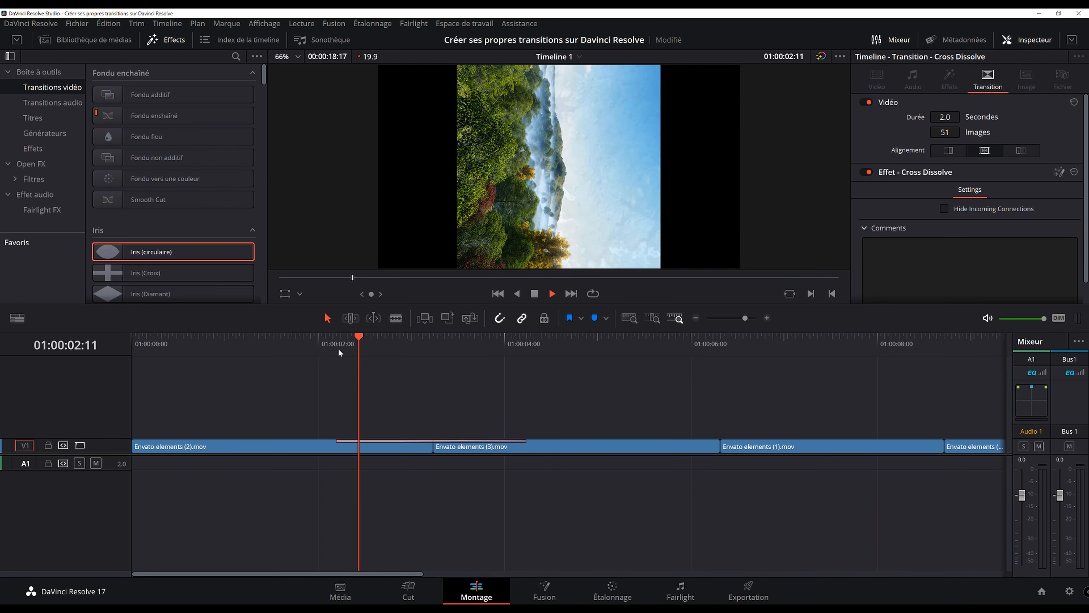
{"action": "key", "text": "space"}
{"action": "key", "text": "ctrl+s"}
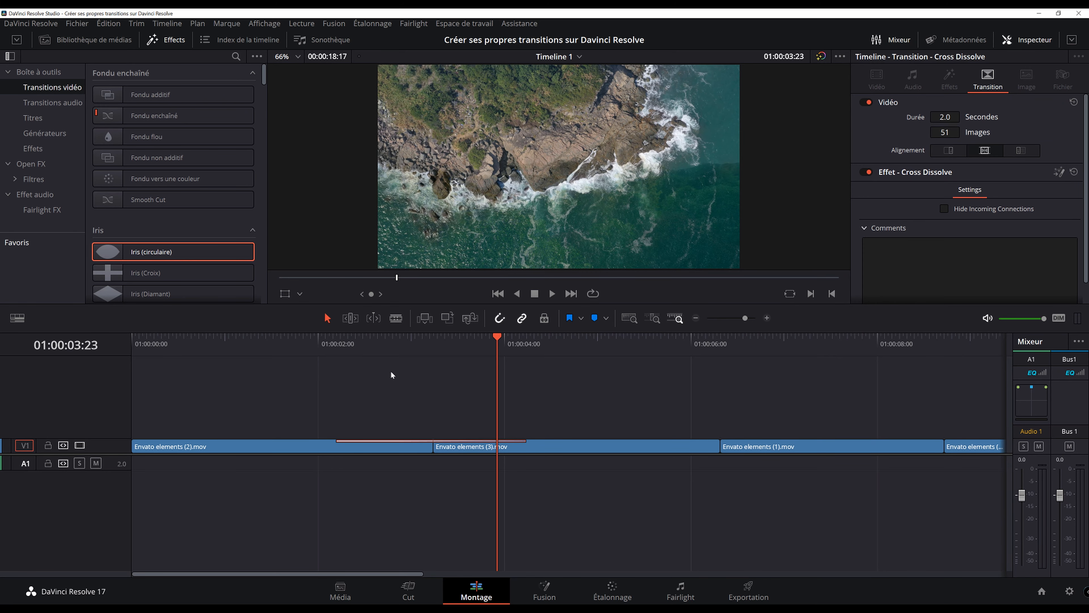
- Play the edit timeline from the beginning of the transition between the first two clips
{"action": "left_click", "coordinate": [353, 345]}
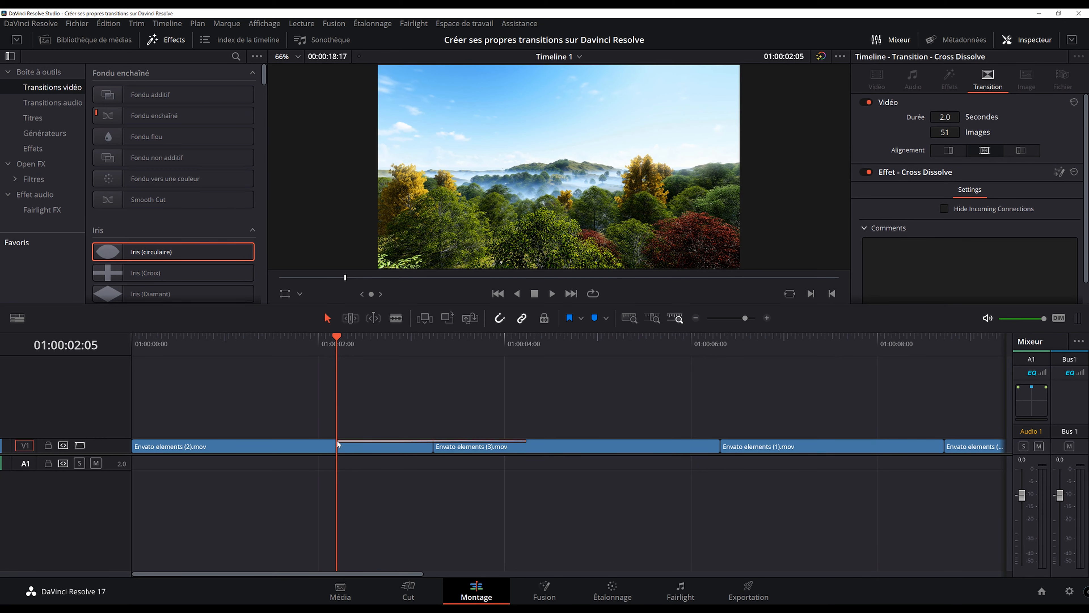
{"action": "key", "text": "space"}
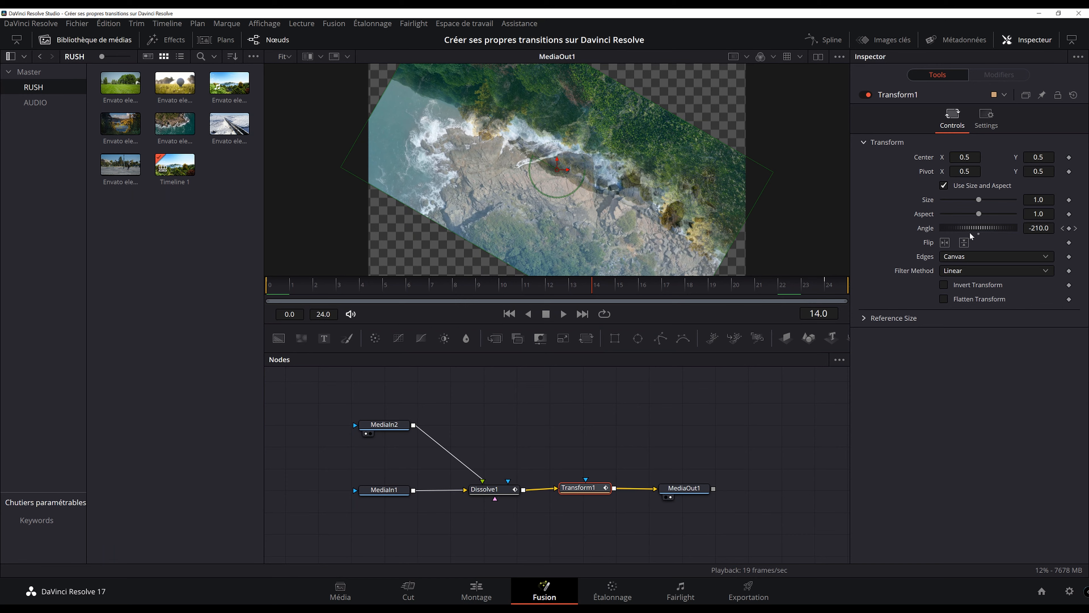
- Reset the Transform node's keyframed Angle to its default and drive it with the Anim Curves modifier
{"action": "double_click", "coordinate": [921, 229]}
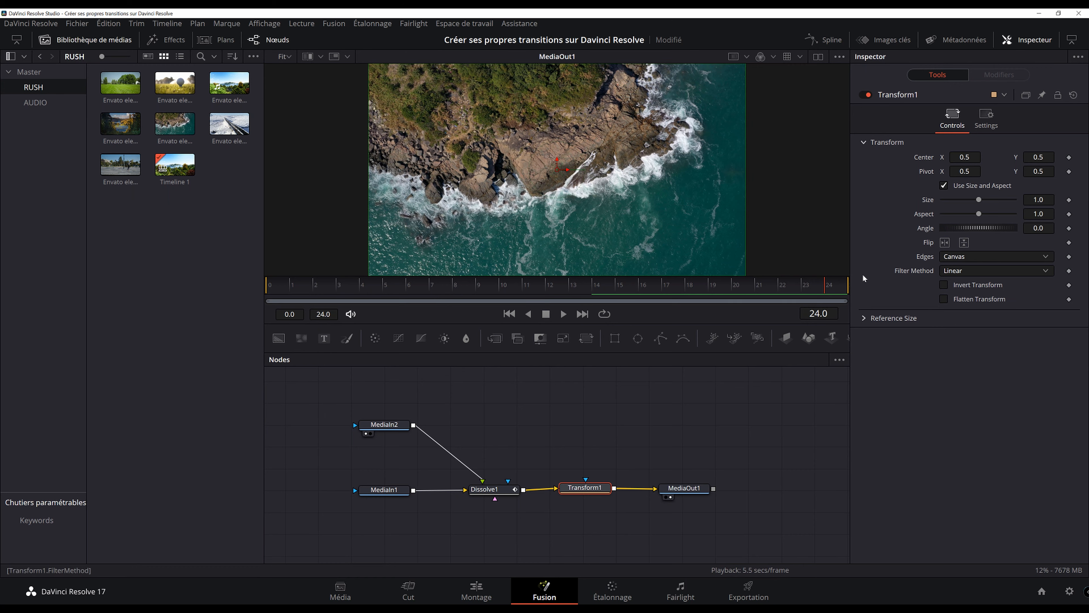
{"action": "right_click", "coordinate": [926, 230]}
{"action": "mouse_move", "coordinate": [941, 279]}
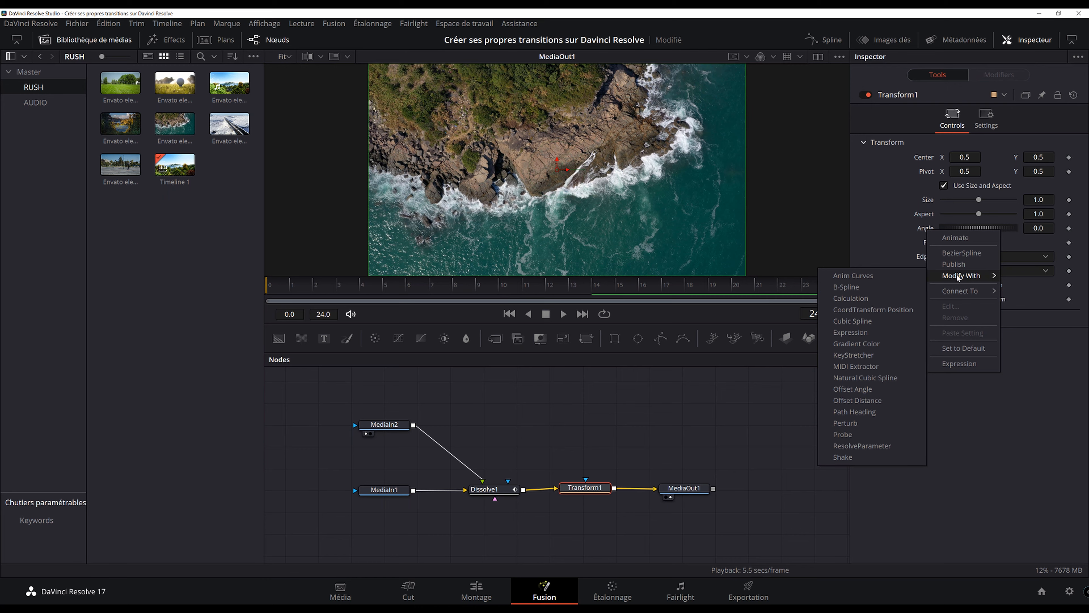
{"action": "left_click", "coordinate": [864, 276]}
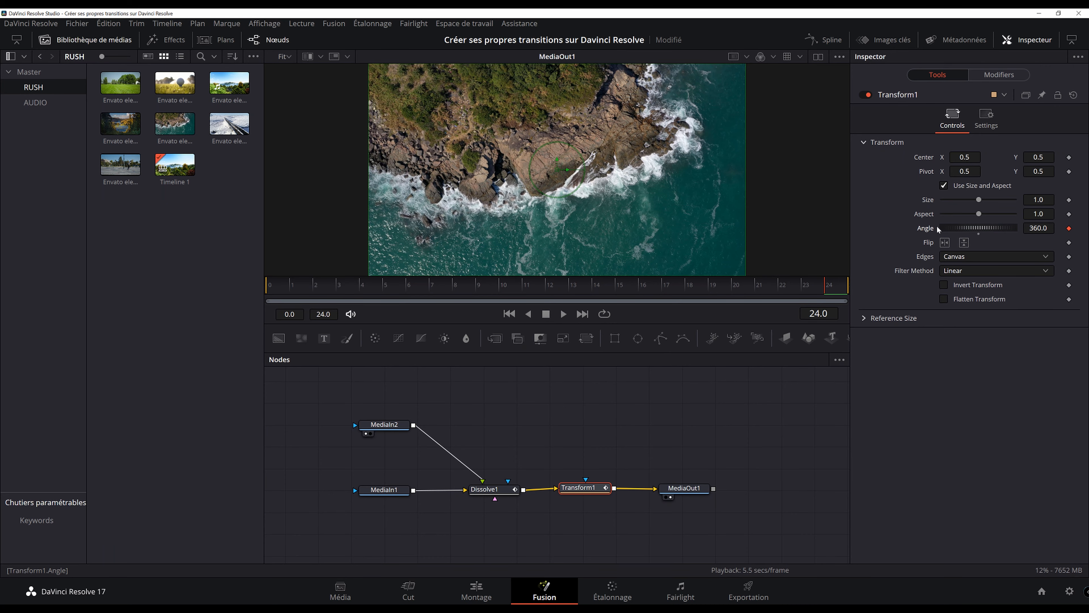
- Play the Anim Curves rotation repeatedly from the first frame to check the Transform node's animation
{"action": "key", "text": "space"}
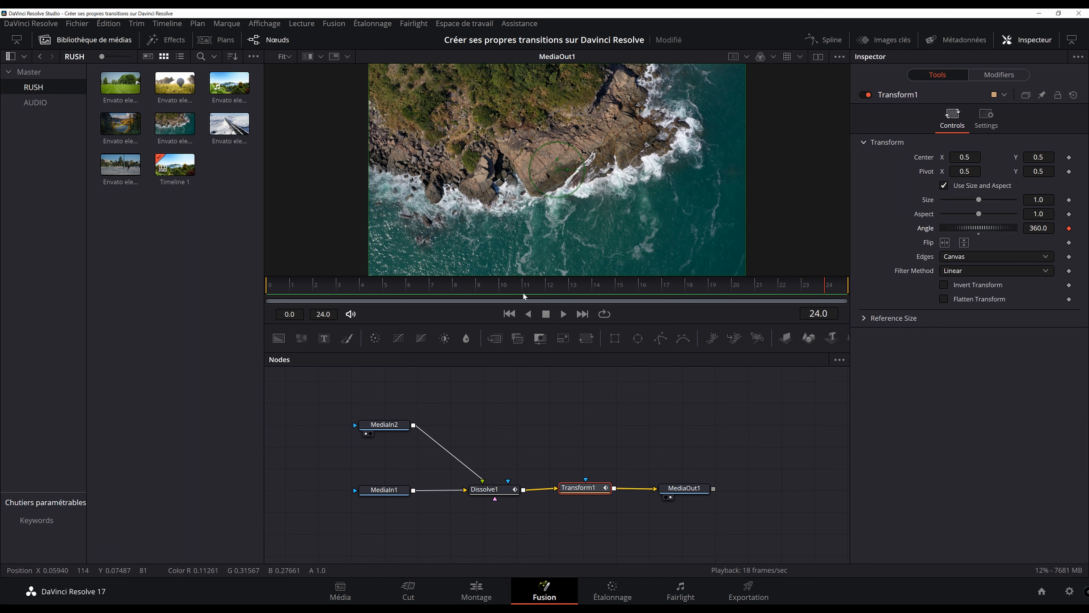
{"action": "left_click_drag", "start_coordinate": [378, 287], "coordinate": [206, 299]}
{"action": "key", "text": "space"}
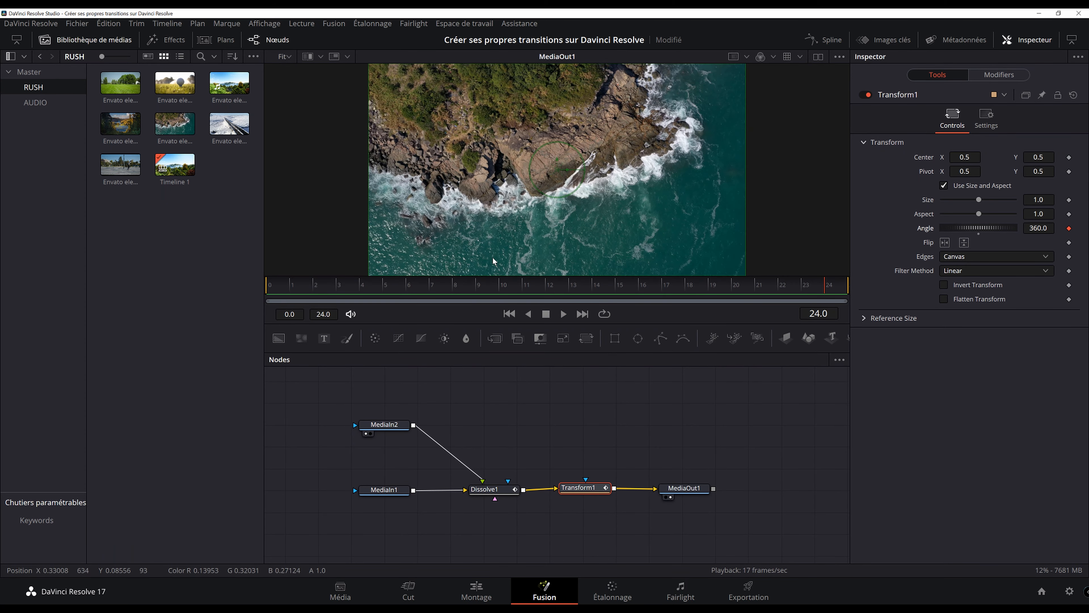
{"action": "left_click", "coordinate": [265, 287]}
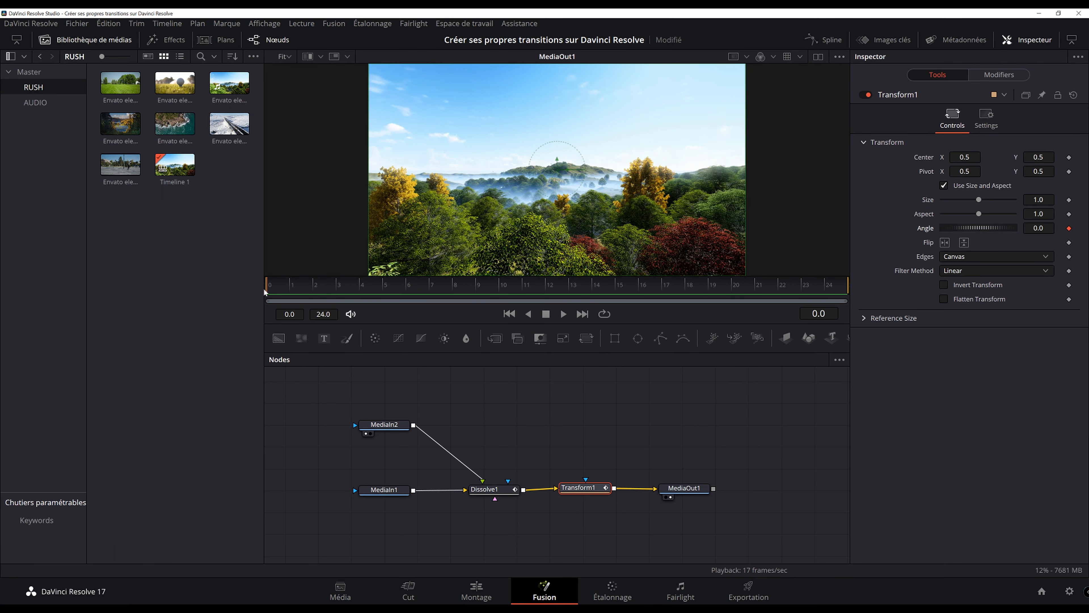
{"action": "key", "text": "space"}
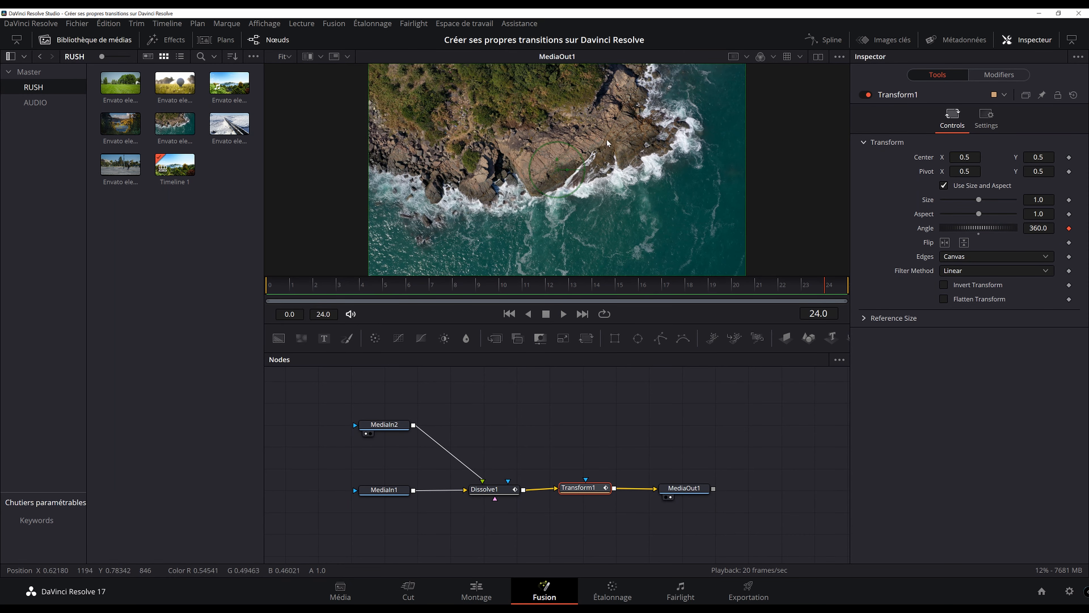
{"action": "key", "text": "space"}
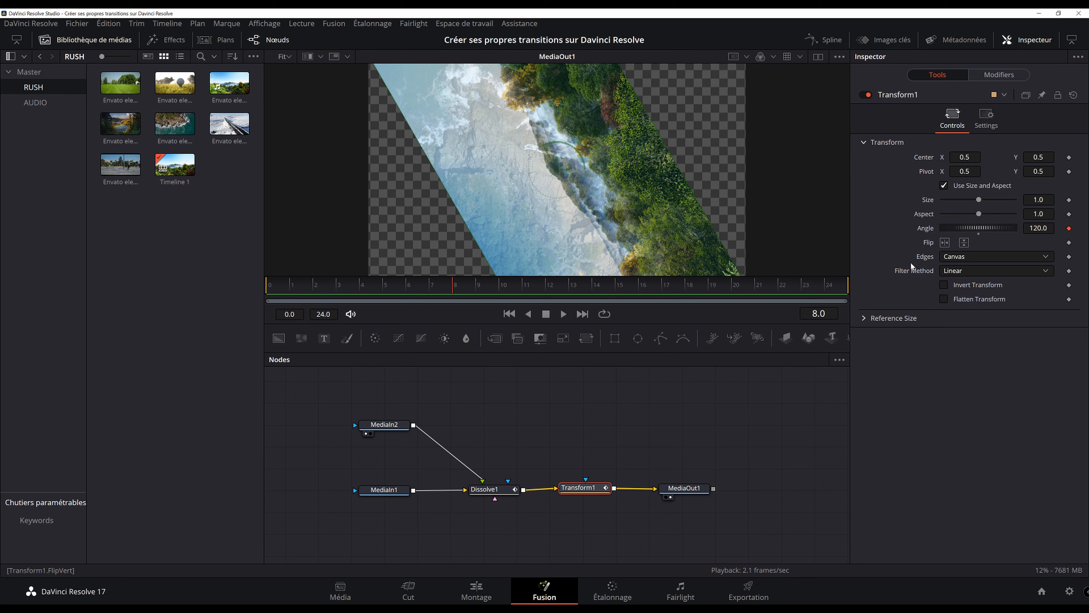
- Try the Wrap and Duplicate options for the Transform node's Edges, previewing the Wrap result from the first frame
{"action": "left_click", "coordinate": [945, 258]}
{"action": "left_click", "coordinate": [965, 257]}
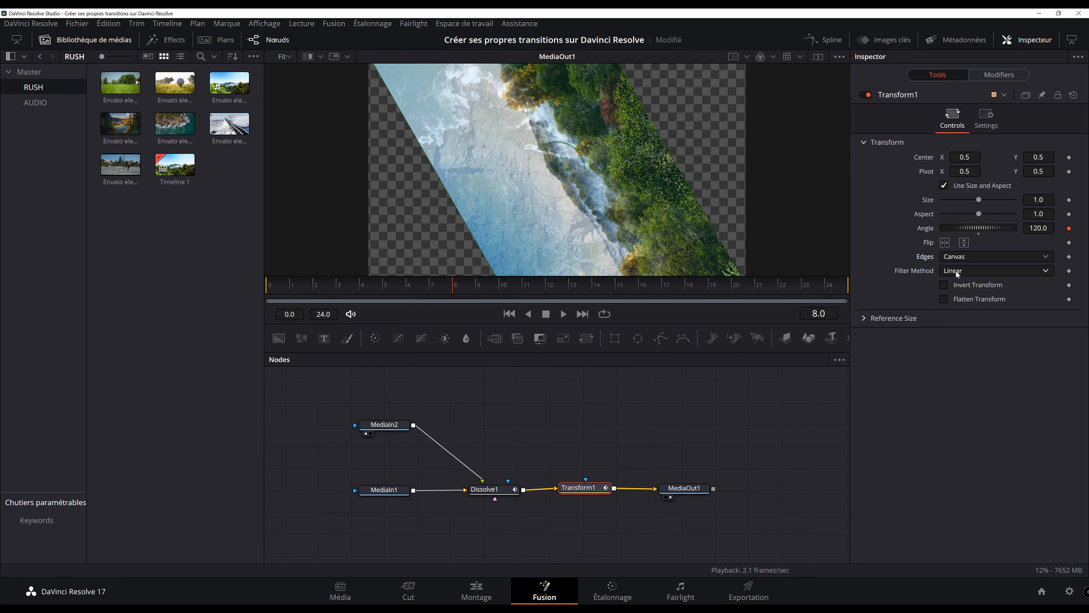
{"action": "left_click", "coordinate": [967, 257]}
{"action": "left_click", "coordinate": [959, 284]}
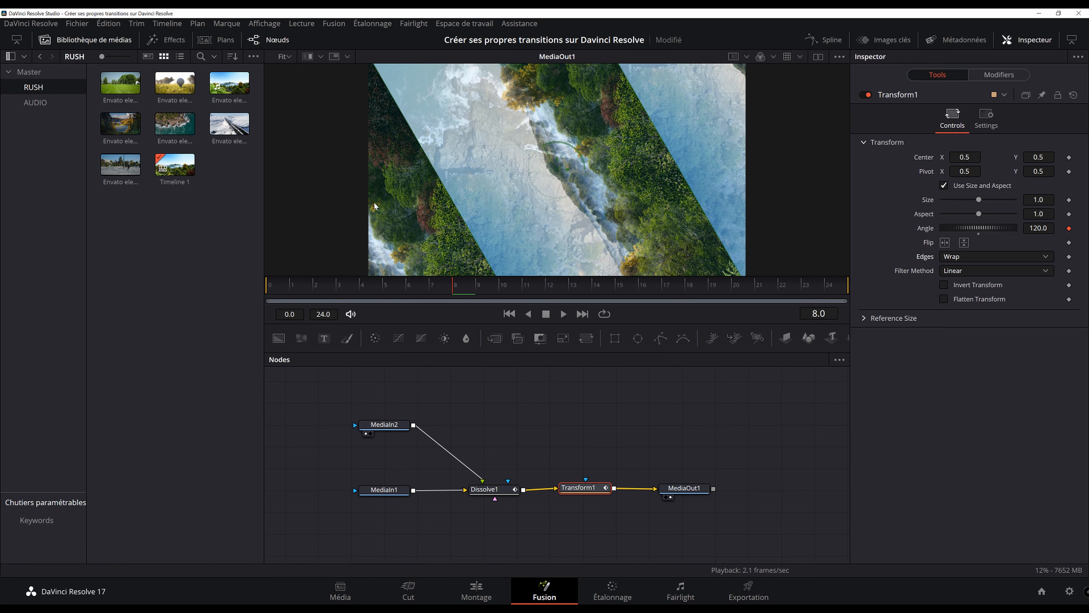
{"action": "left_click_drag", "start_coordinate": [450, 286], "coordinate": [248, 297]}
{"action": "key", "text": "space"}
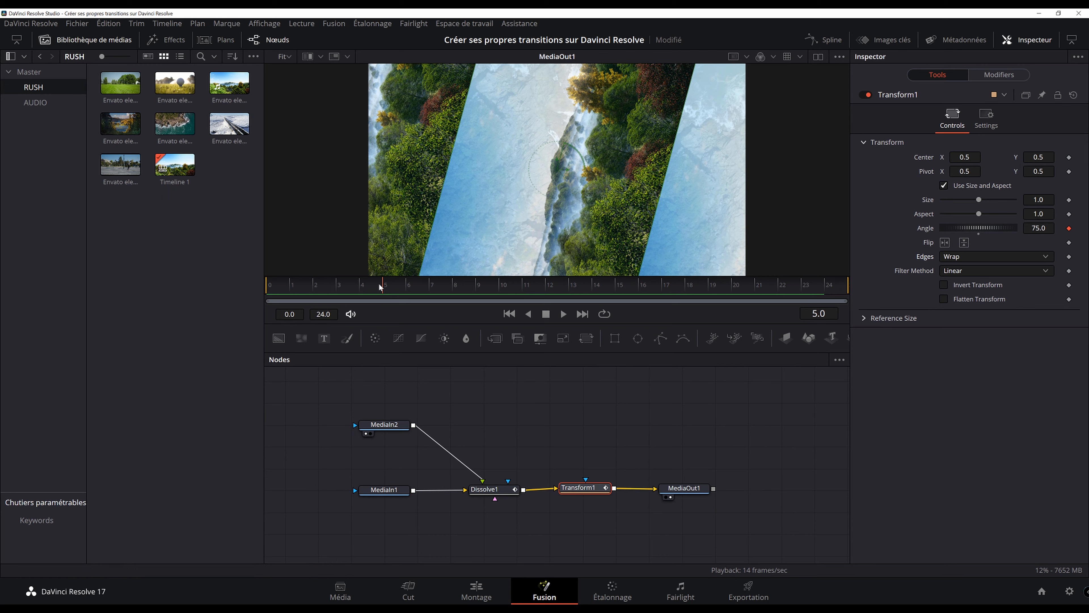
{"action": "left_click", "coordinate": [981, 254]}
{"action": "left_click", "coordinate": [967, 294]}
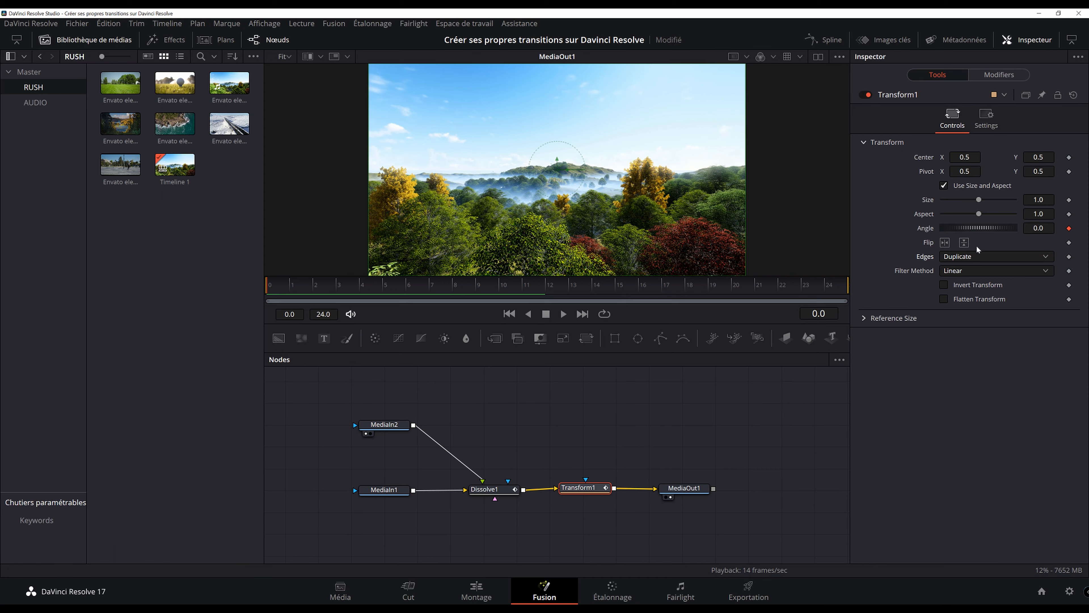
- Set the Transform node's Edges to Mirror and preview the mirrored borders throughout the rotation
{"action": "left_click", "coordinate": [968, 256]}
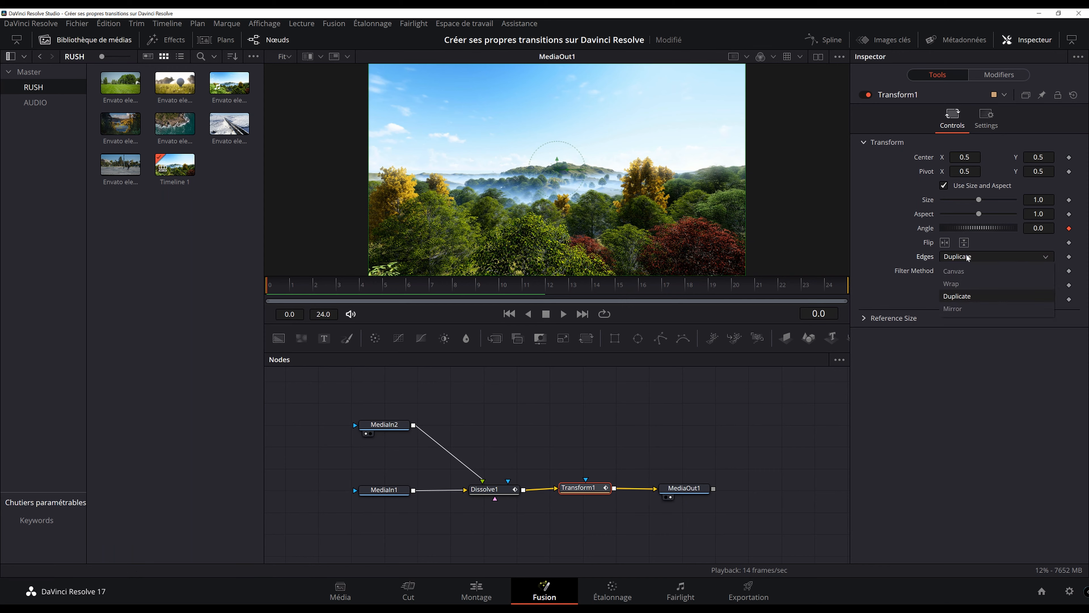
{"action": "left_click", "coordinate": [955, 308]}
{"action": "left_click", "coordinate": [360, 285]}
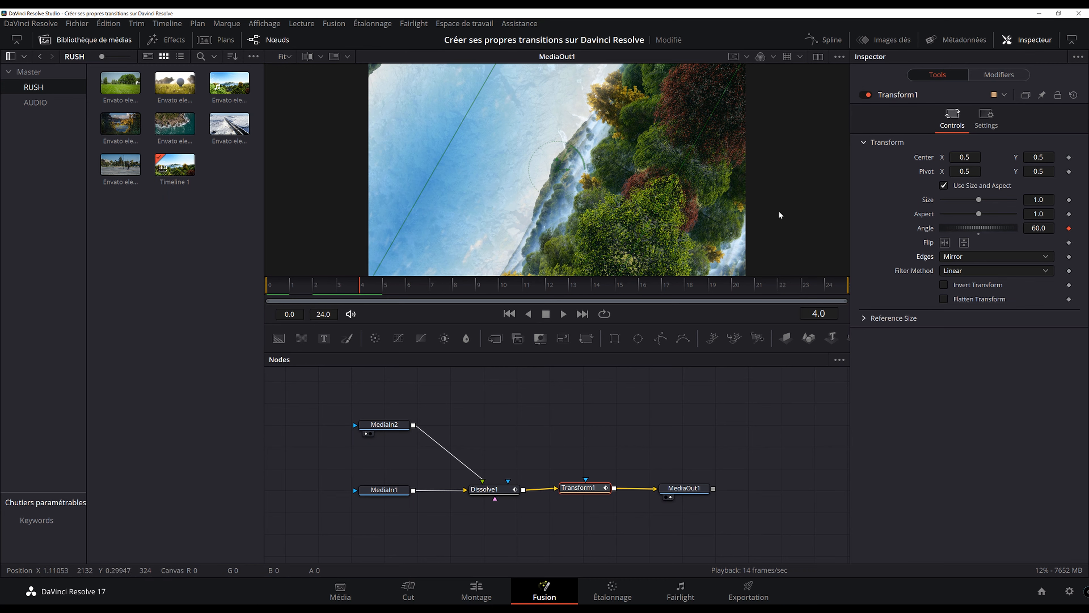
{"action": "left_click", "coordinate": [638, 402]}
{"action": "left_click_drag", "start_coordinate": [380, 288], "coordinate": [407, 287]}
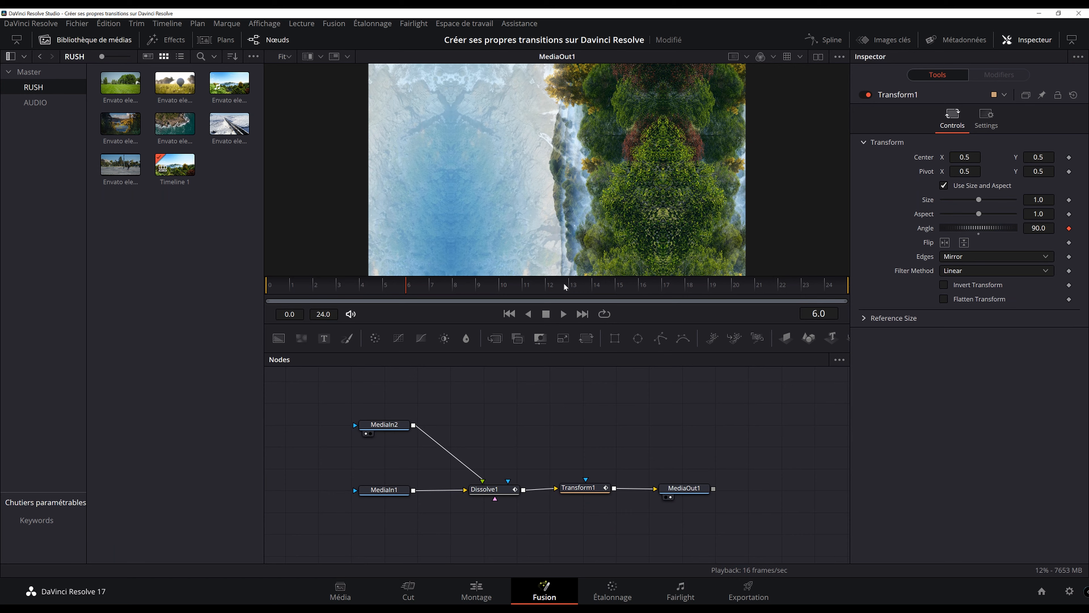
{"action": "mouse_move", "coordinate": [430, 291]}
{"action": "left_mouse_down"}
{"action": "mouse_move", "coordinate": [336, 298]}
{"action": "mouse_move", "coordinate": [424, 296]}
{"action": "left_mouse_up"}
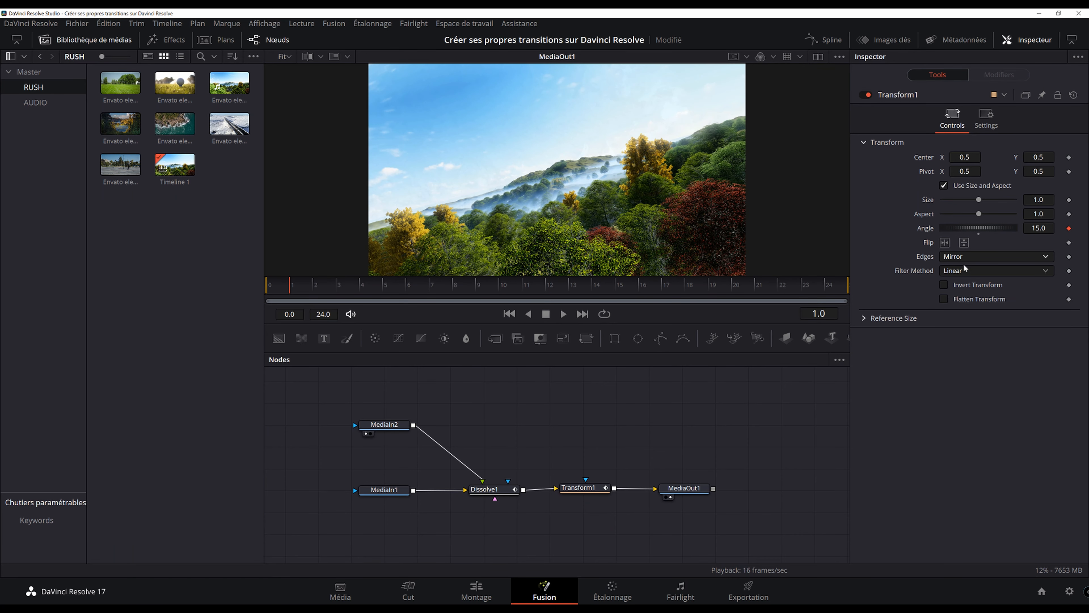
{"action": "left_click", "coordinate": [970, 256]}
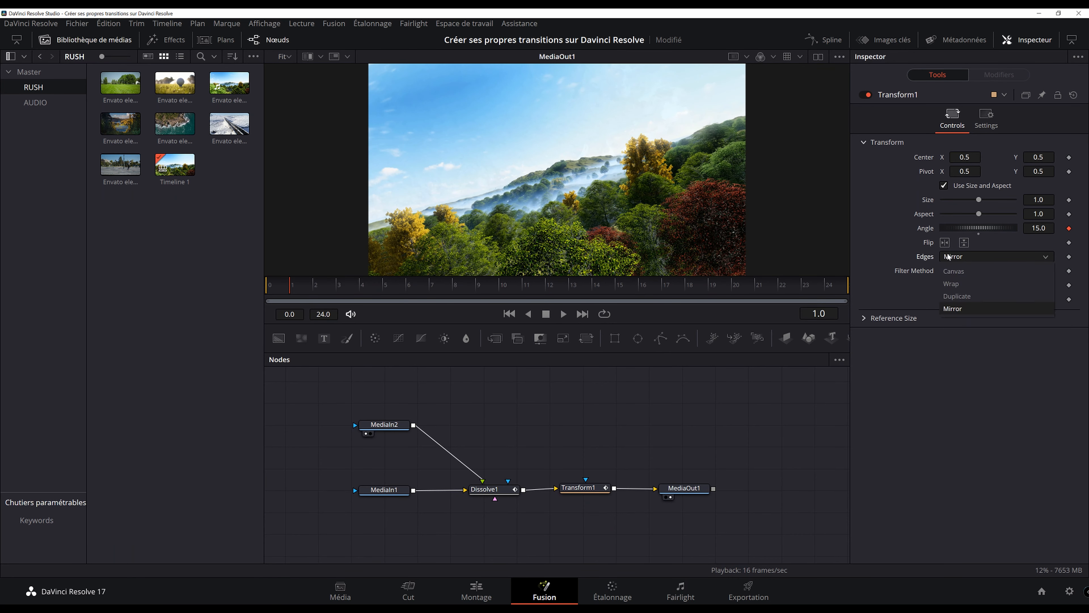
{"action": "left_click", "coordinate": [945, 399]}
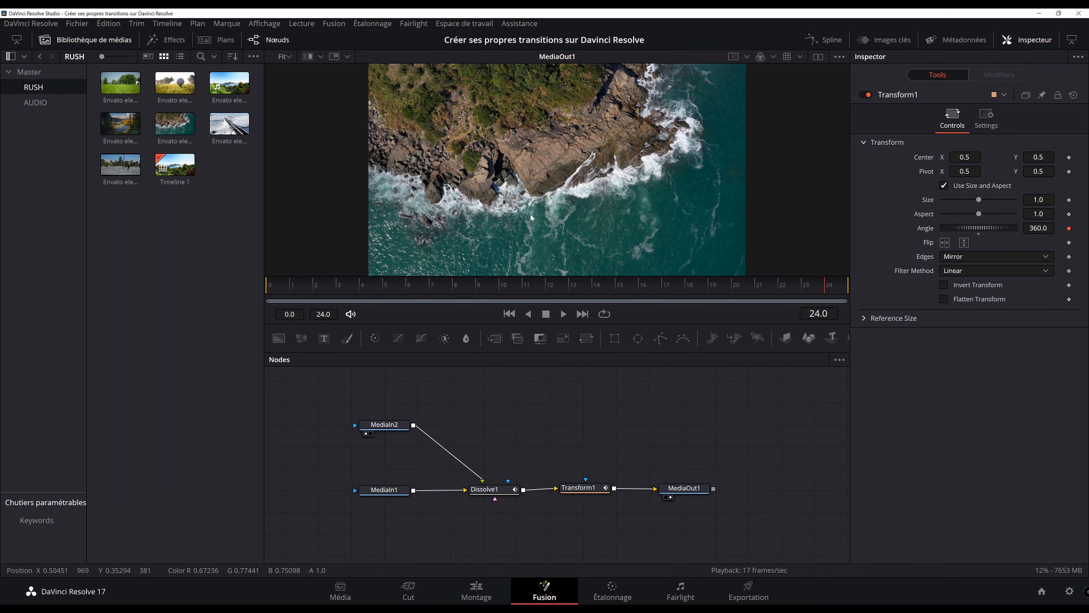
{"action": "left_click", "coordinate": [298, 292]}
{"action": "key", "text": "space"}
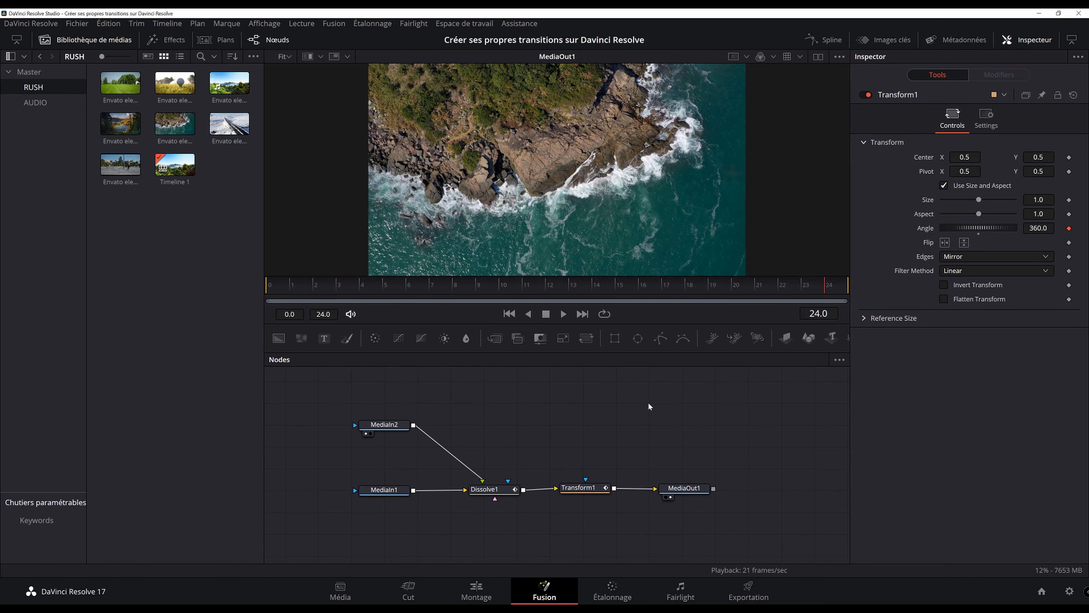
- Set the Curve of the Anim Curves modifier on Transform1's Angle to Easing, keeping Transition as the Source
{"action": "left_click", "coordinate": [578, 488]}
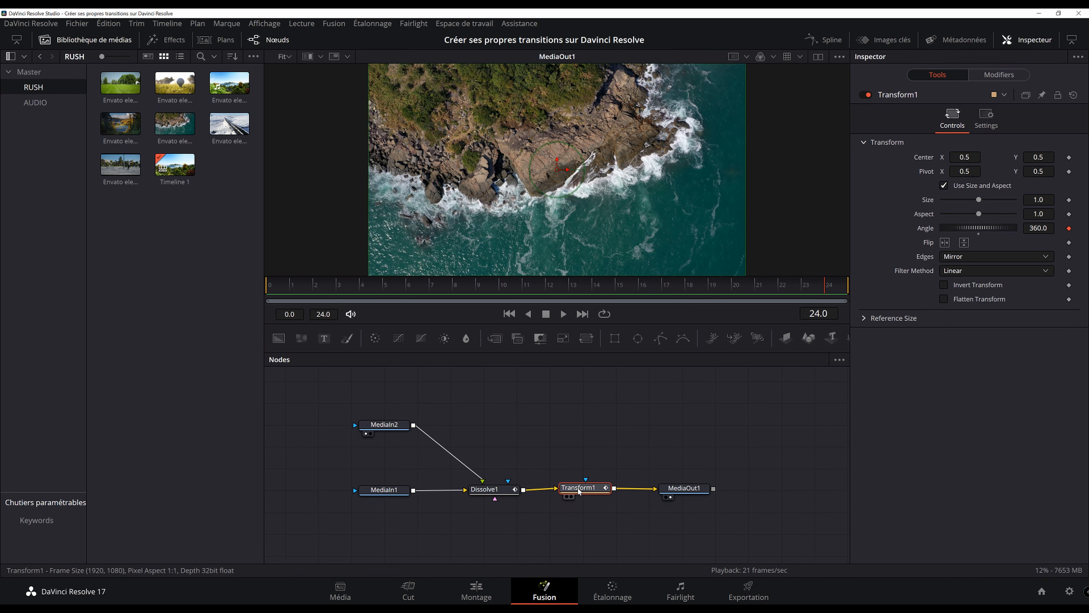
{"action": "left_click", "coordinate": [1006, 75]}
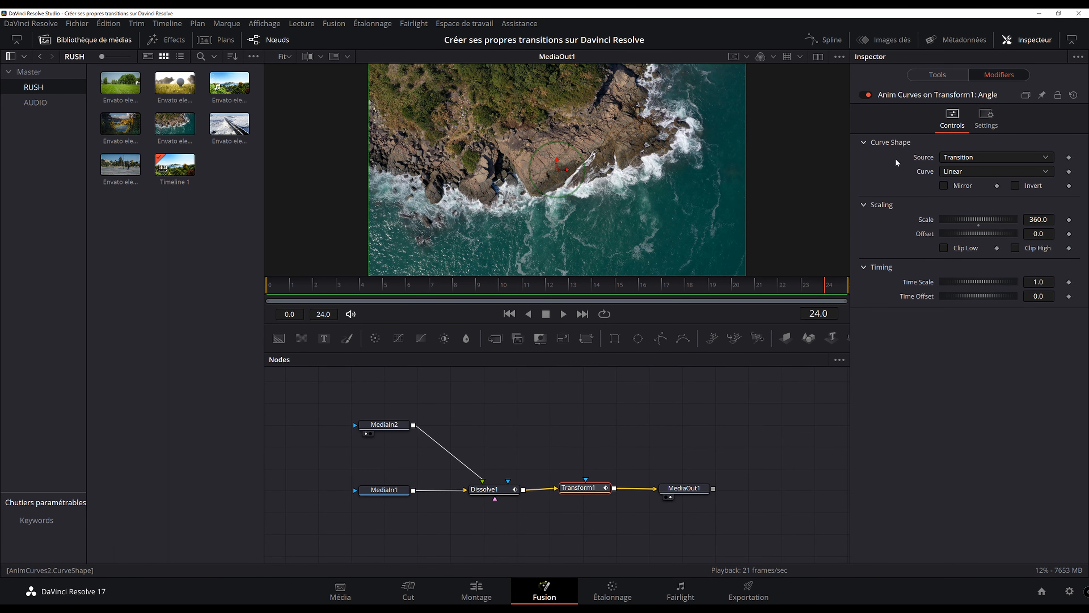
{"action": "left_click_drag", "start_coordinate": [541, 292], "coordinate": [727, 300]}
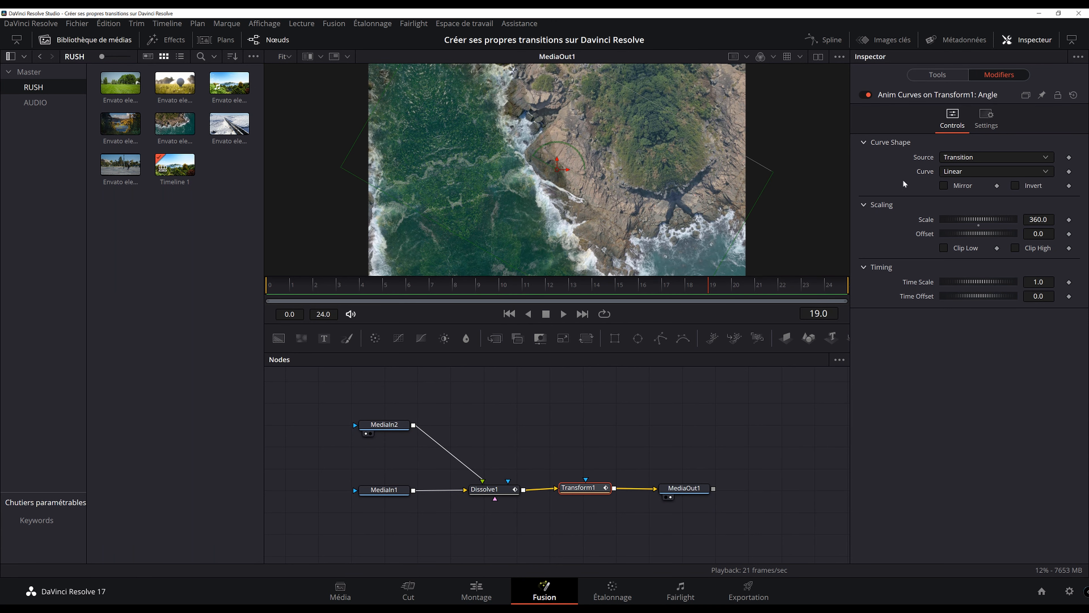
{"action": "left_click", "coordinate": [969, 158]}
{"action": "left_click", "coordinate": [946, 183]}
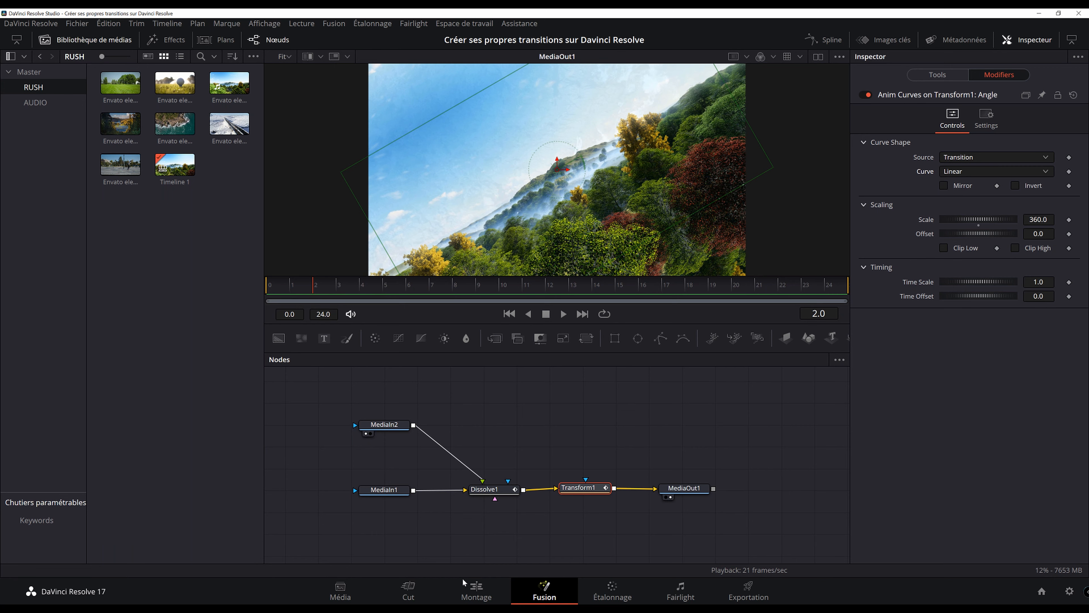
{"action": "left_click", "coordinate": [956, 173]}
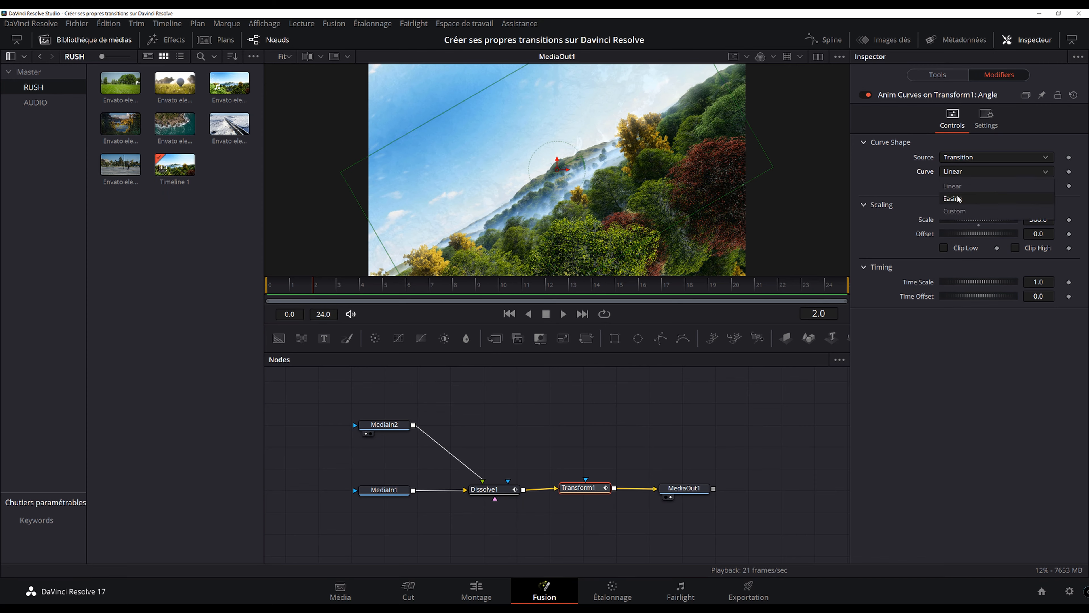
{"action": "left_click", "coordinate": [970, 200]}
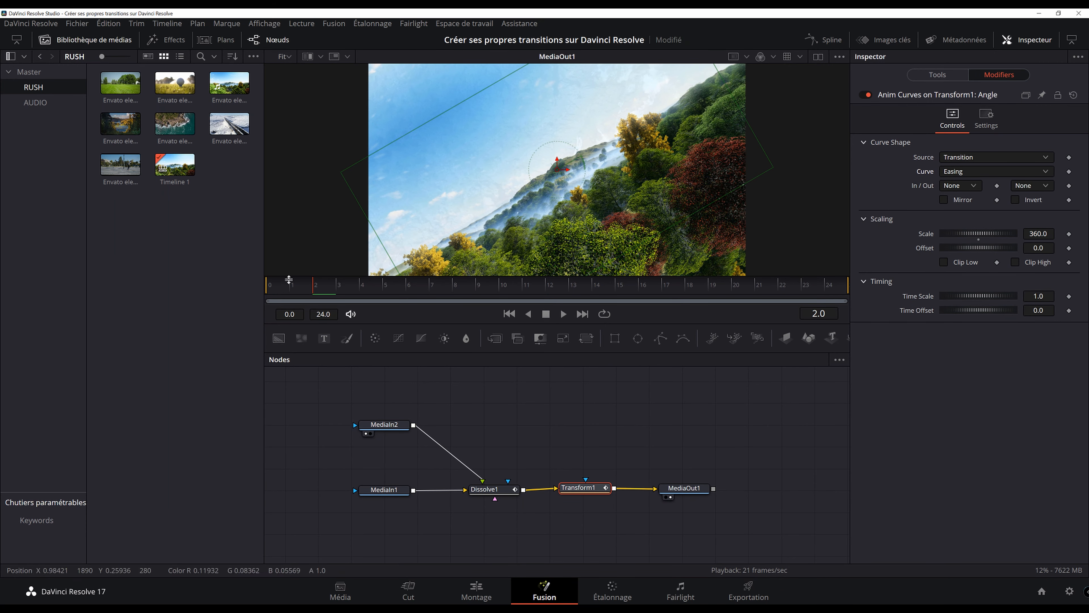
{"action": "mouse_move", "coordinate": [360, 290]}
{"action": "left_mouse_down"}
{"action": "mouse_move", "coordinate": [647, 284]}
{"action": "mouse_move", "coordinate": [361, 287]}
{"action": "left_mouse_up"}
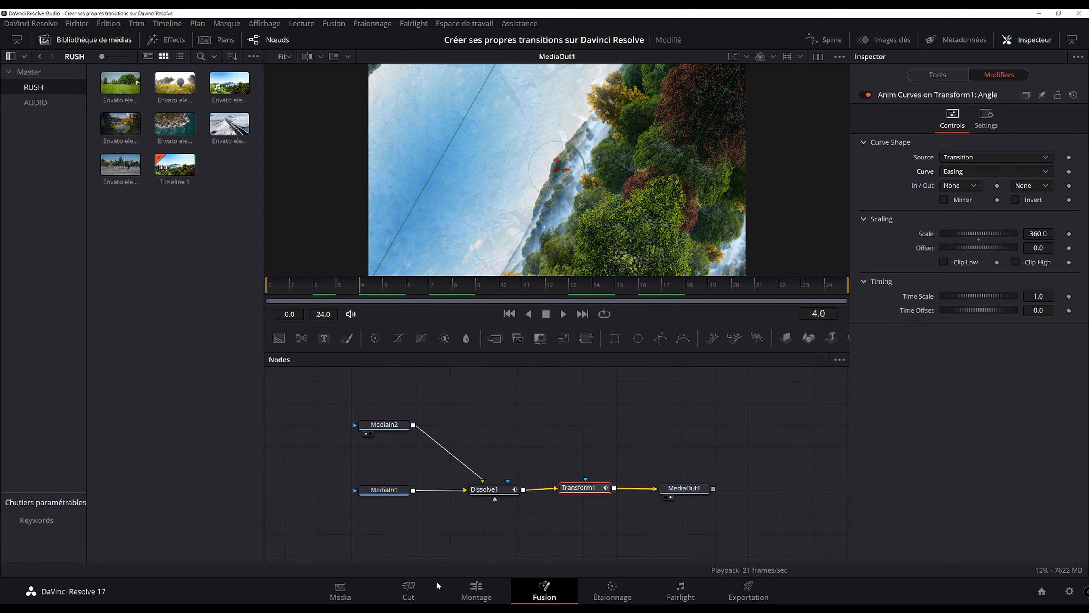
- Set both the In and Out easing of the Angle's Anim Curves modifier to Expo
{"action": "left_click", "coordinate": [960, 186]}
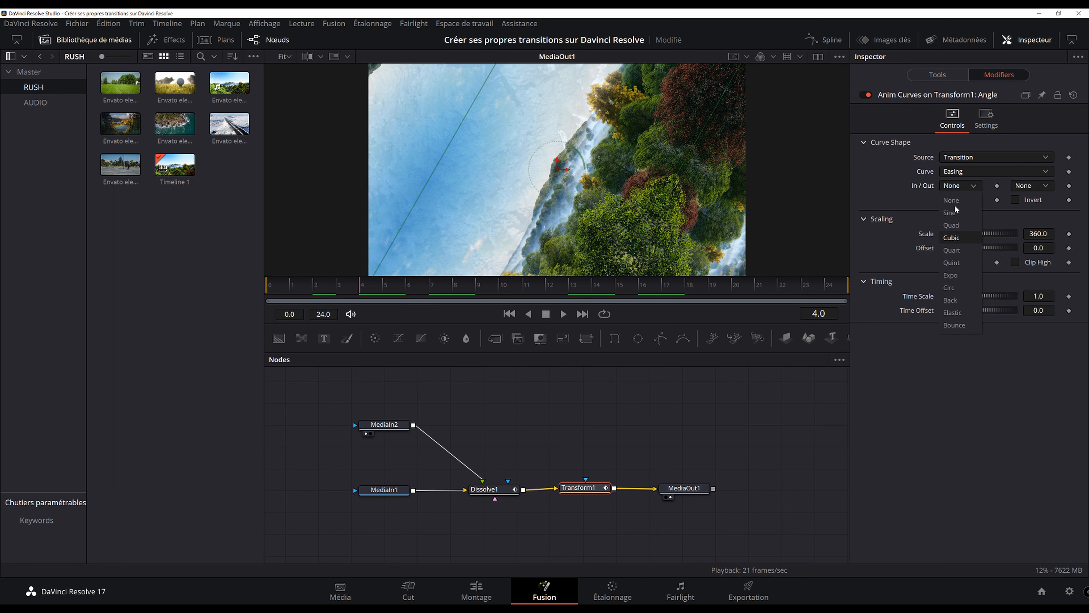
{"action": "left_click", "coordinate": [957, 194]}
{"action": "left_click", "coordinate": [966, 187]}
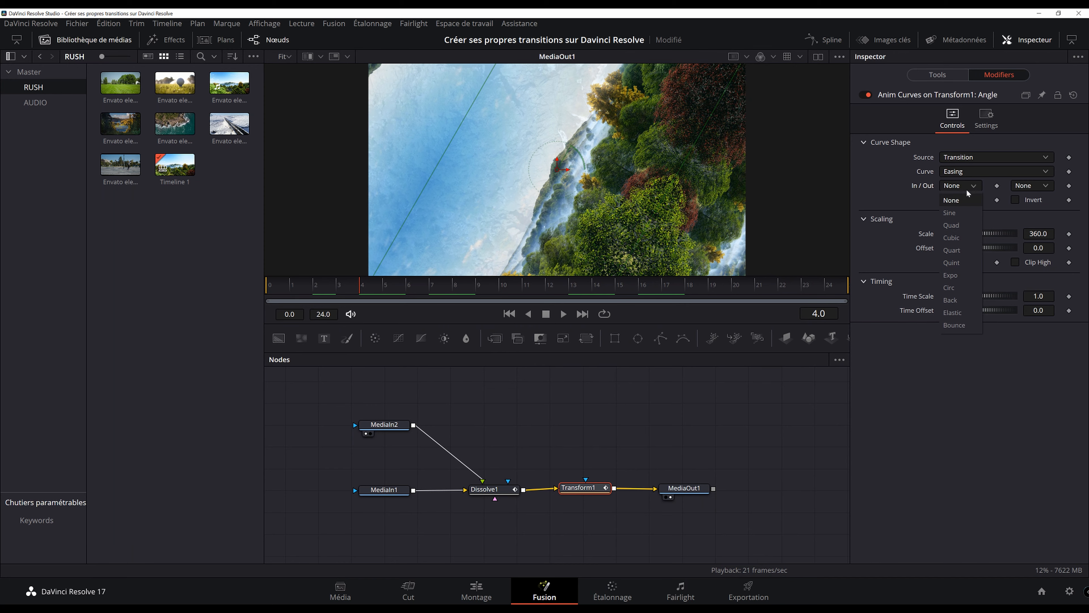
{"action": "left_click", "coordinate": [955, 276]}
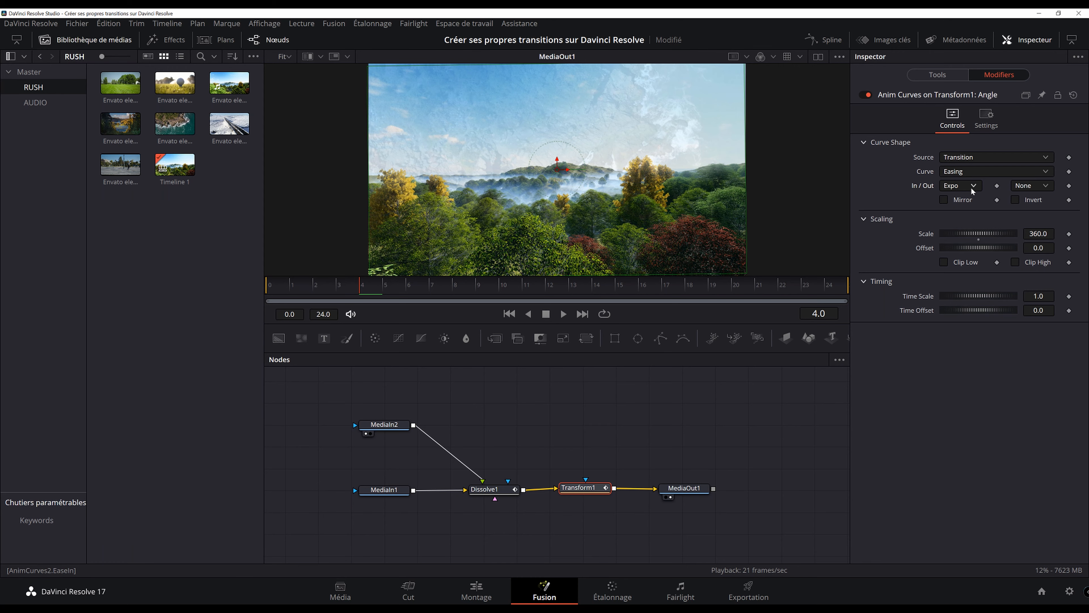
{"action": "left_click", "coordinate": [1044, 186]}
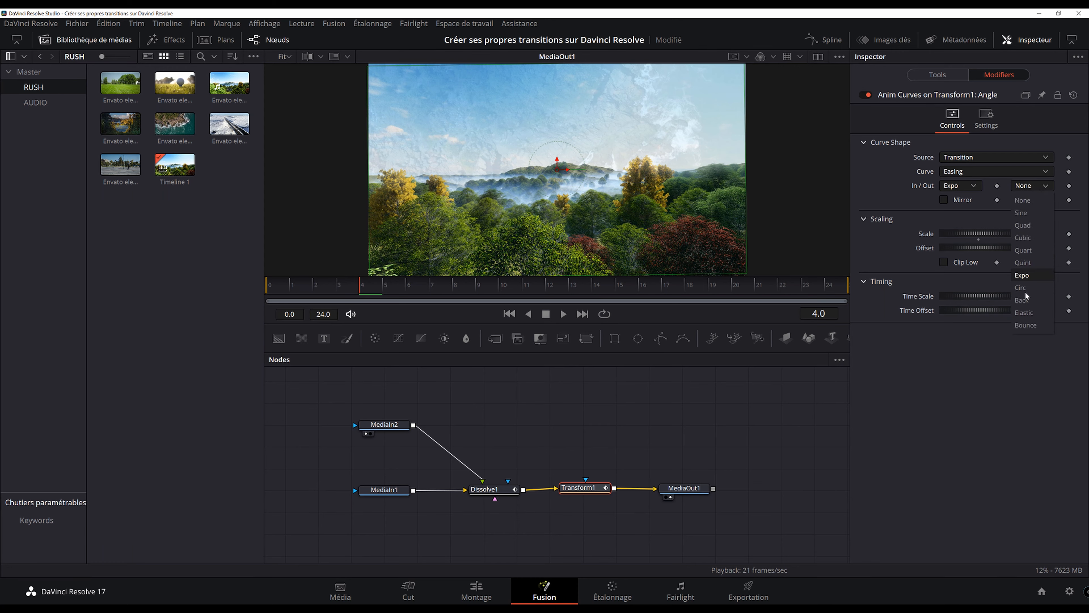
{"action": "left_click", "coordinate": [1029, 276]}
- Play the composition to preview the rotation with Expo easing
{"action": "key", "text": "space"}
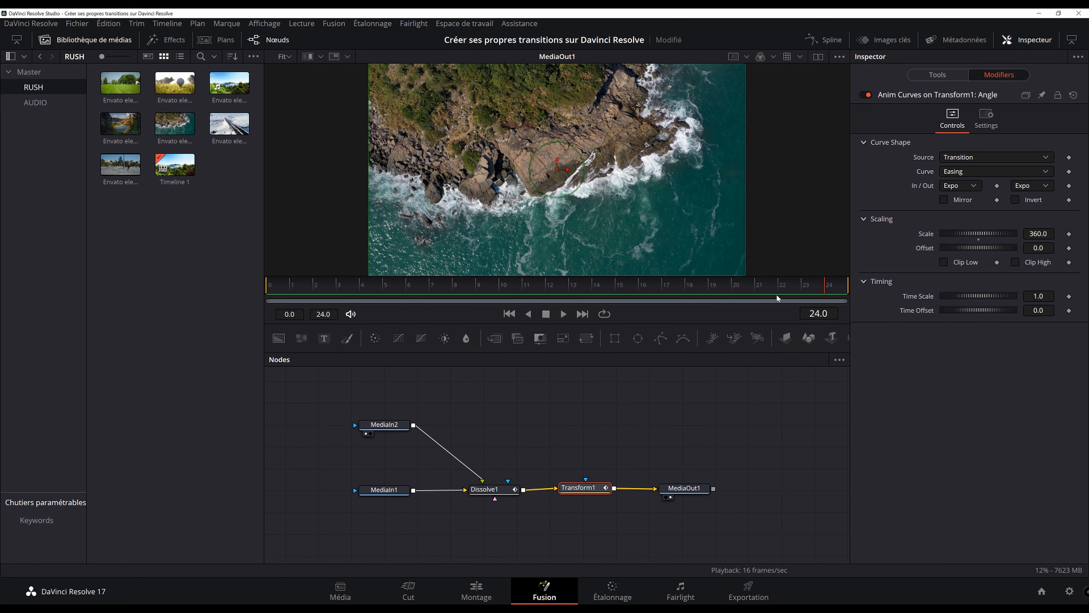
{"action": "key", "text": "space"}
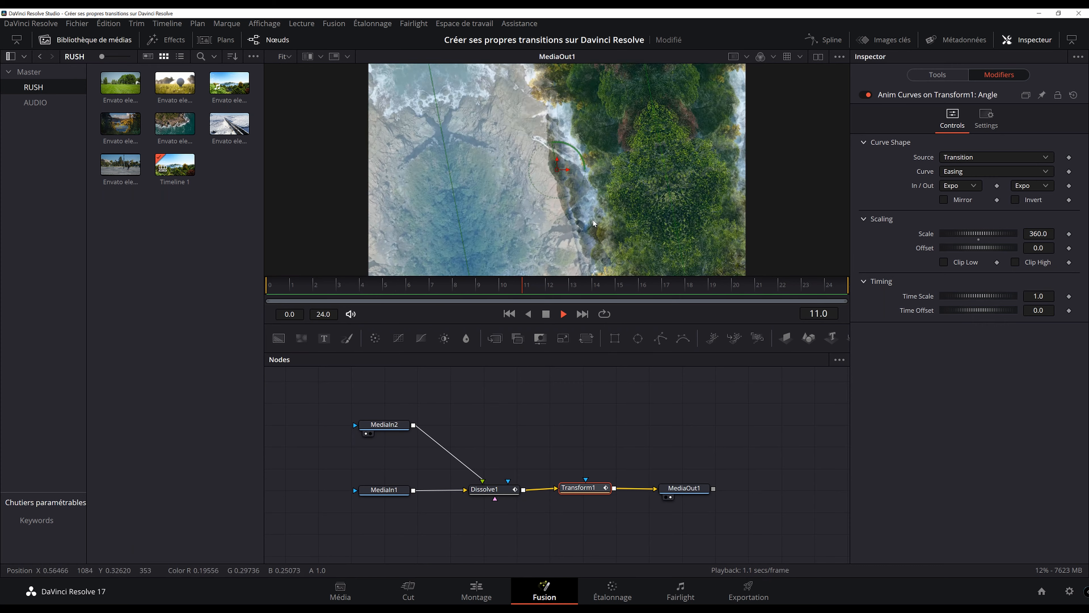
{"action": "key", "text": "space"}
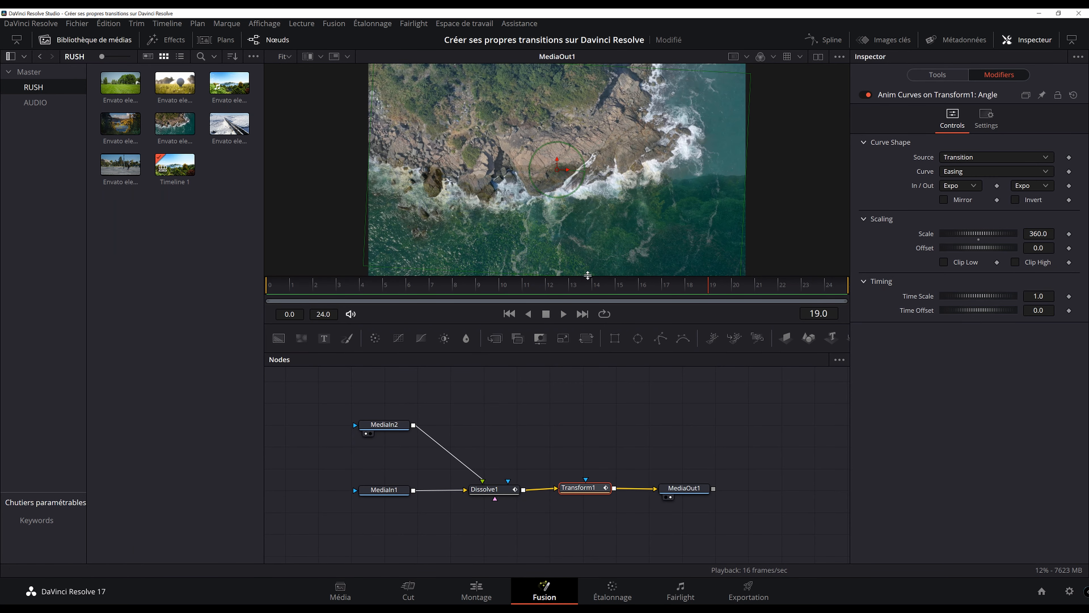
- Open the Spline editor and rescale its graph to examine the full easing curve of Transform1's Angle
{"action": "left_click", "coordinate": [962, 191]}
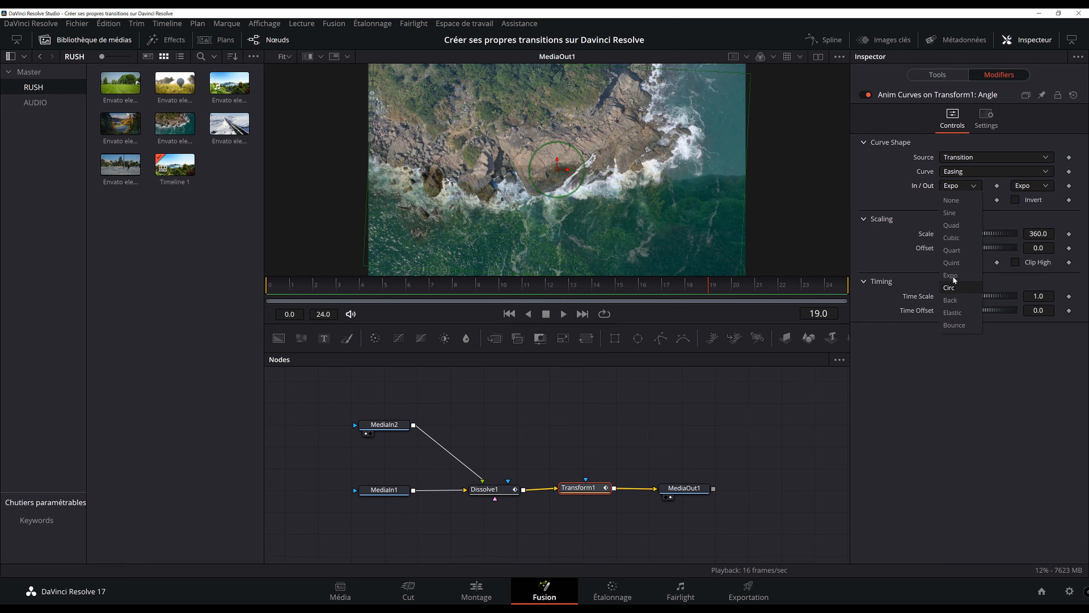
{"action": "left_click", "coordinate": [896, 175]}
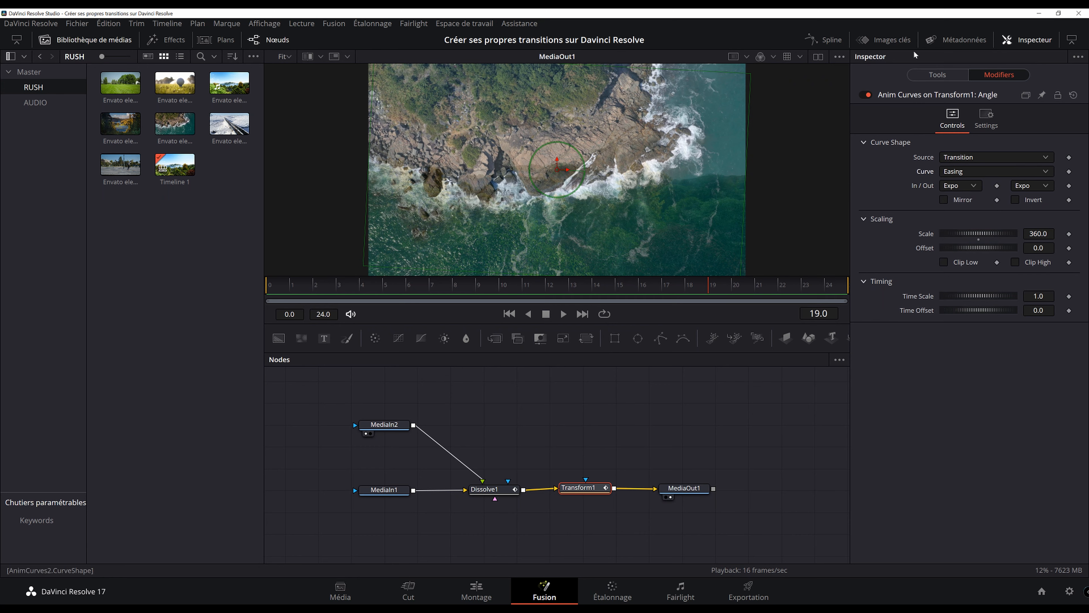
{"action": "left_click", "coordinate": [831, 41]}
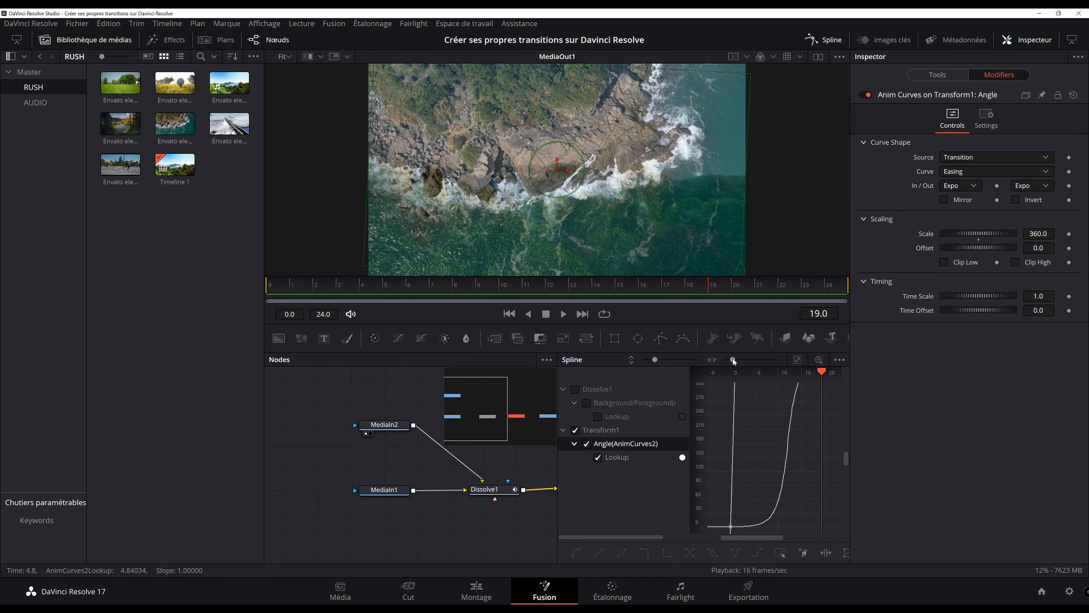
{"action": "left_click_drag", "start_coordinate": [732, 359], "coordinate": [732, 360]}
{"action": "left_click_drag", "start_coordinate": [654, 360], "coordinate": [647, 363]}
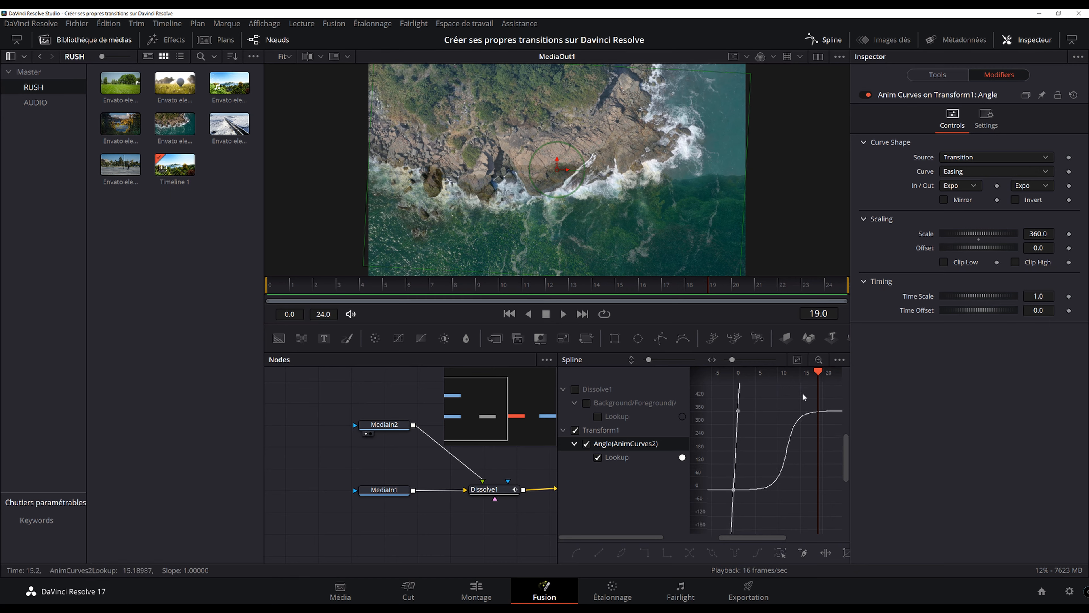
- Play and scrub the composition alongside the Spline graph to compare the rotation with the Angle's easing curve
{"action": "left_click_drag", "start_coordinate": [476, 289], "coordinate": [290, 290]}
{"action": "key", "text": "space"}
{"action": "key", "text": "space"}
{"action": "left_click_drag", "start_coordinate": [732, 360], "coordinate": [728, 362]}
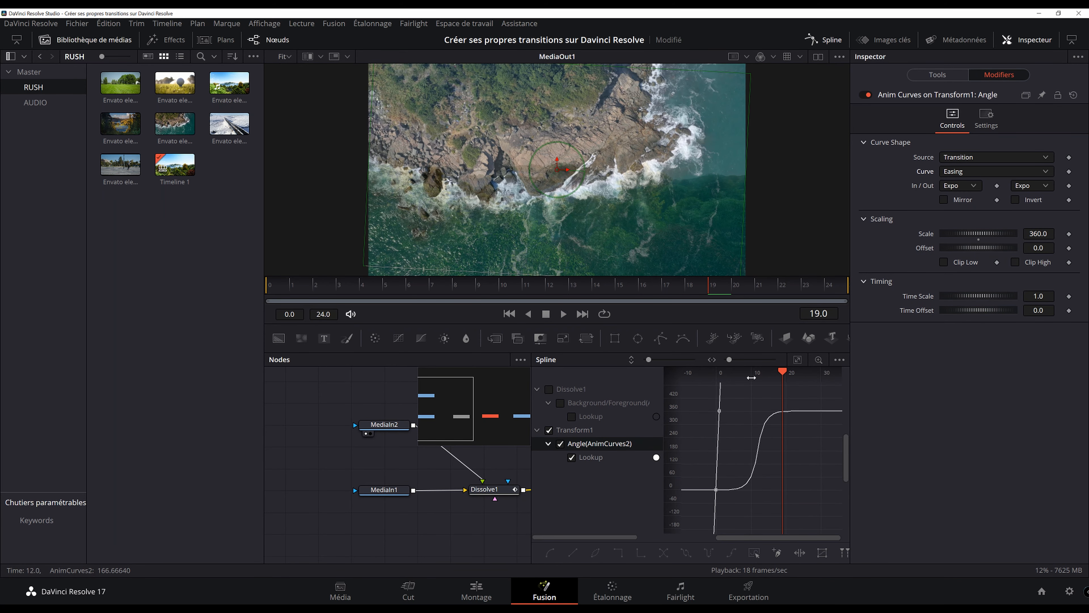
{"action": "left_click_drag", "start_coordinate": [783, 372], "coordinate": [755, 371]}
{"action": "left_click_drag", "start_coordinate": [546, 292], "coordinate": [502, 292]}
{"action": "key", "text": "space"}
{"action": "key", "text": "space"}
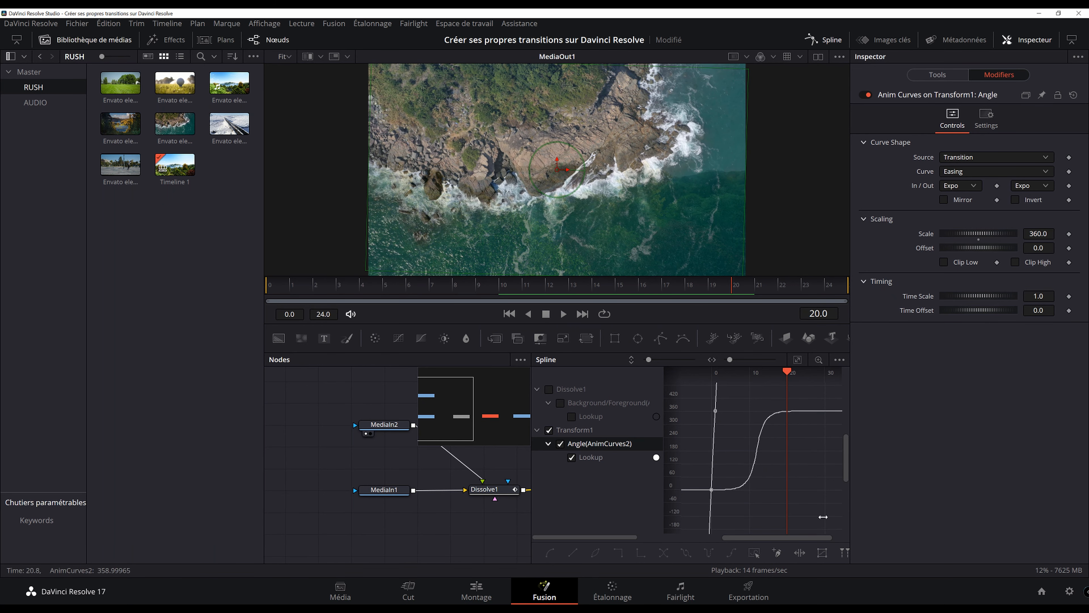
- Try Quart as the In easing of the Angle's Anim Curves modifier and undo it
{"action": "left_click", "coordinate": [962, 188]}
{"action": "left_click", "coordinate": [961, 249]}
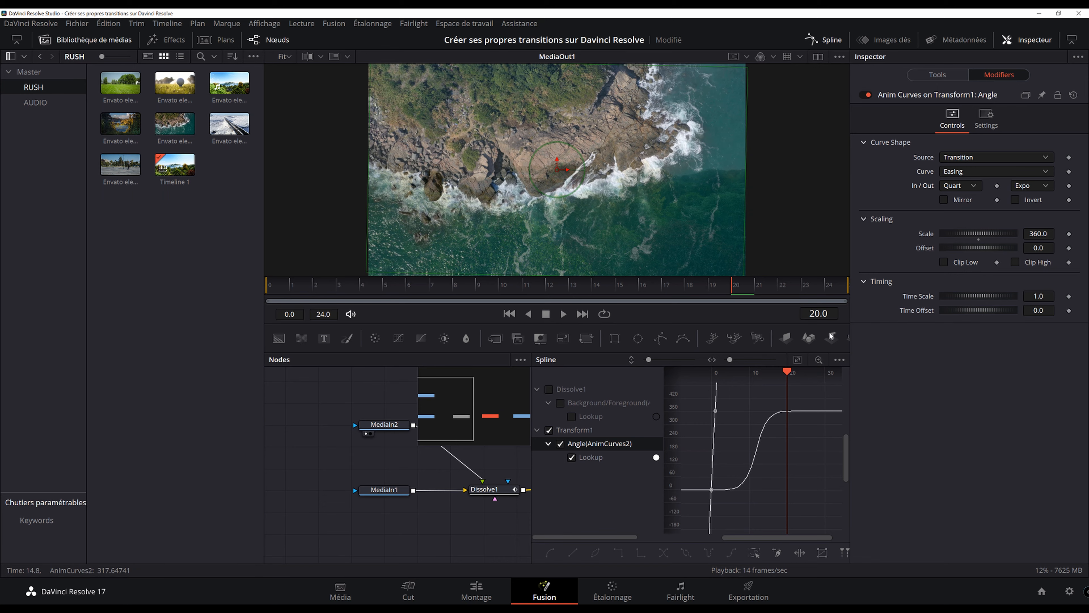
{"action": "key", "text": "ctrl+z"}
- Close the Spline editor, play the rotation with Expo easing, and return to frame 0
{"action": "left_click", "coordinate": [837, 42]}
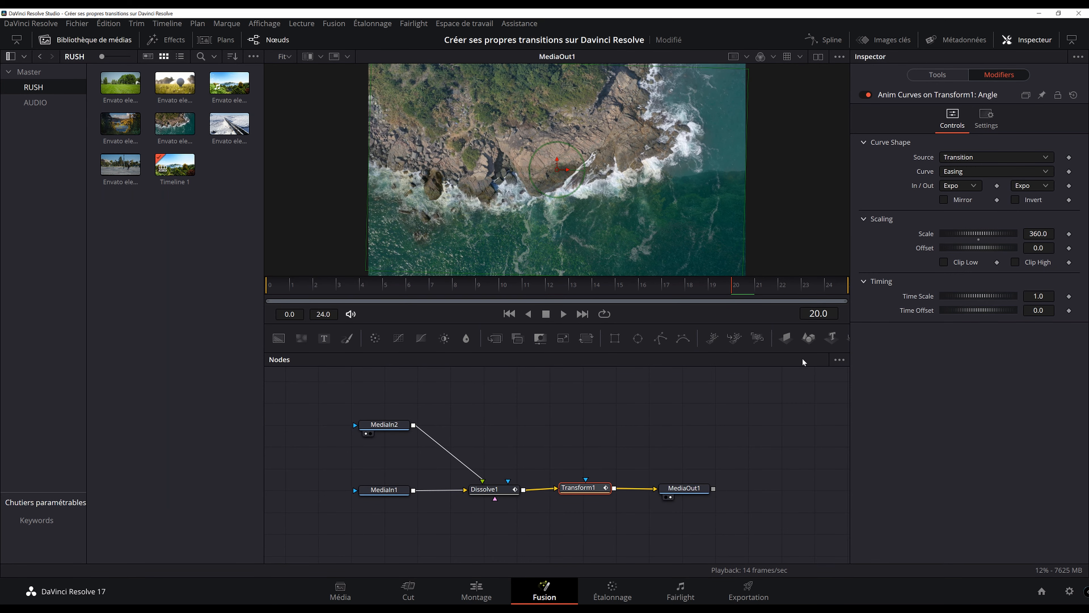
{"action": "left_click_drag", "start_coordinate": [674, 435], "coordinate": [635, 434]}
{"action": "key", "text": "space"}
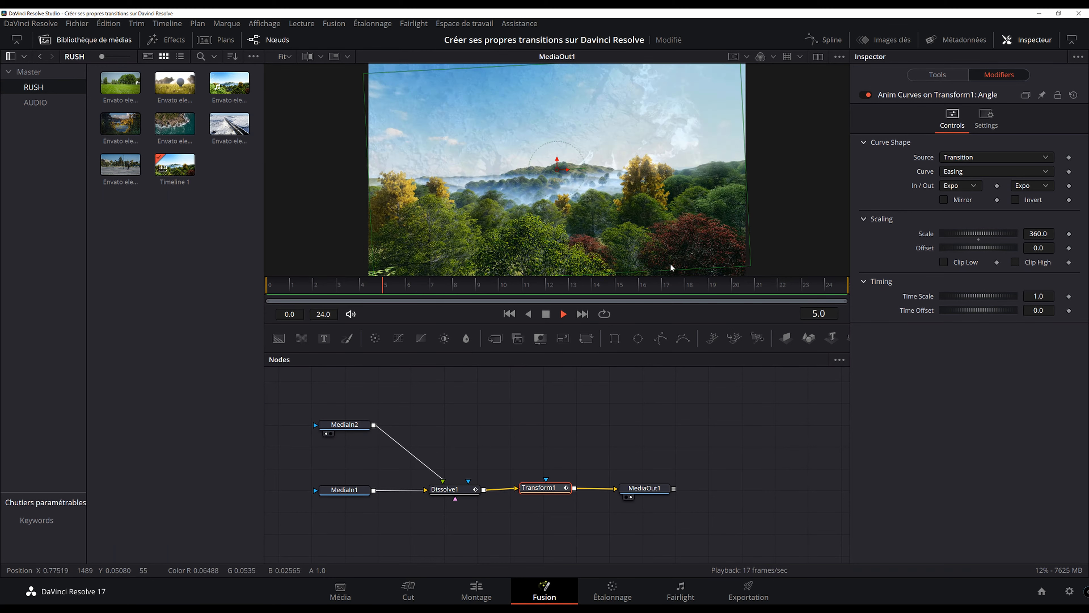
{"action": "key", "text": "space"}
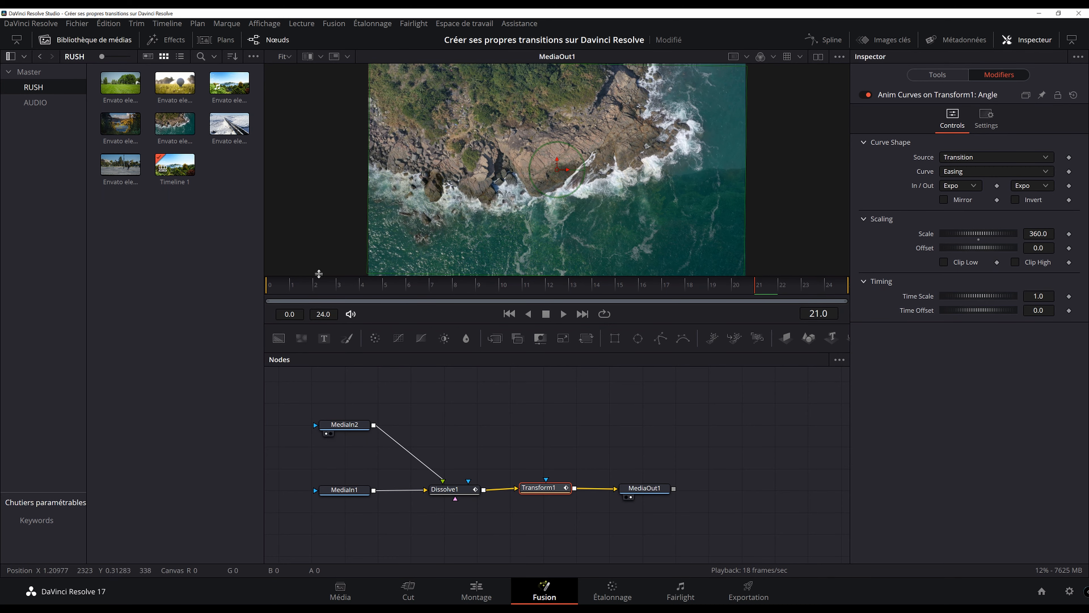
{"action": "left_click", "coordinate": [336, 286]}
{"action": "left_click_drag", "start_coordinate": [394, 296], "coordinate": [267, 296]}
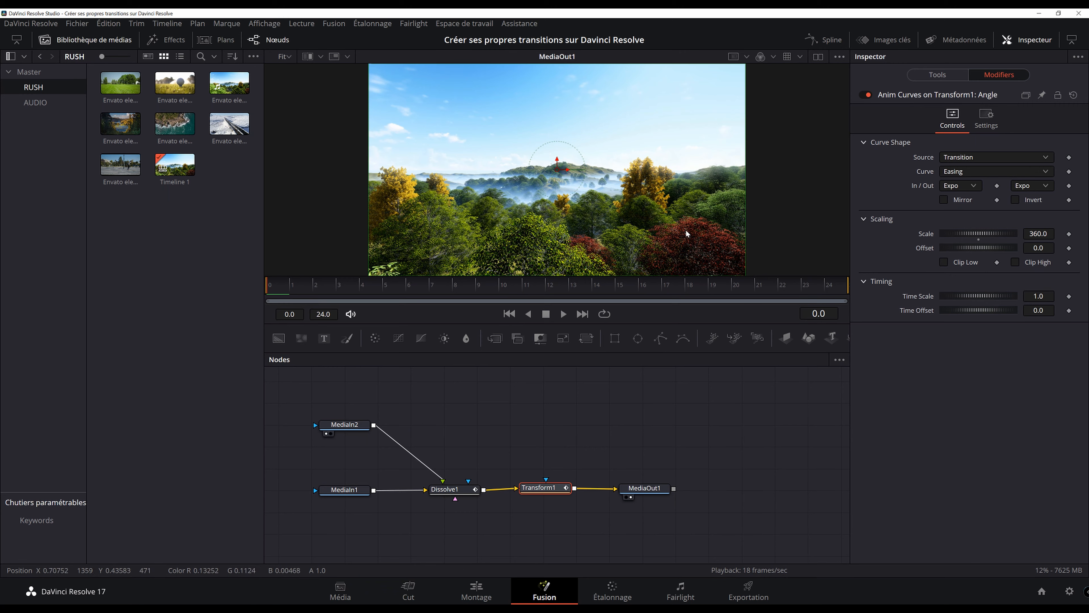
- Preview the rotation with Invert enabled on the Angle's Anim Curves modifier and turn Invert back off
{"action": "left_click", "coordinate": [1017, 199]}
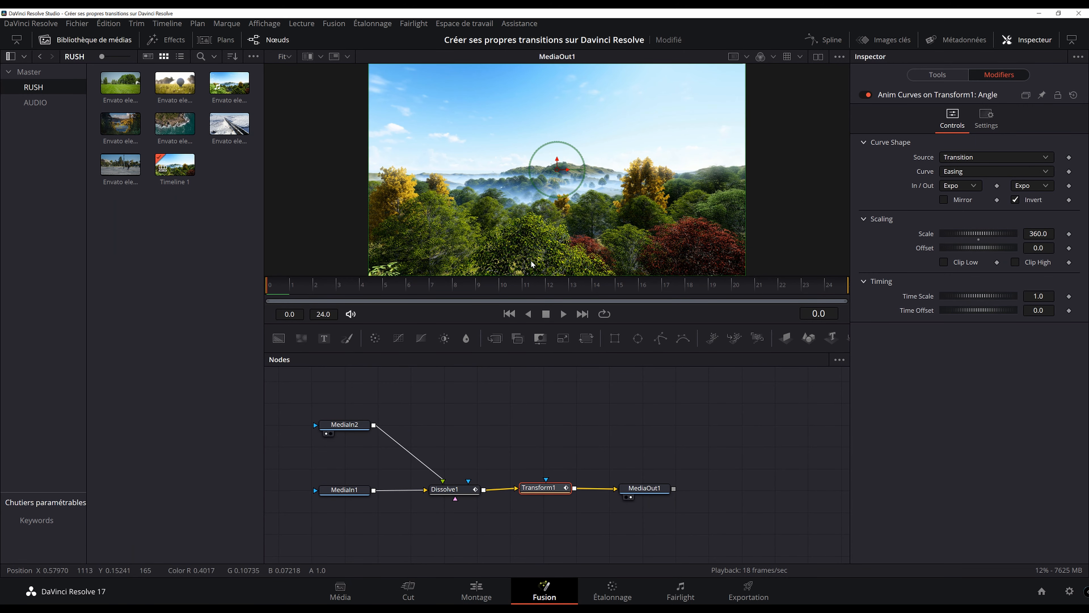
{"action": "key", "text": "space"}
{"action": "left_click_drag", "start_coordinate": [314, 288], "coordinate": [275, 289]}
{"action": "left_click", "coordinate": [275, 289]}
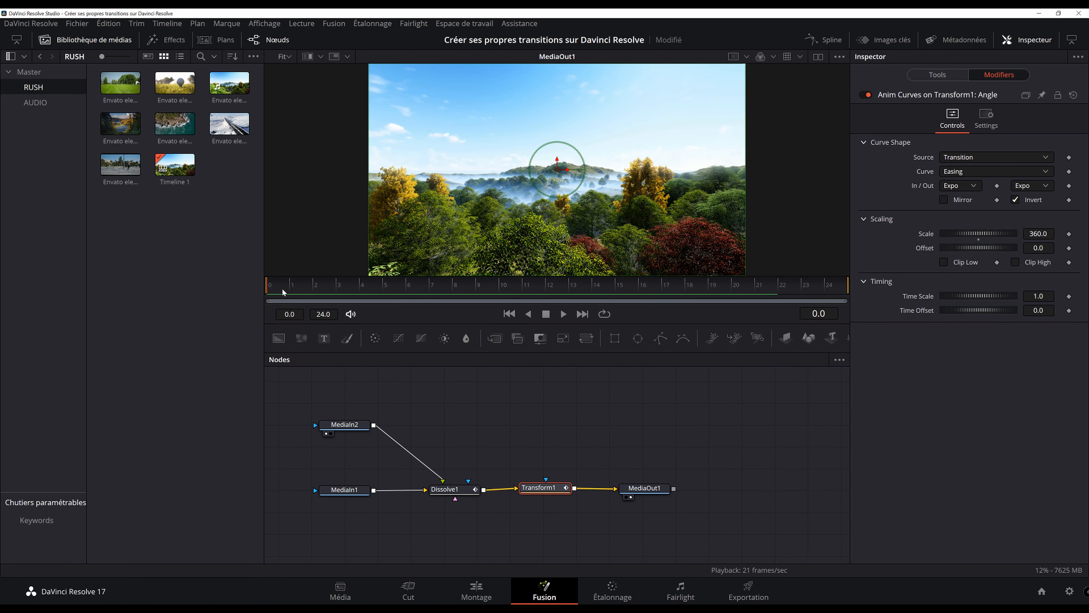
{"action": "left_click", "coordinate": [1020, 200]}
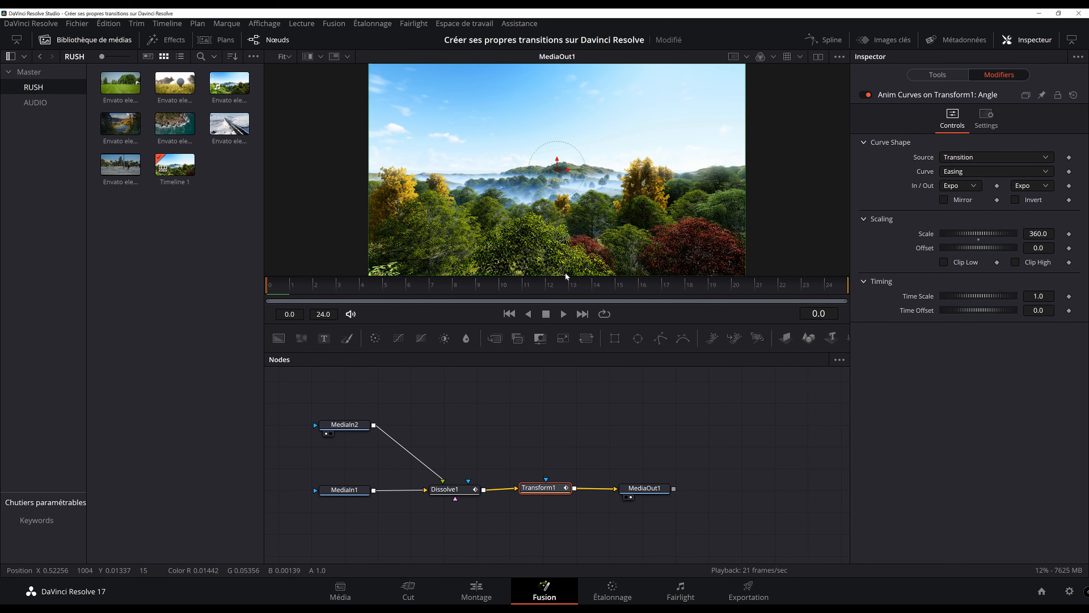
- Play the transition and scrub its opening frames to examine how the dissolve is timed against the rotation
{"action": "key", "text": "space"}
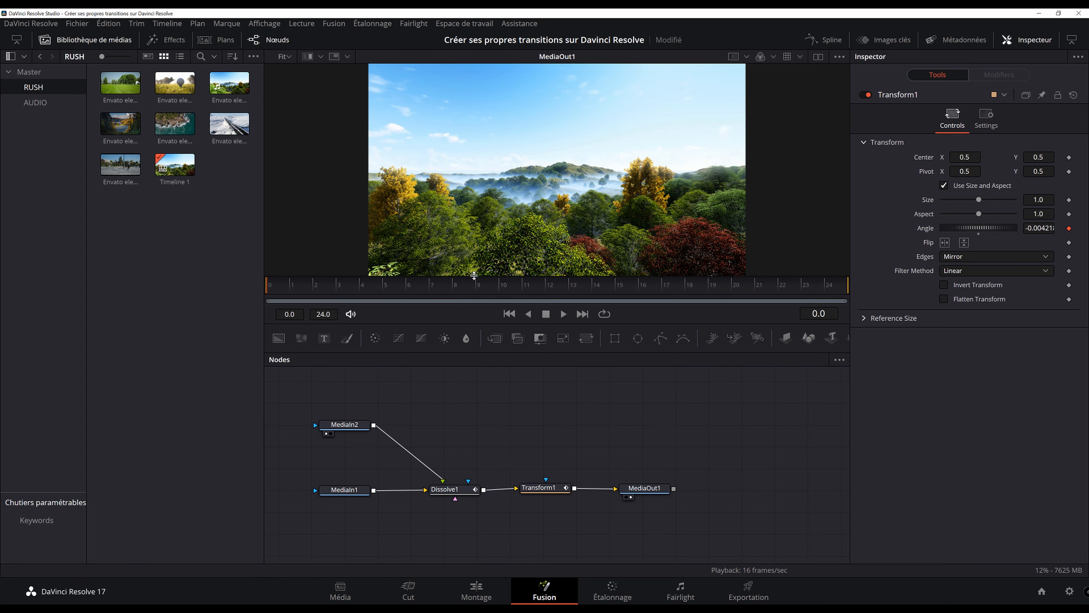
{"action": "key", "text": "space"}
{"action": "key", "text": "space"}
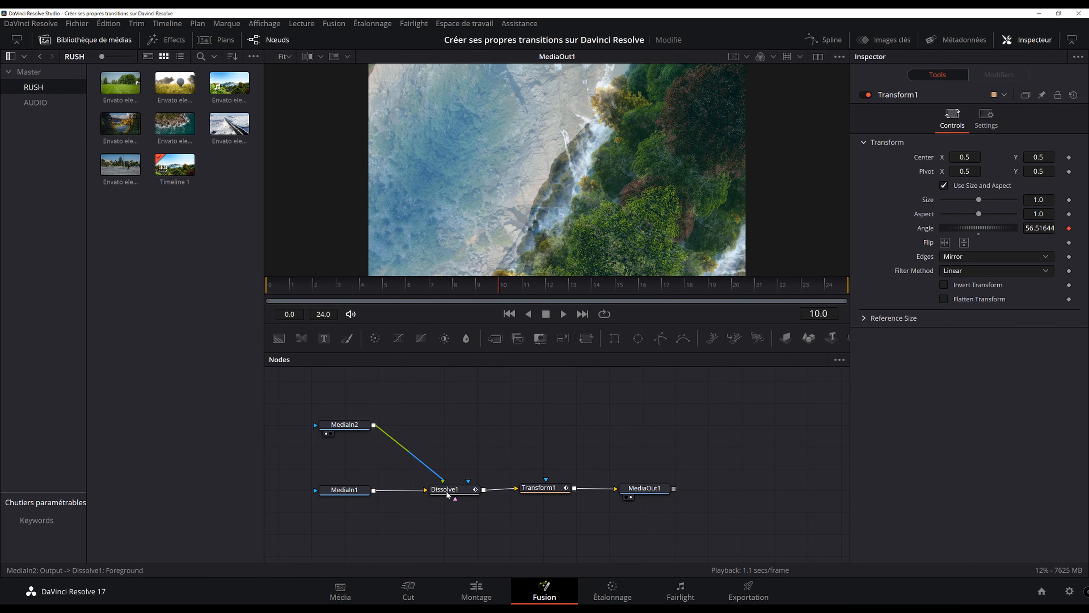
{"action": "left_click", "coordinate": [273, 286]}
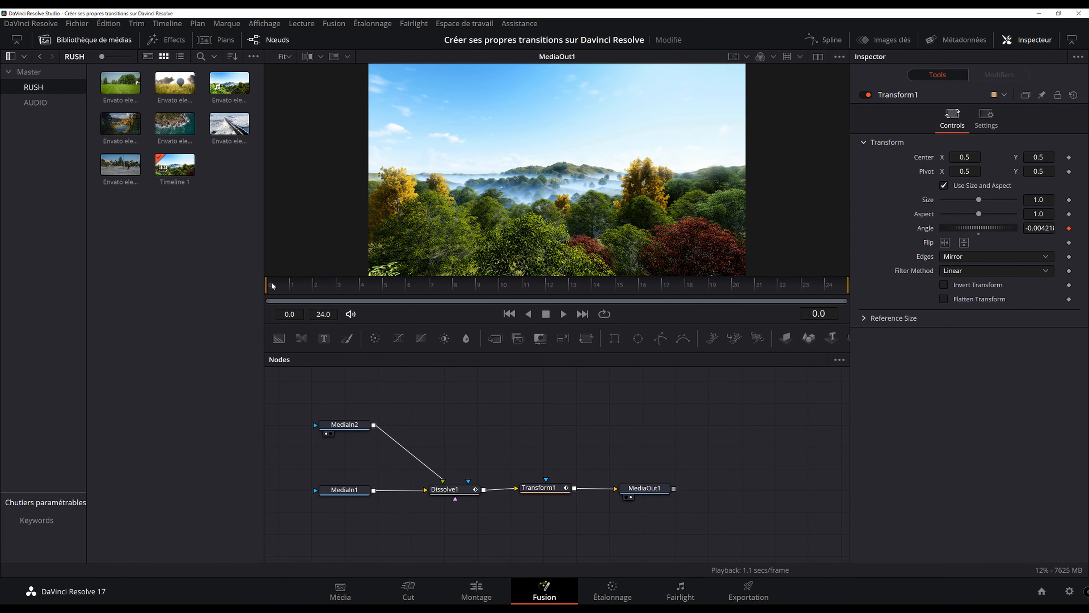
{"action": "left_click_drag", "start_coordinate": [300, 286], "coordinate": [409, 288]}
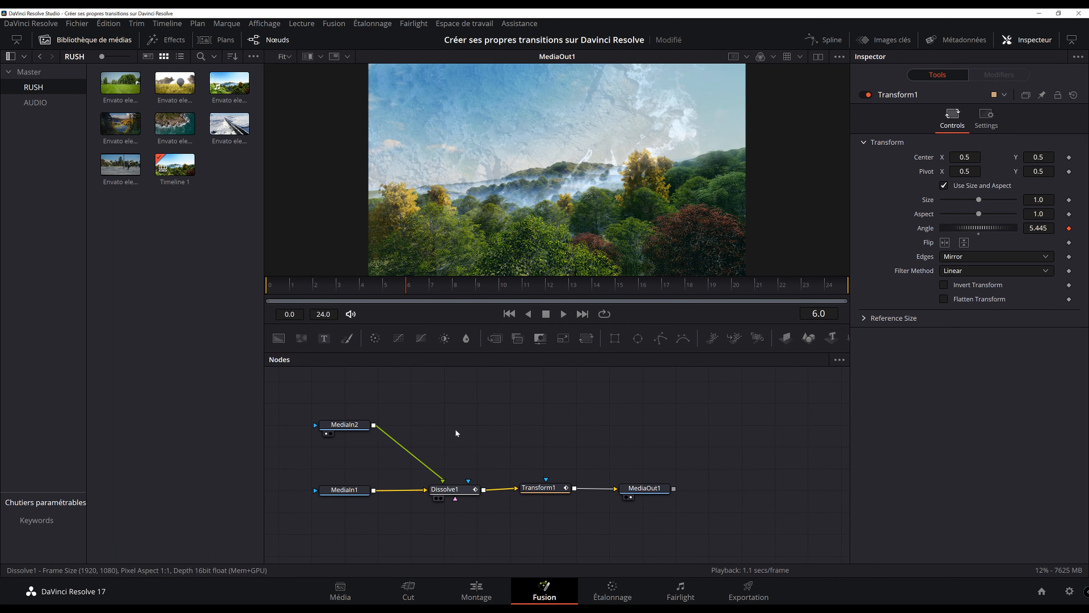
{"action": "left_click", "coordinate": [292, 287]}
{"action": "left_click_drag", "start_coordinate": [309, 288], "coordinate": [429, 297]}
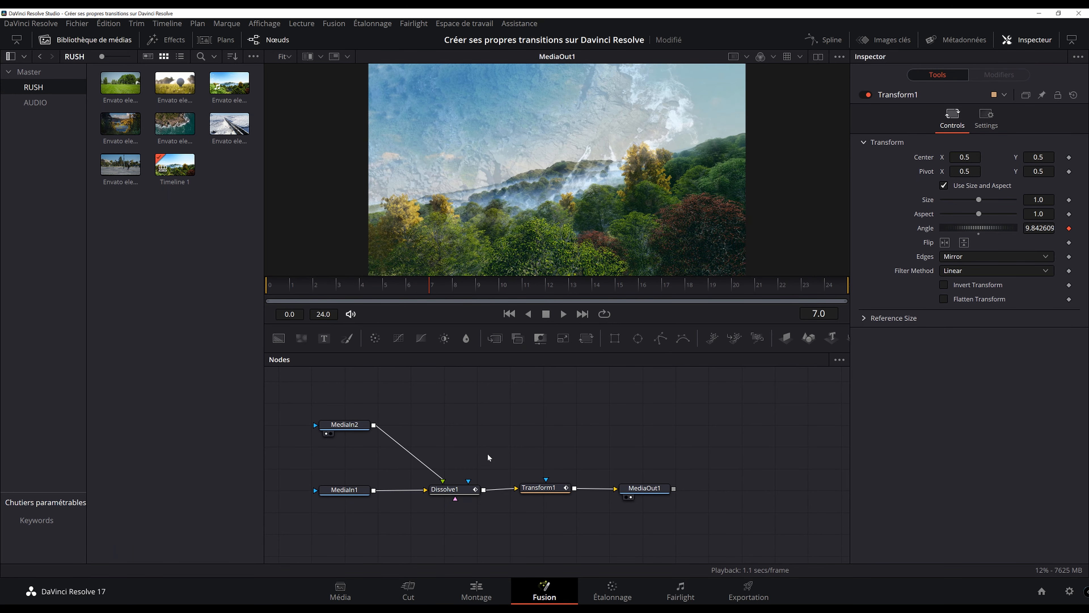
- Set the Anim Curves modifier on Dissolve1's Background/Foreground to the Easing curve with Expo for both In and Out
{"action": "left_click", "coordinate": [461, 495]}
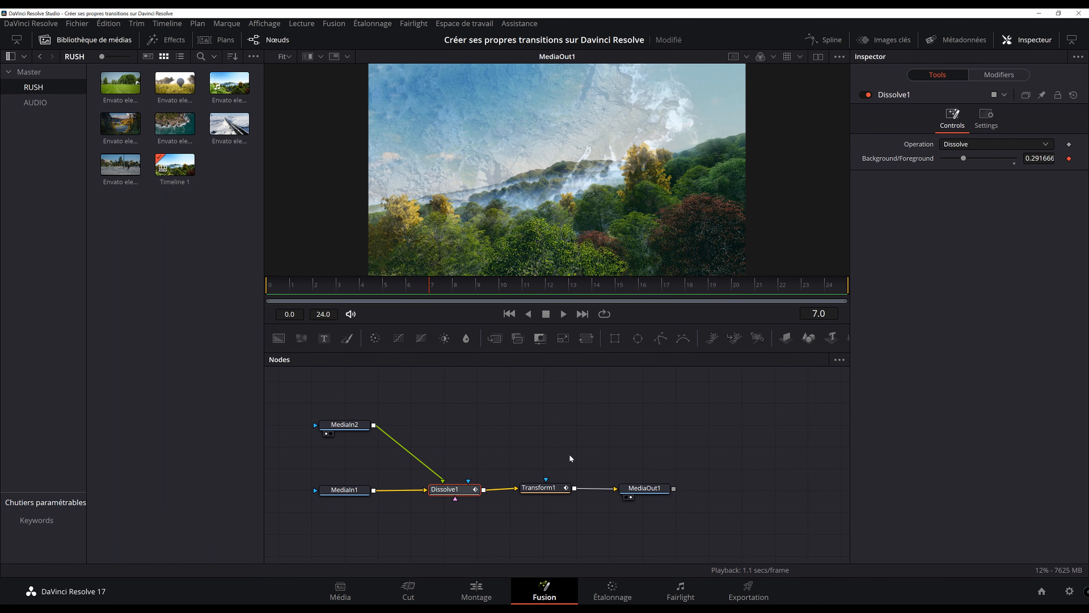
{"action": "left_click", "coordinate": [995, 76]}
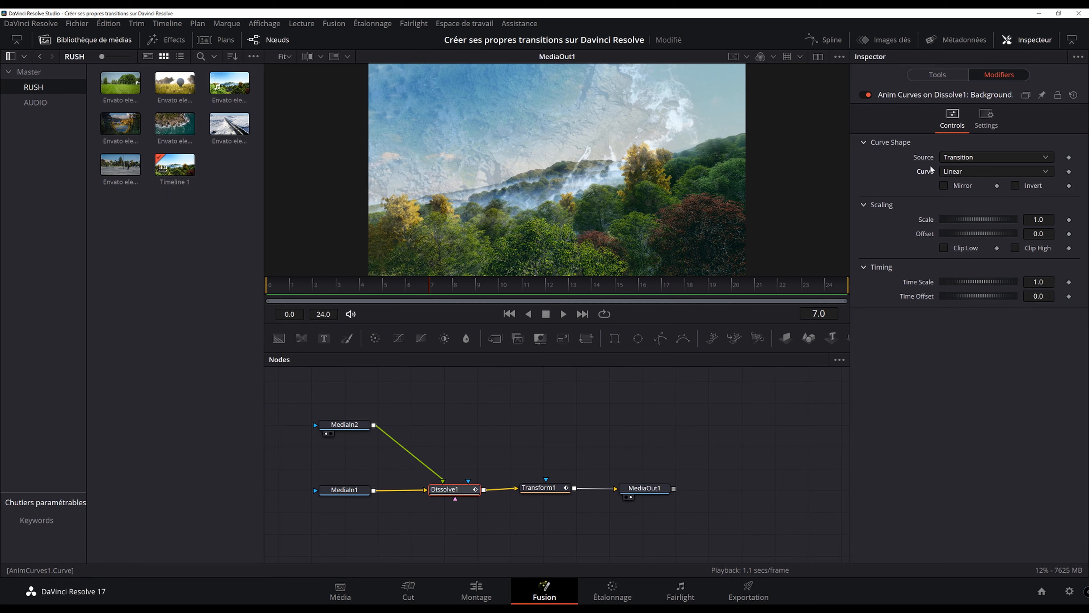
{"action": "left_click", "coordinate": [953, 171]}
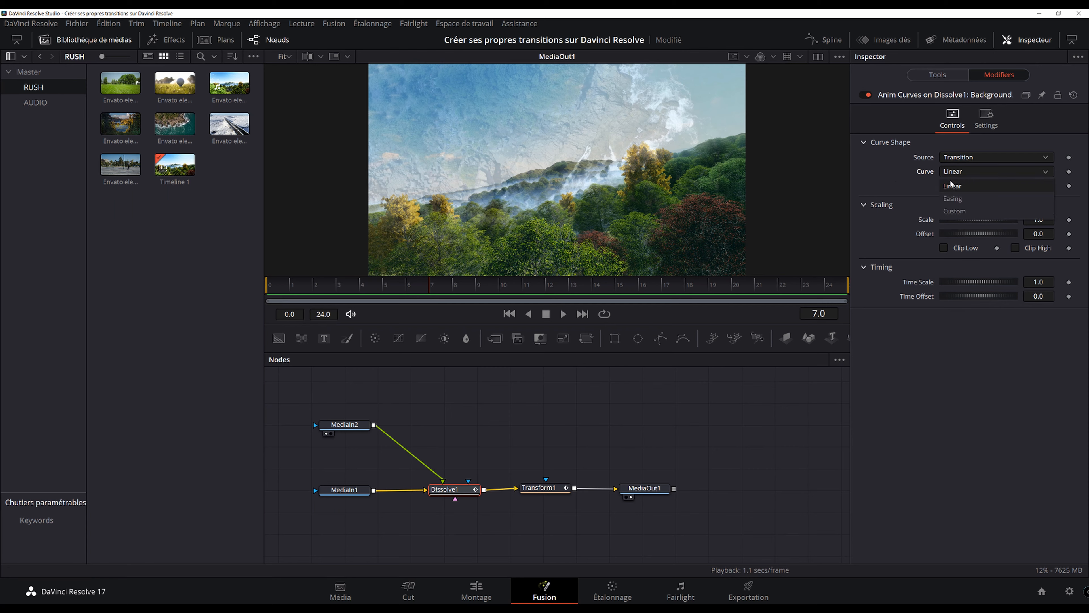
{"action": "left_click", "coordinate": [963, 200]}
{"action": "left_click", "coordinate": [959, 185]}
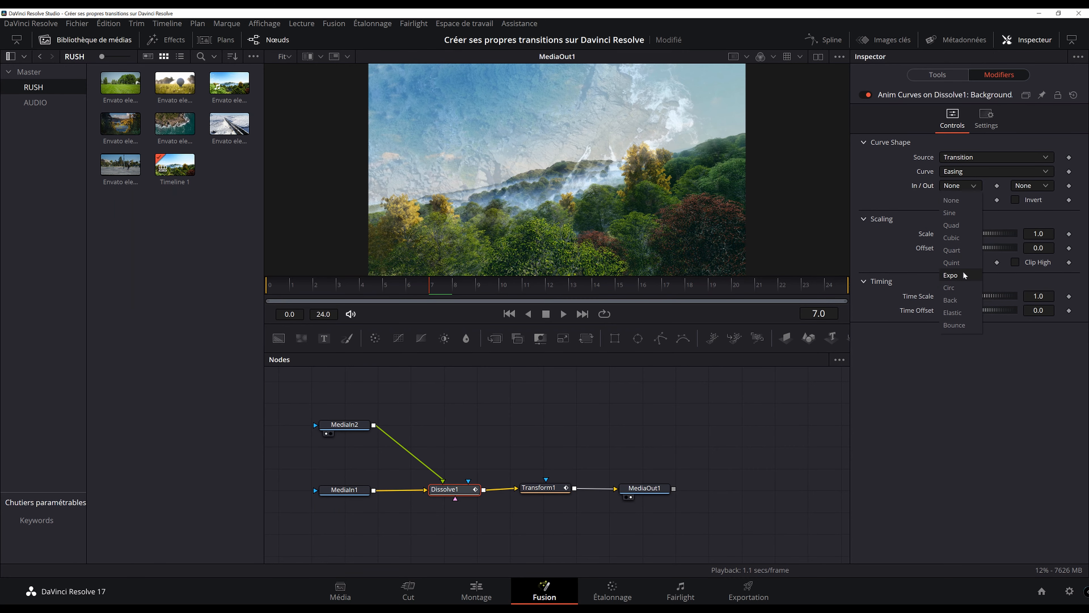
{"action": "left_click", "coordinate": [955, 275]}
{"action": "left_click", "coordinate": [1034, 185]}
{"action": "left_click", "coordinate": [1031, 275]}
- Play and scrub the composition to preview the eased dissolve, and save the project
{"action": "left_click", "coordinate": [275, 288]}
{"action": "key", "text": "space"}
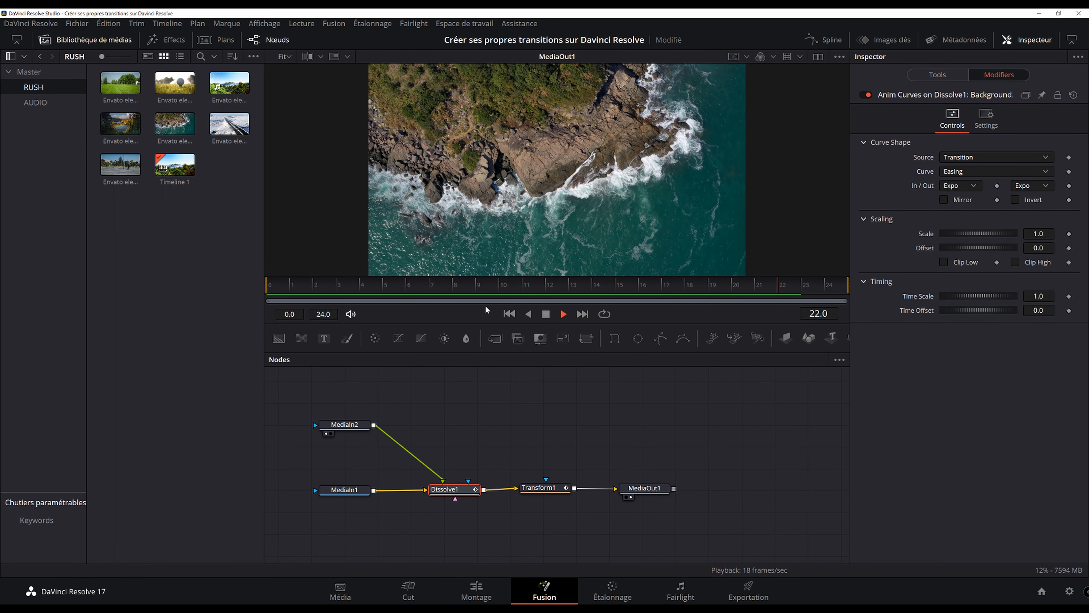
{"action": "key", "text": "space"}
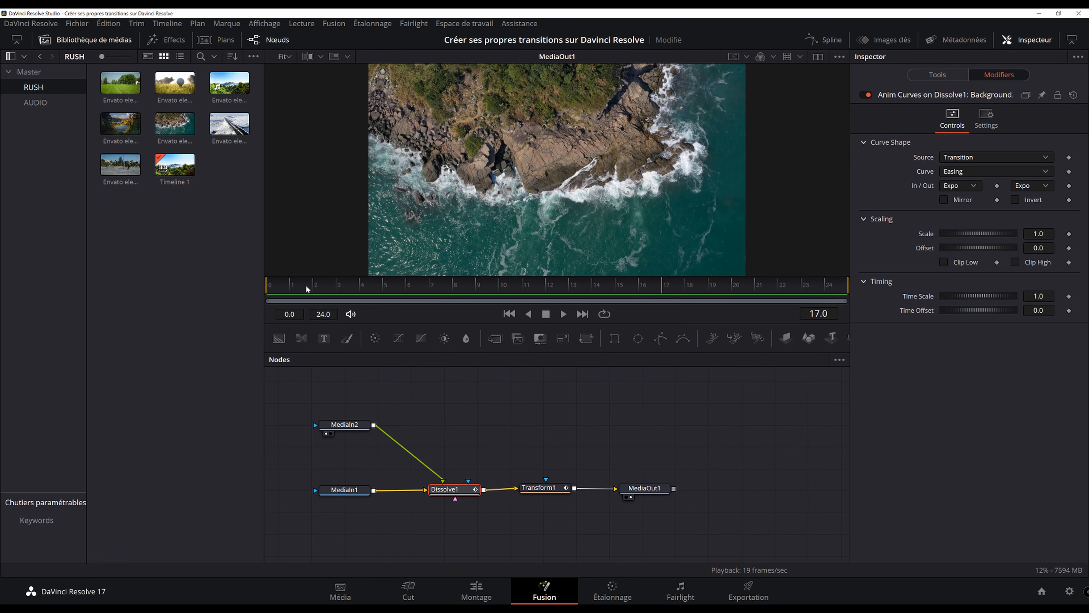
{"action": "left_click_drag", "start_coordinate": [307, 289], "coordinate": [800, 287]}
{"action": "key", "text": "space"}
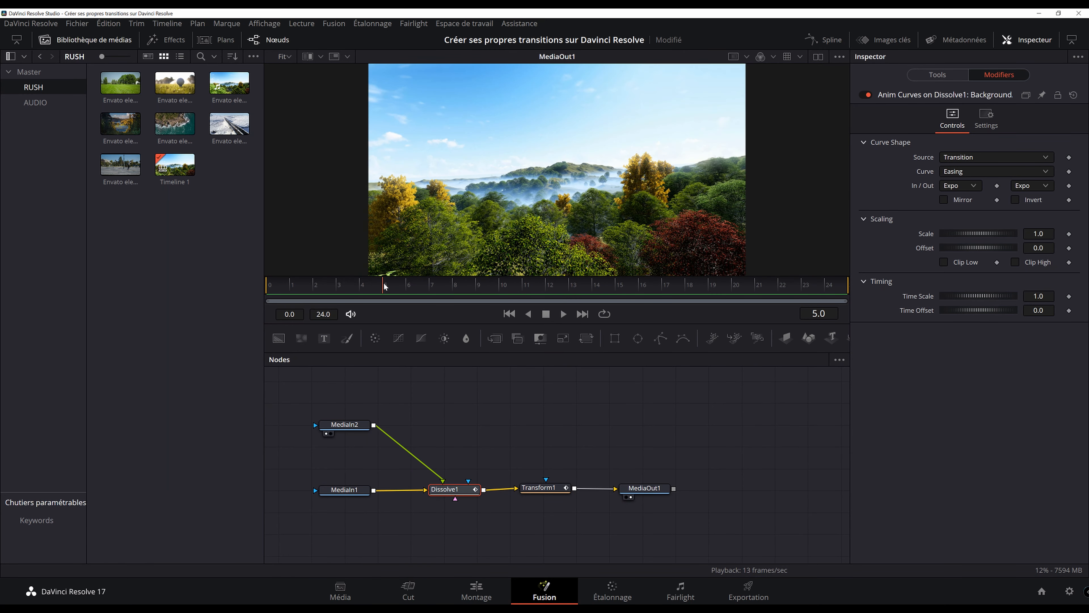
{"action": "key", "text": "ctrl+s"}
- Enable Motion Blur in the Transform1 node's settings and play the transition to preview the blur
{"action": "left_click", "coordinate": [541, 487]}
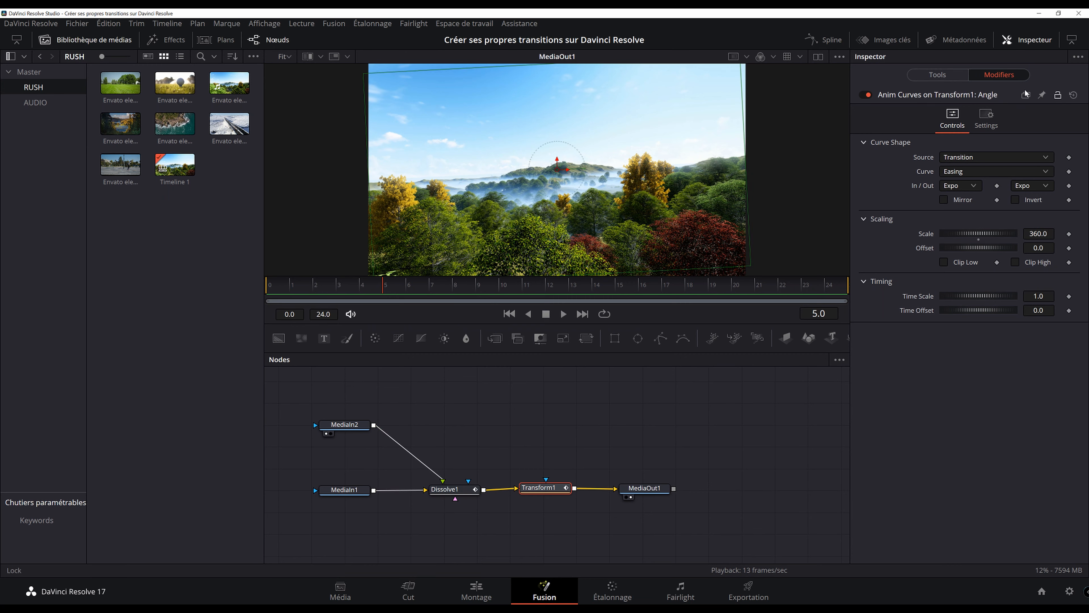
{"action": "left_click", "coordinate": [938, 76]}
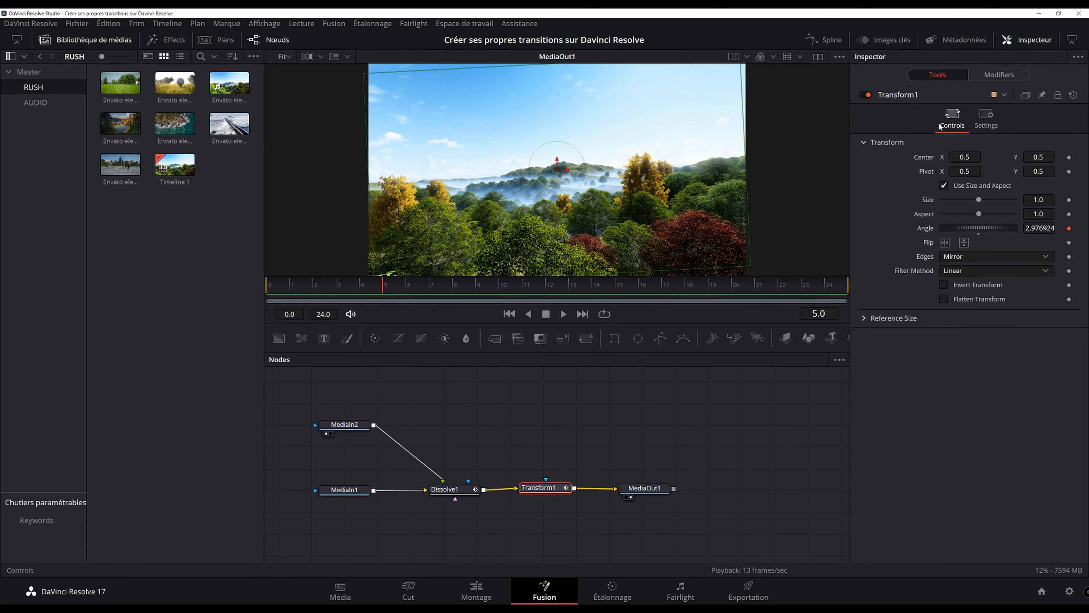
{"action": "left_click", "coordinate": [986, 122]}
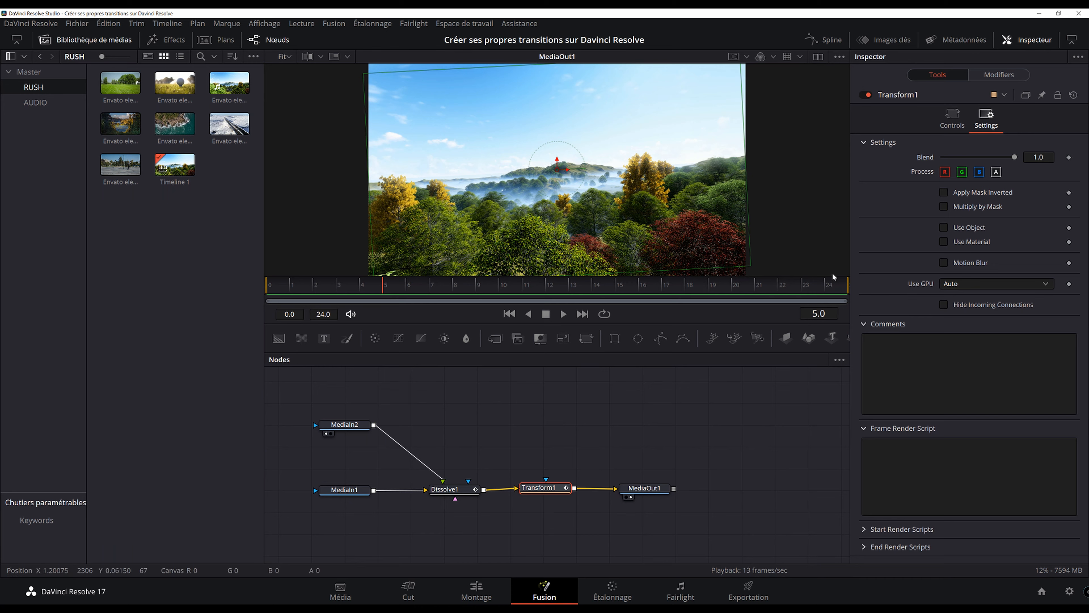
{"action": "left_click", "coordinate": [943, 262]}
{"action": "key", "text": "space"}
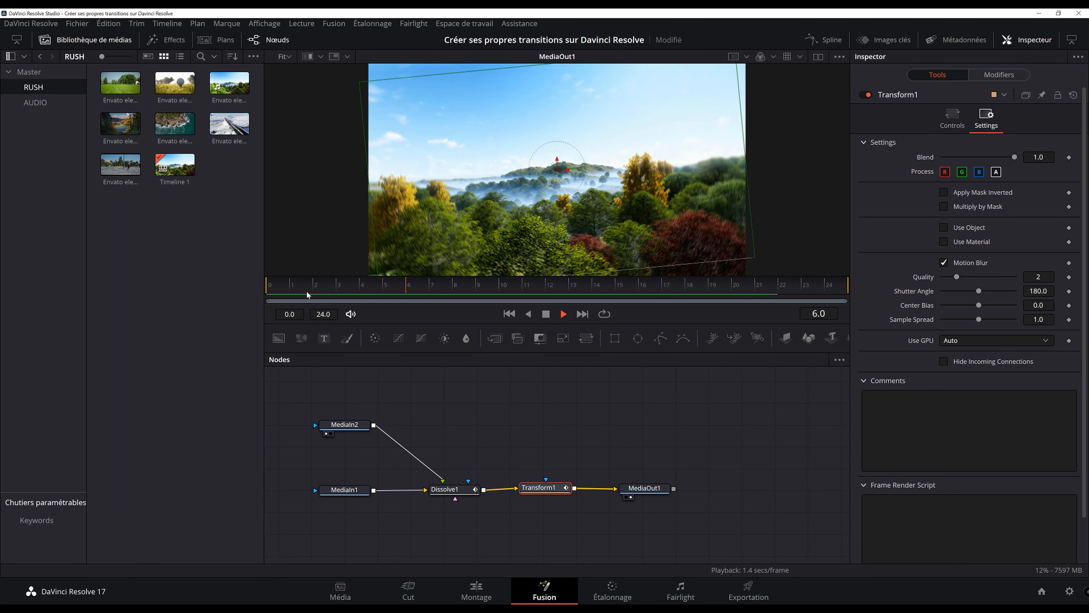
{"action": "key", "text": "space"}
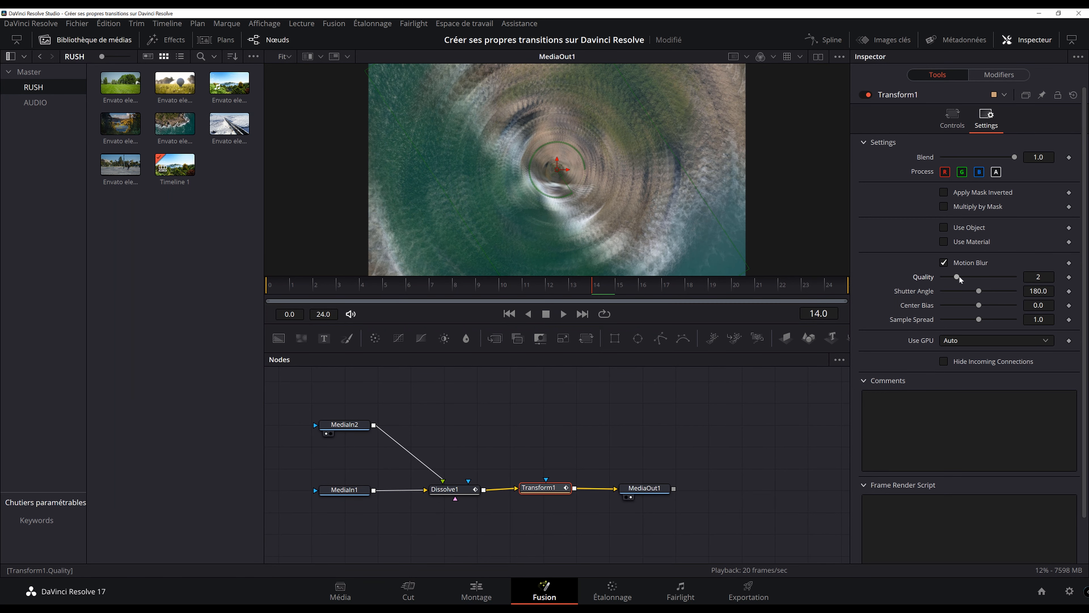
- Set Transform1's motion blur Quality to 10 and preview the blurred rotation
{"action": "left_click_drag", "start_coordinate": [980, 278], "coordinate": [1055, 281]}
{"action": "key", "text": "space"}
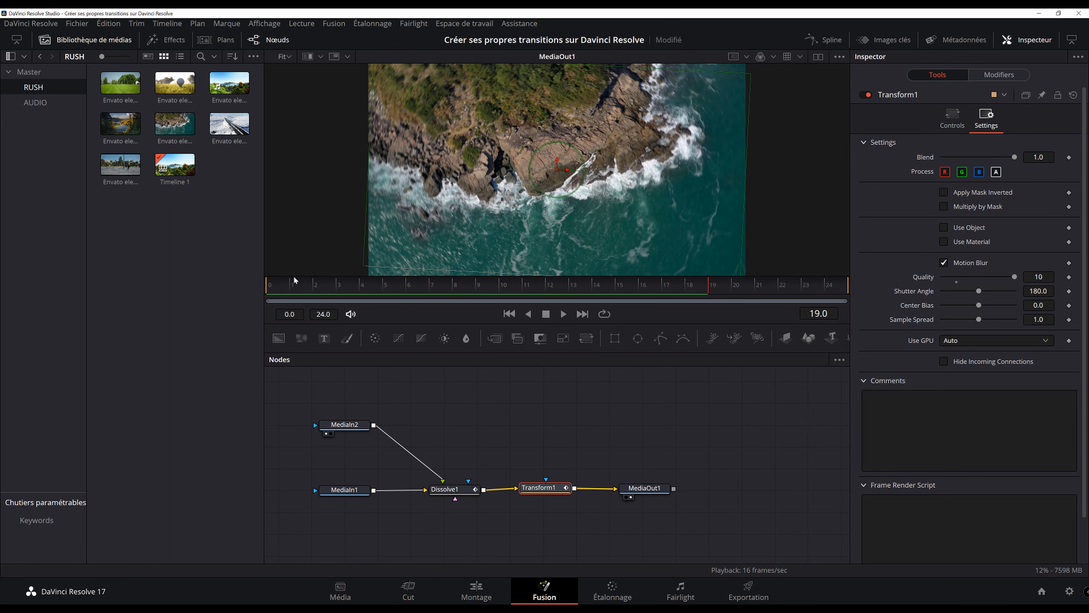
{"action": "key", "text": "space"}
{"action": "left_click", "coordinate": [589, 418]}
{"action": "left_click_drag", "start_coordinate": [333, 289], "coordinate": [597, 308]}
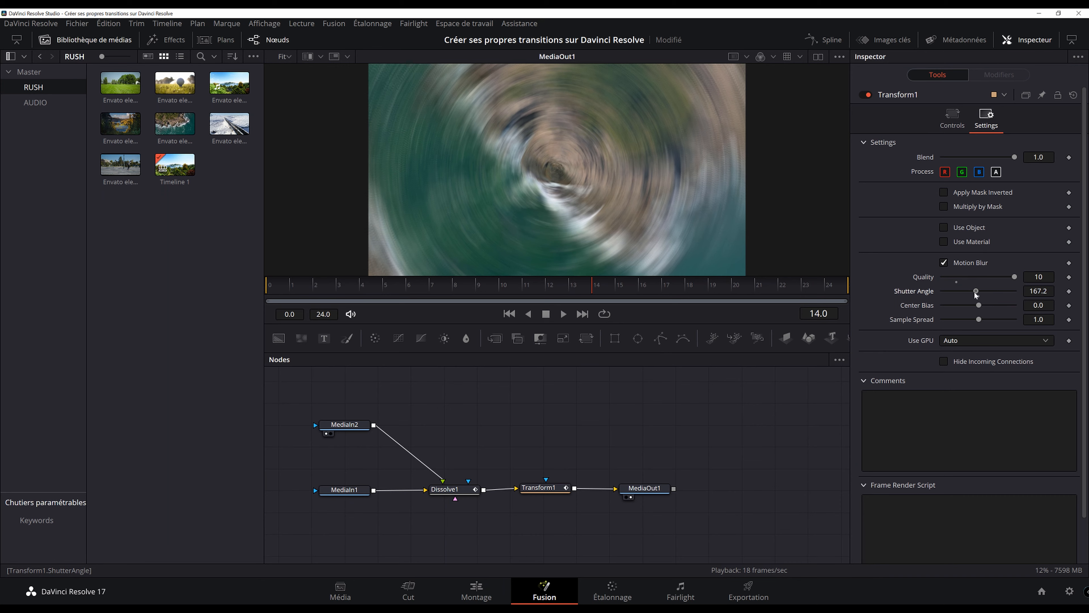
- Preview Transform1's motion blur with a Shutter Angle of 56.7, and raise the Shutter Angle to 360
{"action": "left_click_drag", "start_coordinate": [967, 293], "coordinate": [953, 295]}
{"action": "key", "text": "space"}
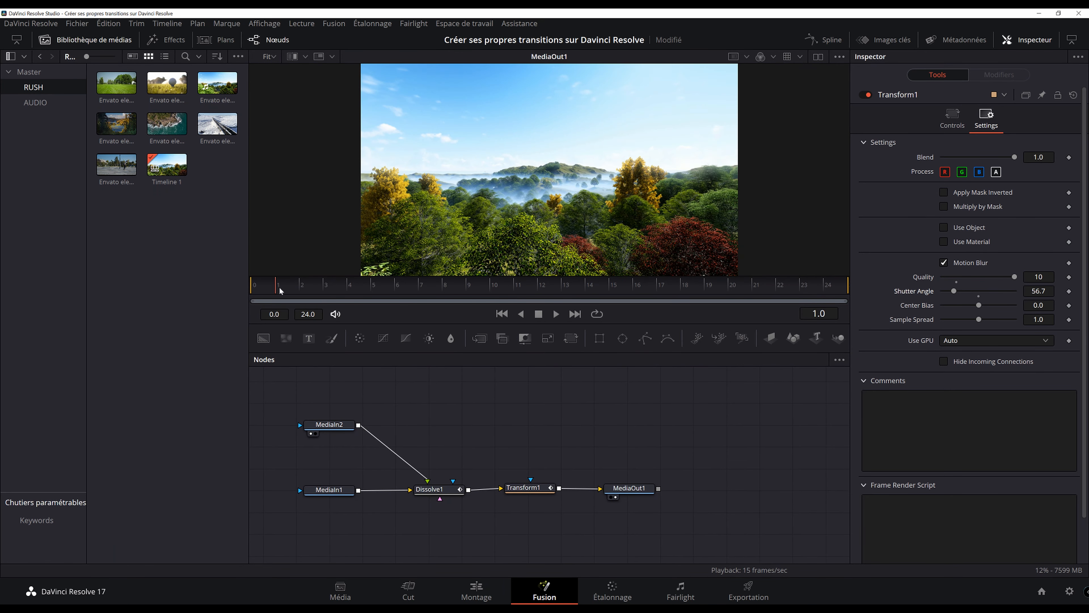
{"action": "left_click_drag", "start_coordinate": [954, 290], "coordinate": [1017, 295]}
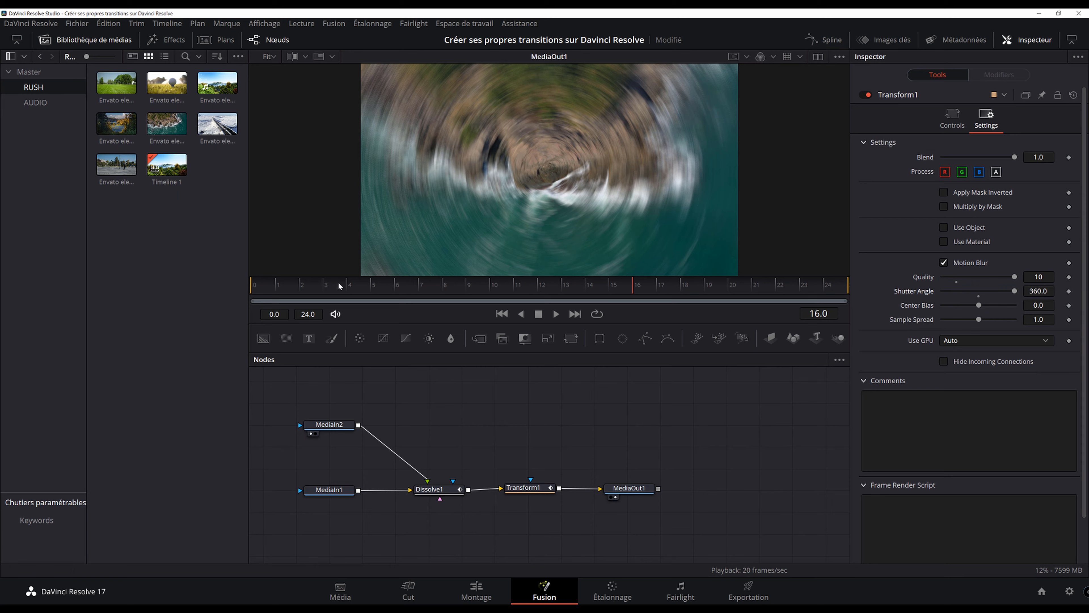
- Reset Transform1's motion blur Shutter Angle to 180 and play the transition repeatedly to preview the blur
{"action": "key", "text": "space"}
{"action": "key", "text": "space"}
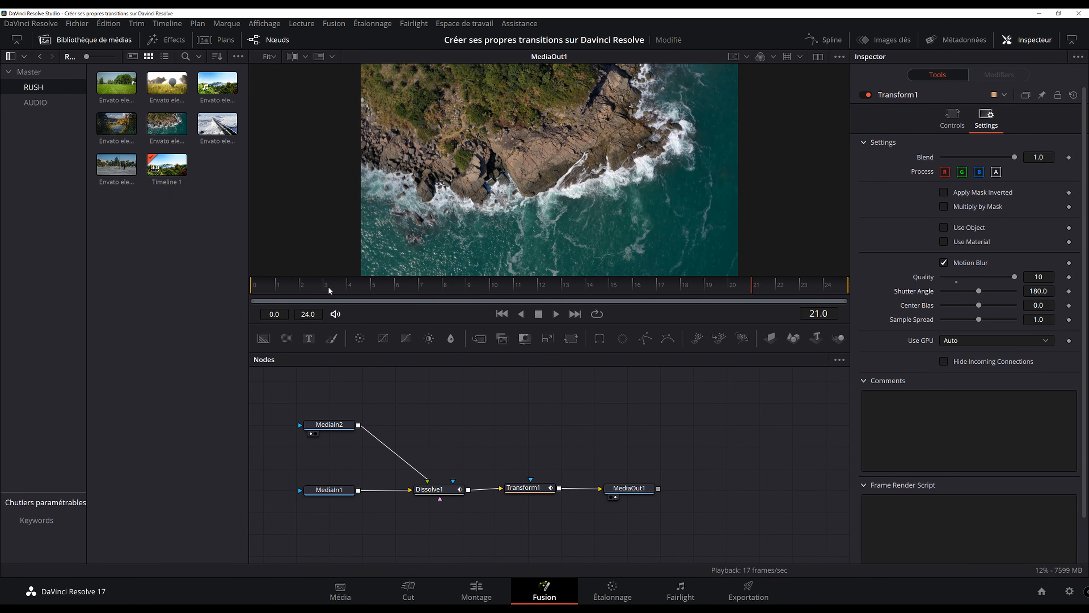
{"action": "left_click_drag", "start_coordinate": [328, 287], "coordinate": [217, 283]}
{"action": "key", "text": "space"}
{"action": "key", "text": "space"}
{"action": "left_click", "coordinate": [296, 285]}
{"action": "key", "text": "space"}
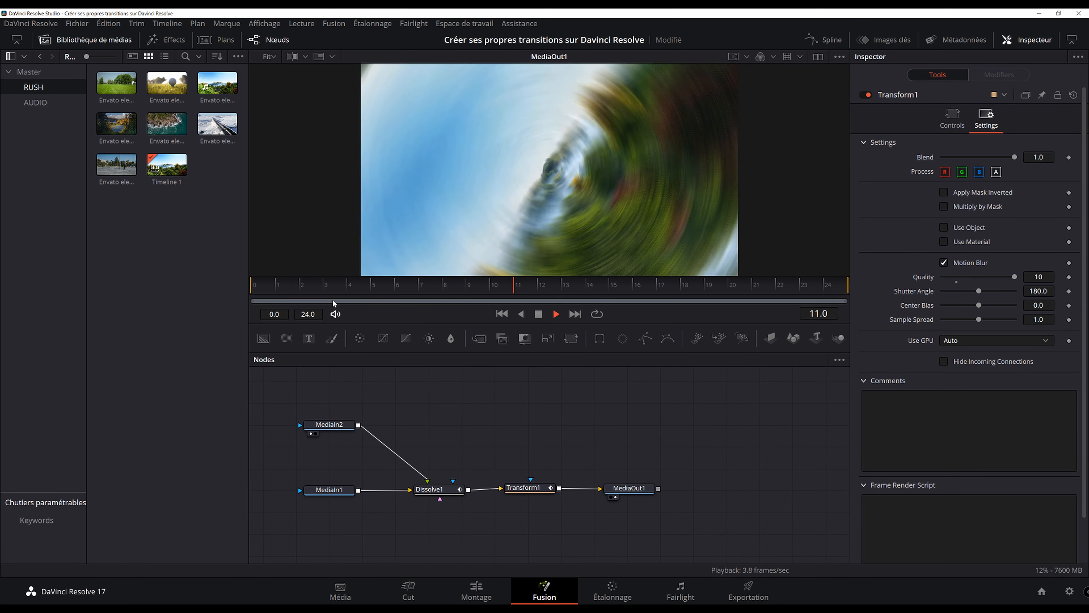
{"action": "key", "text": "space"}
- Return to the edit timeline and watch the finished transition in full screen
{"action": "left_click", "coordinate": [474, 590]}
{"action": "left_click", "coordinate": [324, 346]}
{"action": "key", "text": "ctrl+f"}
{"action": "key", "text": "space"}
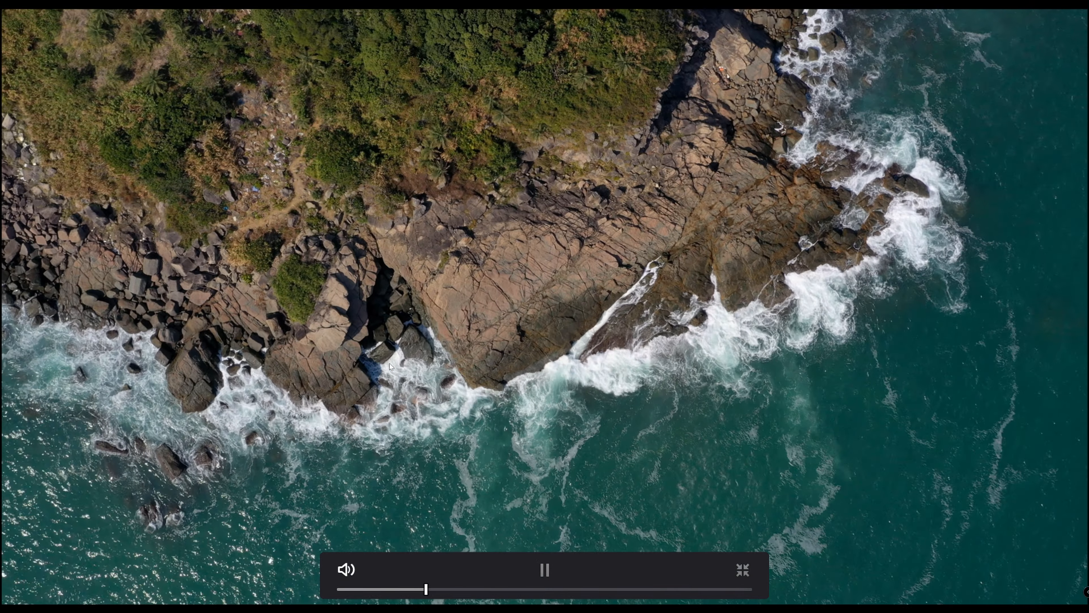
{"action": "key", "text": "Escape"}
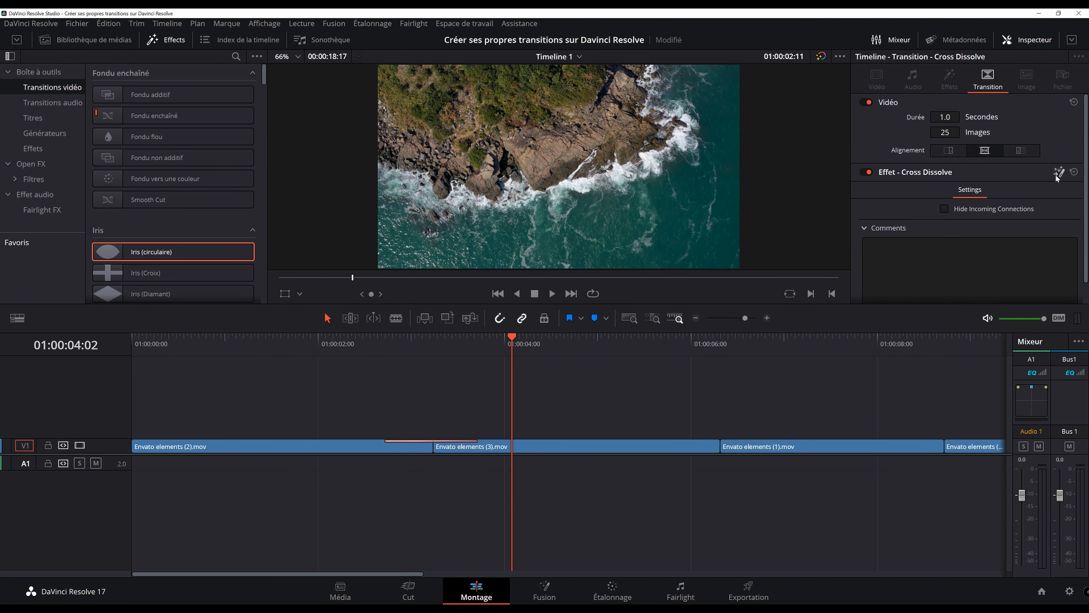
- Reopen the Cross Dissolve in Fusion and review Transform1's Angle modifier and its transform controls
{"action": "left_click", "coordinate": [1058, 172]}
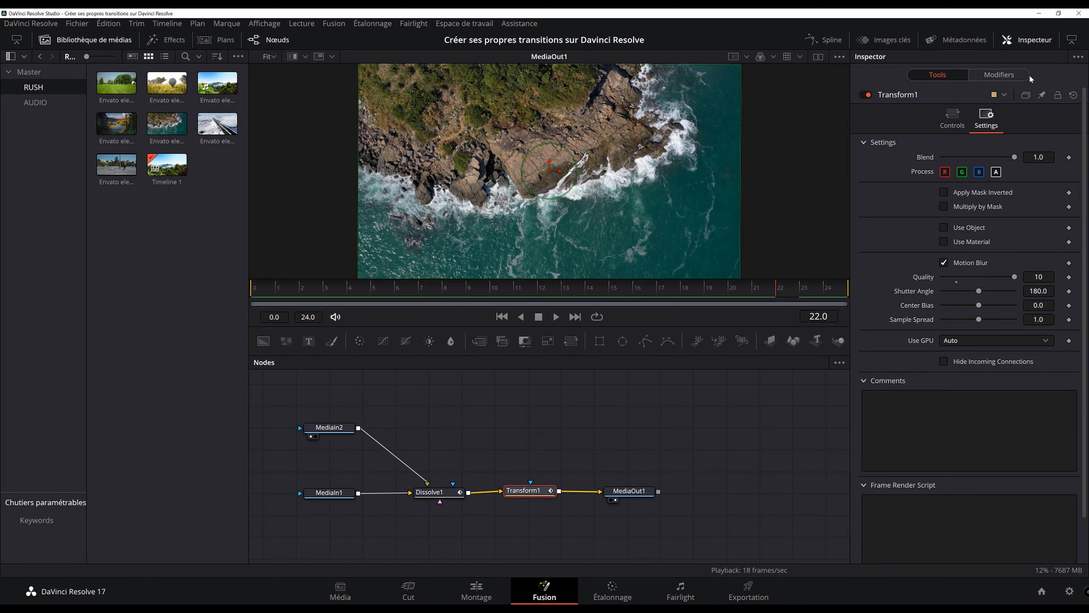
{"action": "left_click", "coordinate": [986, 78]}
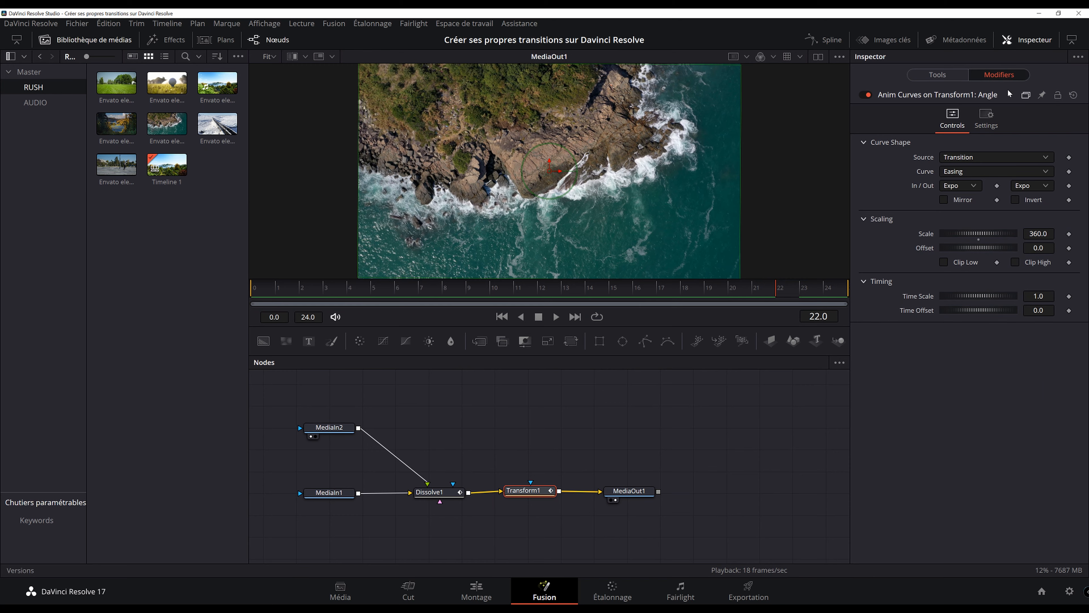
{"action": "left_click", "coordinate": [946, 73]}
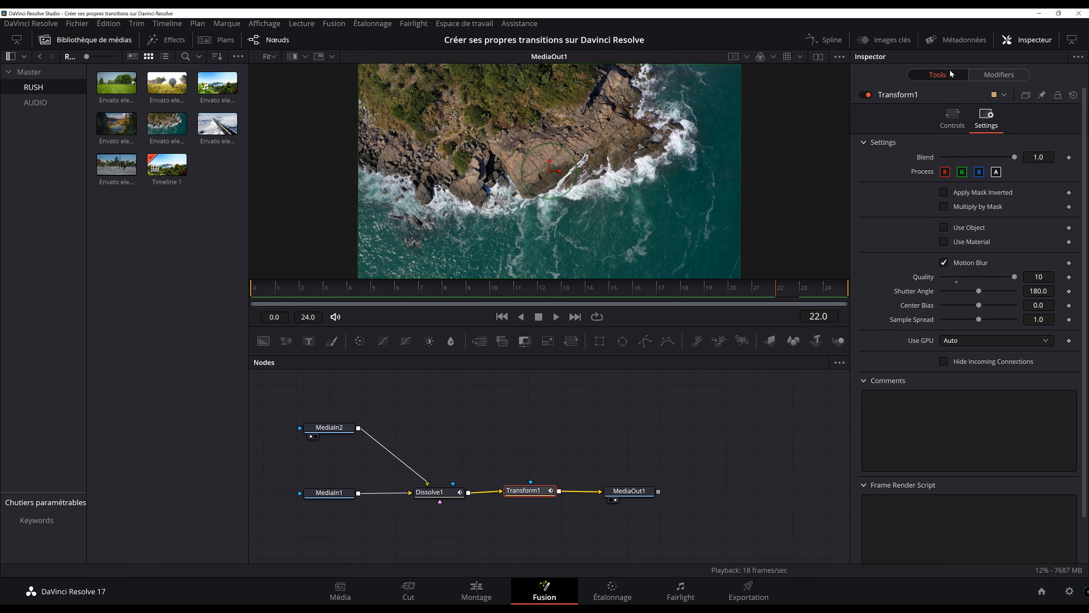
{"action": "left_click", "coordinate": [952, 116]}
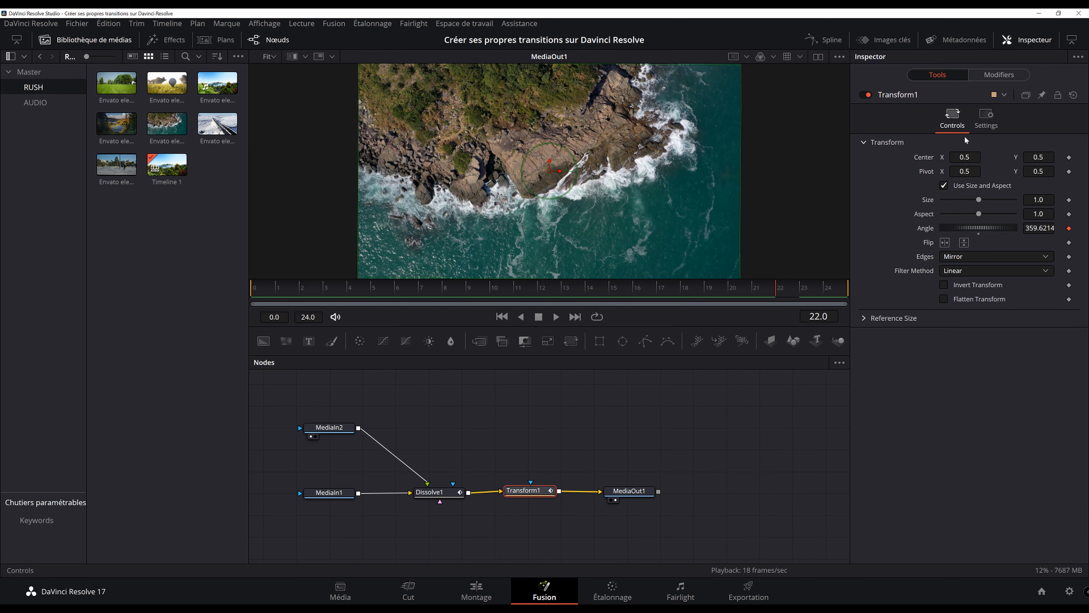
- Try Invert Transform on Transform1 and play the transition to check the rotation direction
{"action": "left_click", "coordinate": [944, 285]}
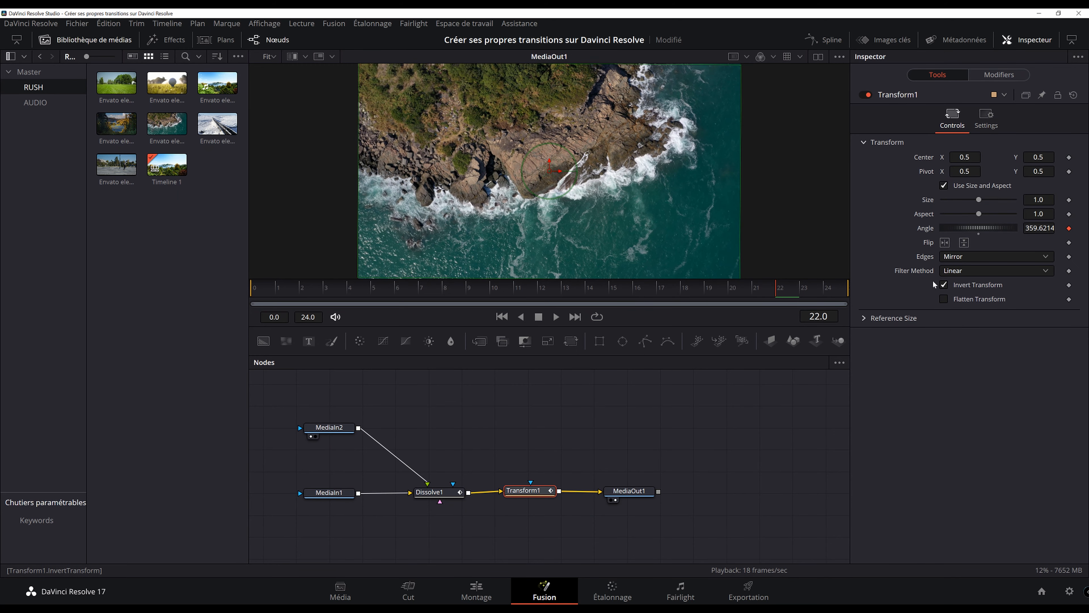
{"action": "left_click", "coordinate": [253, 289]}
{"action": "key", "text": "space"}
{"action": "key", "text": "space"}
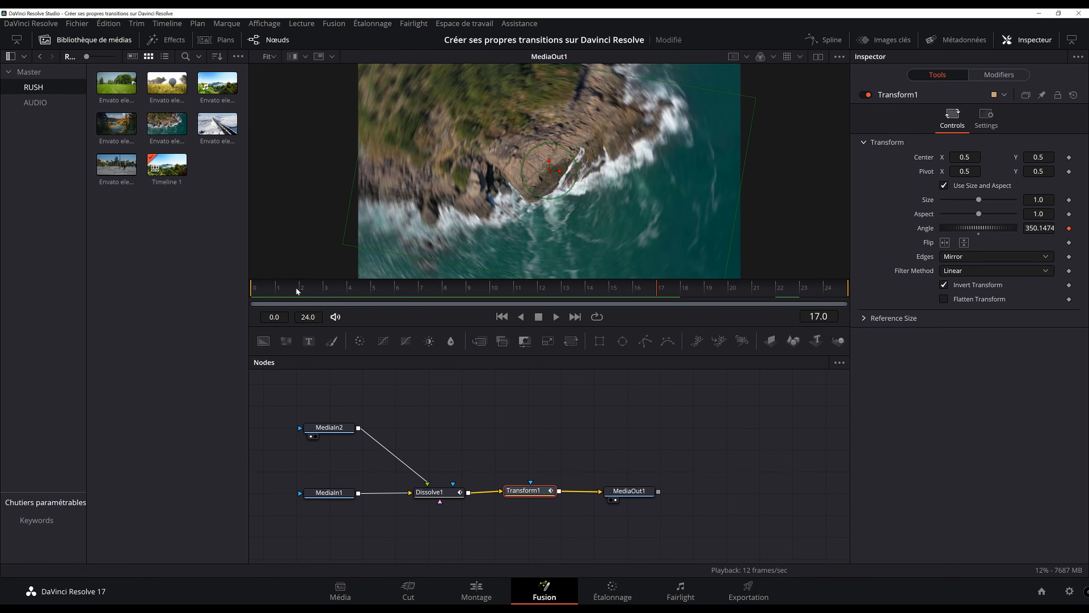
{"action": "left_click", "coordinate": [253, 289]}
{"action": "key", "text": "space"}
{"action": "key", "text": "space"}
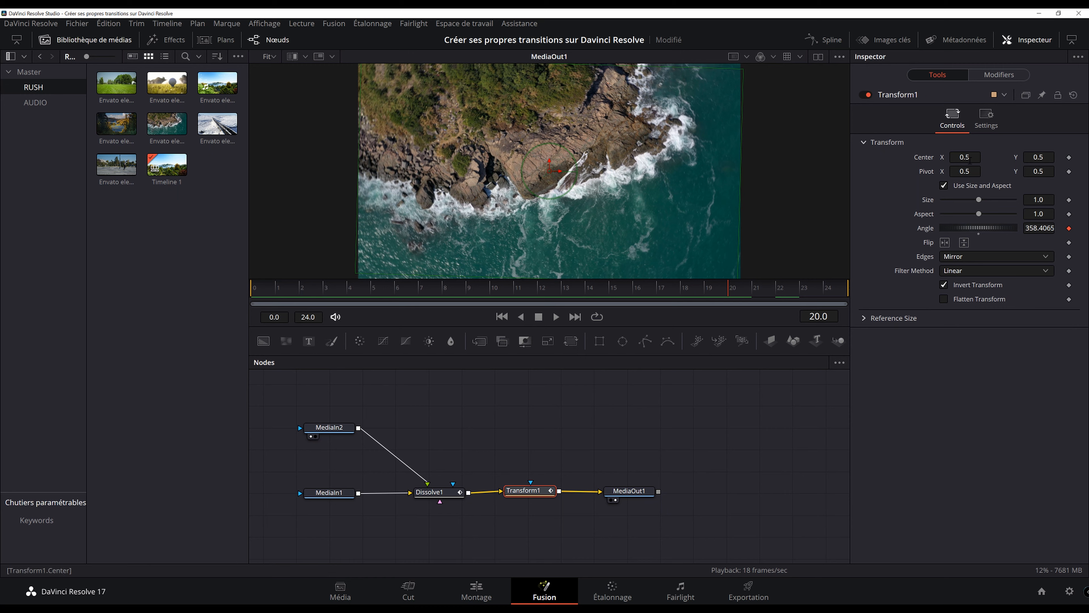
- Reverse the rotation by setting the Scale of the Anim Curves modifier on Transform1's Angle to -360
{"action": "left_click", "coordinate": [998, 75]}
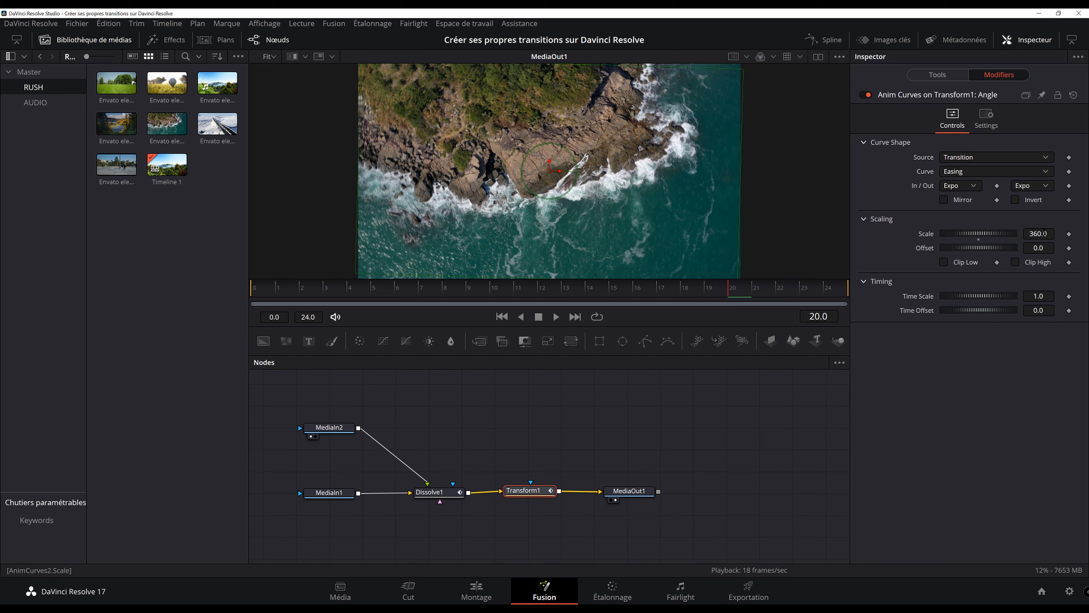
{"action": "left_click", "coordinate": [938, 74]}
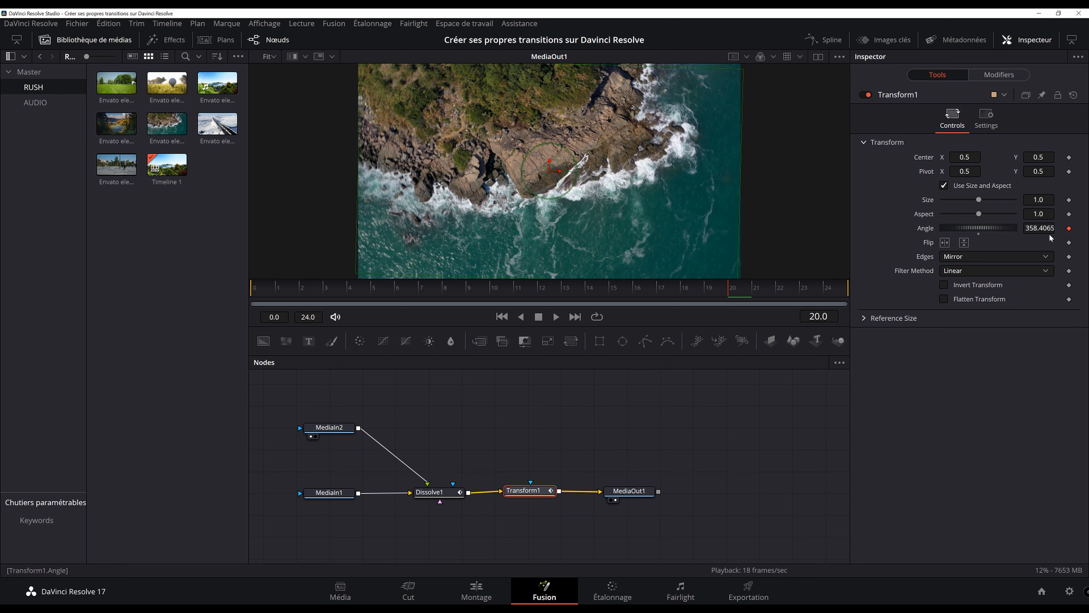
{"action": "left_click", "coordinate": [999, 75]}
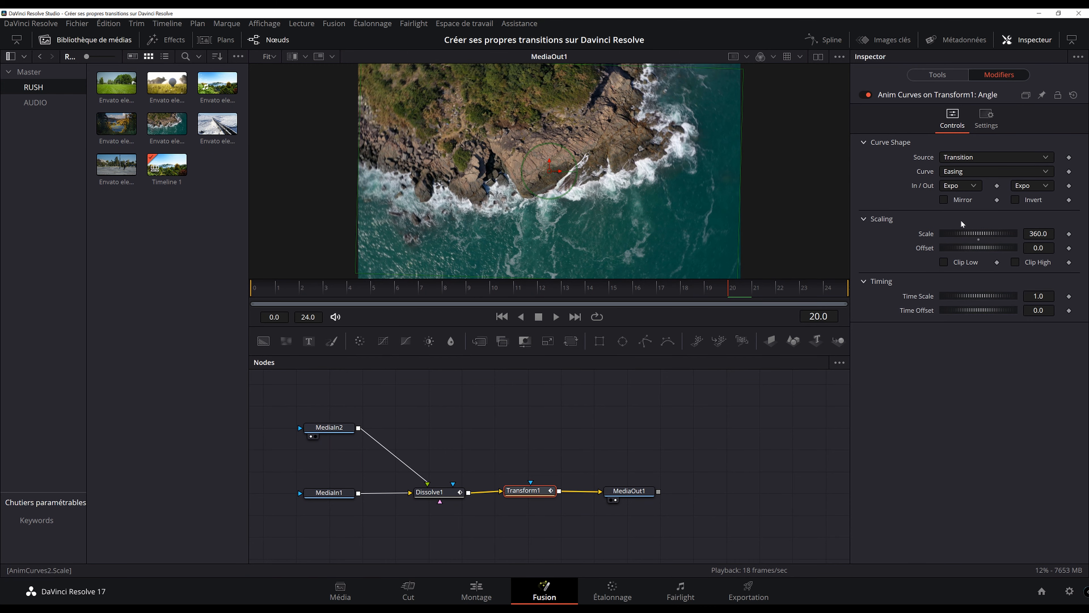
{"action": "left_click_drag", "start_coordinate": [992, 231], "coordinate": [934, 234]}
{"action": "double_click", "coordinate": [1038, 234]}
{"action": "type", "text": "-360"}
{"action": "key", "text": "Tab"}
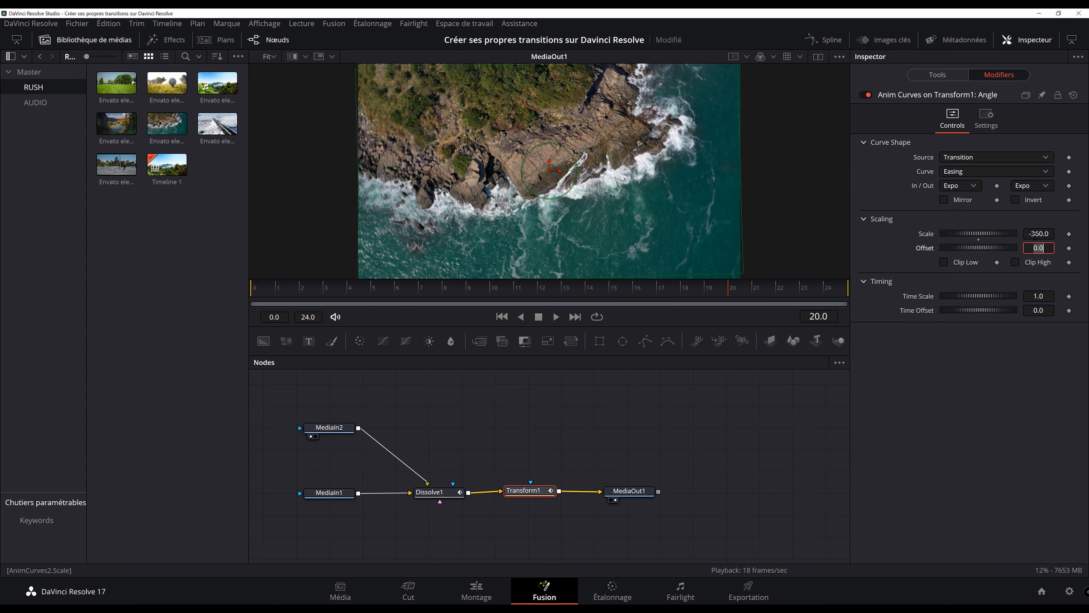
- Play the composition from the start to preview the reversed rotation, and save the project
{"action": "left_click_drag", "start_coordinate": [274, 289], "coordinate": [163, 290]}
{"action": "key", "text": "space"}
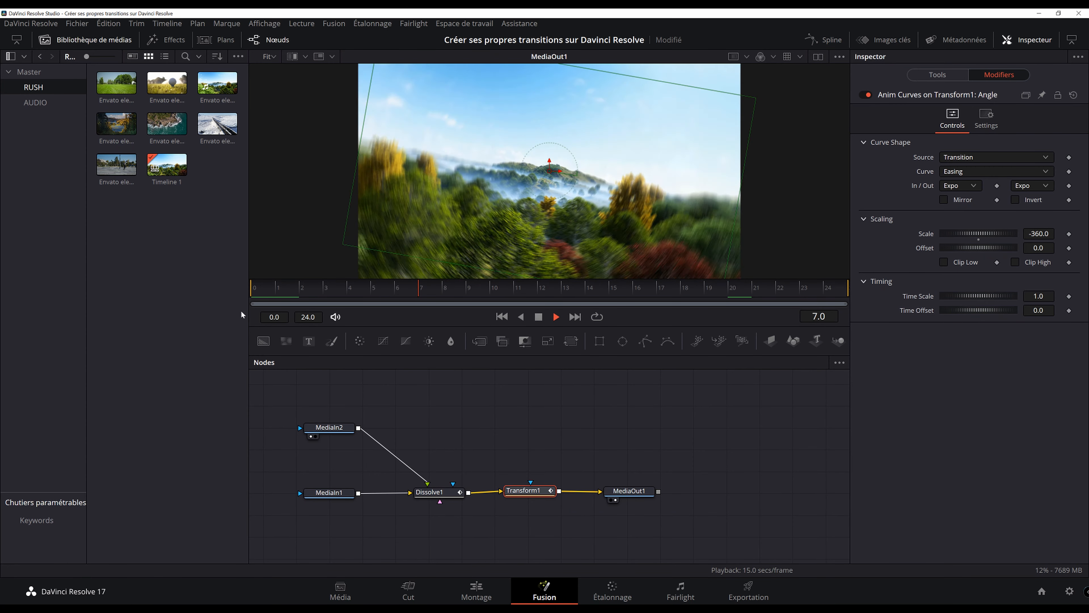
{"action": "key", "text": "space"}
{"action": "key", "text": "ctrl+s"}
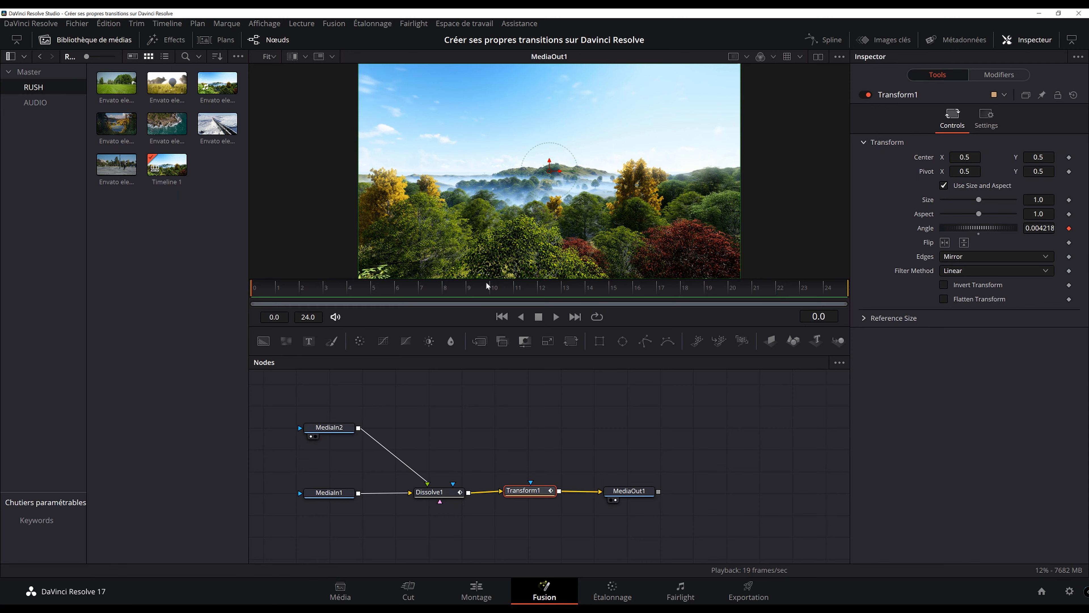
{"action": "key", "text": "space"}
{"action": "key", "text": "space"}
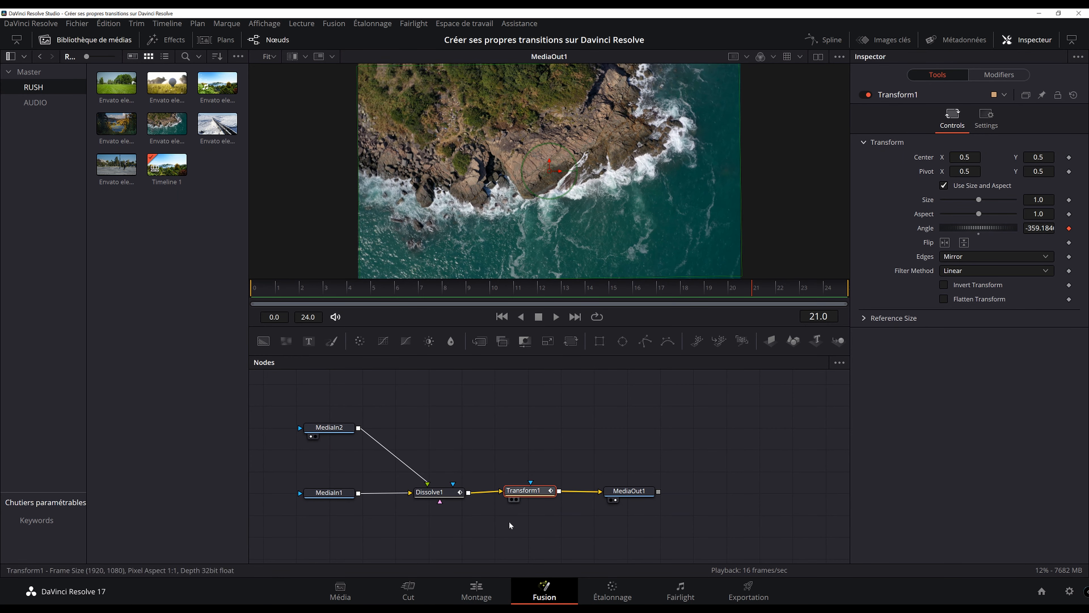
- On the edit timeline, shorten the Cross Dissolve to 0.5 seconds (13 frames) and play and step through the faster transition
{"action": "left_click", "coordinate": [477, 589]}
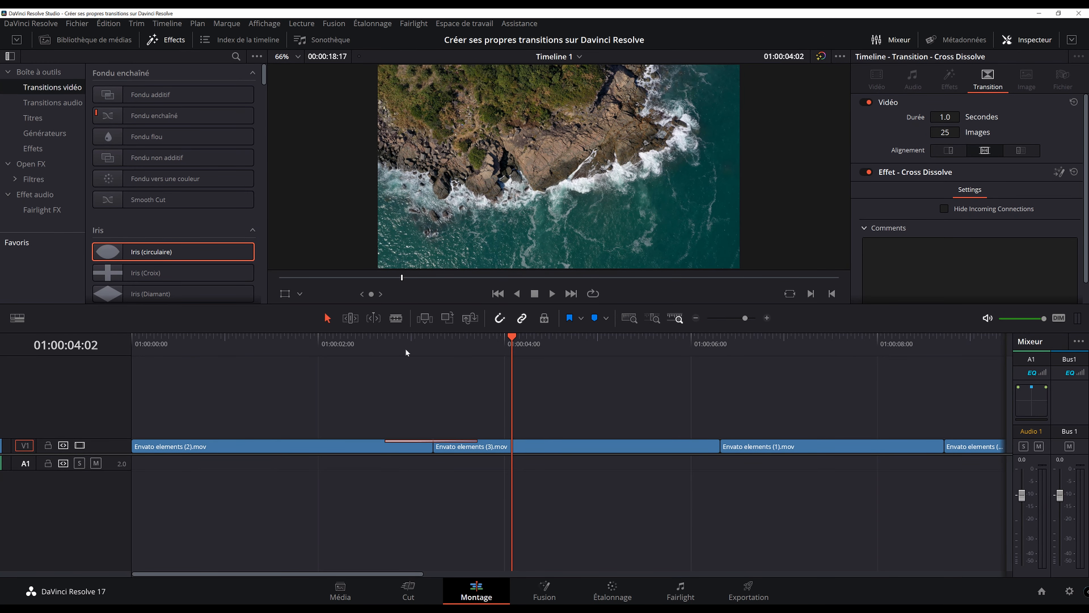
{"action": "key", "text": "Up"}
{"action": "left_click_drag", "start_coordinate": [476, 440], "coordinate": [458, 441]}
{"action": "key", "text": "space"}
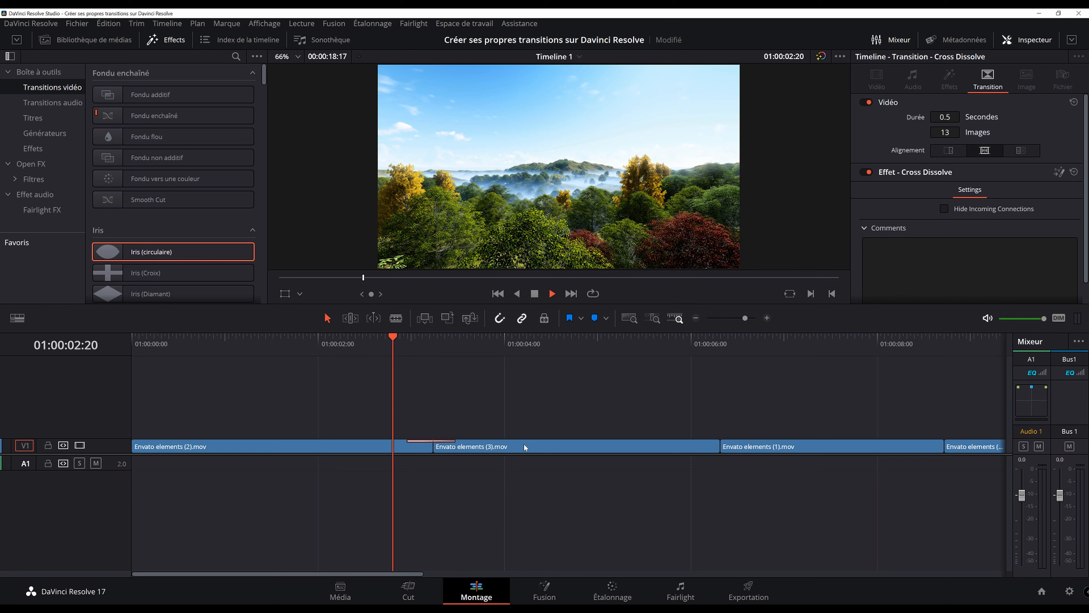
{"action": "left_click", "coordinate": [407, 343]}
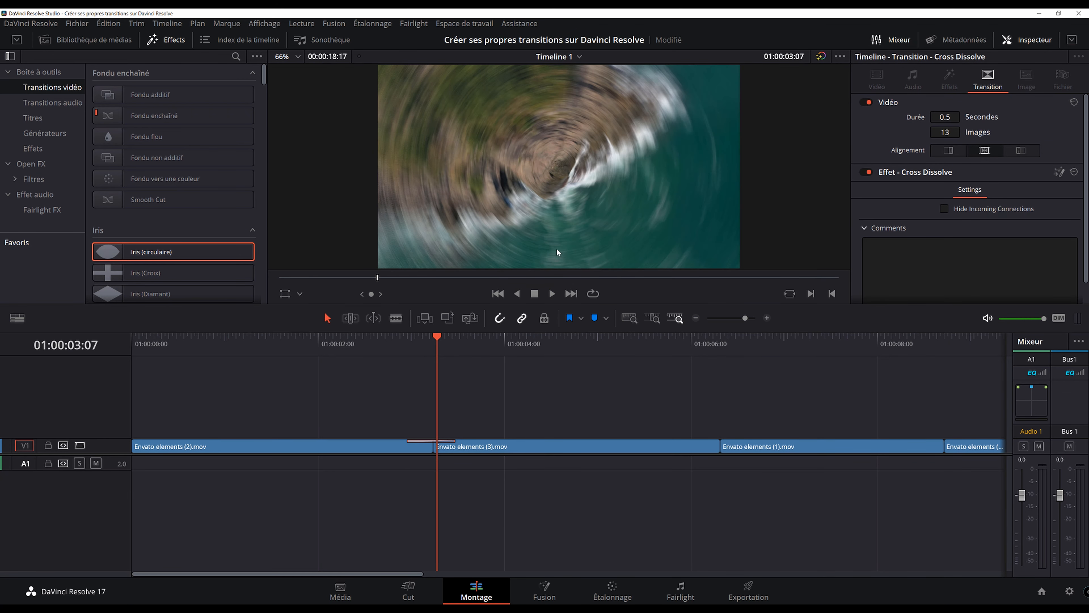
{"action": "key", "text": "Left"}
{"action": "key", "text": "Left"}
{"action": "key", "text": "Left"}
{"action": "key", "text": "Left"}
- Lengthen the Cross Dissolve back to 1.0 second (25 frames) and play it on the timeline
{"action": "left_click_drag", "start_coordinate": [456, 442], "coordinate": [544, 442]}
{"action": "left_click", "coordinate": [314, 351]}
{"action": "key", "text": "space"}
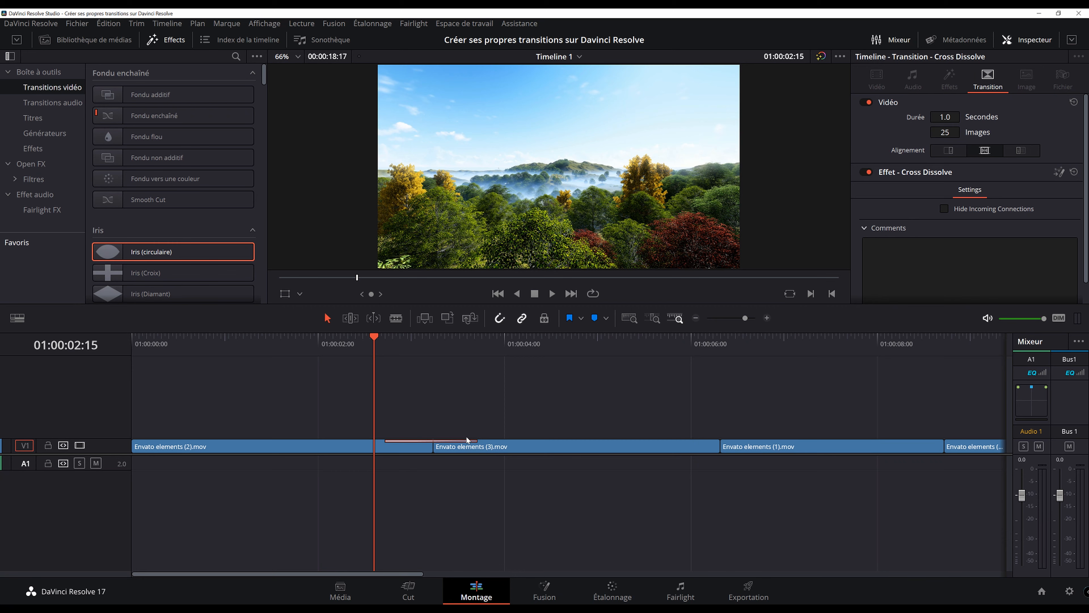
{"action": "left_click", "coordinate": [432, 341]}
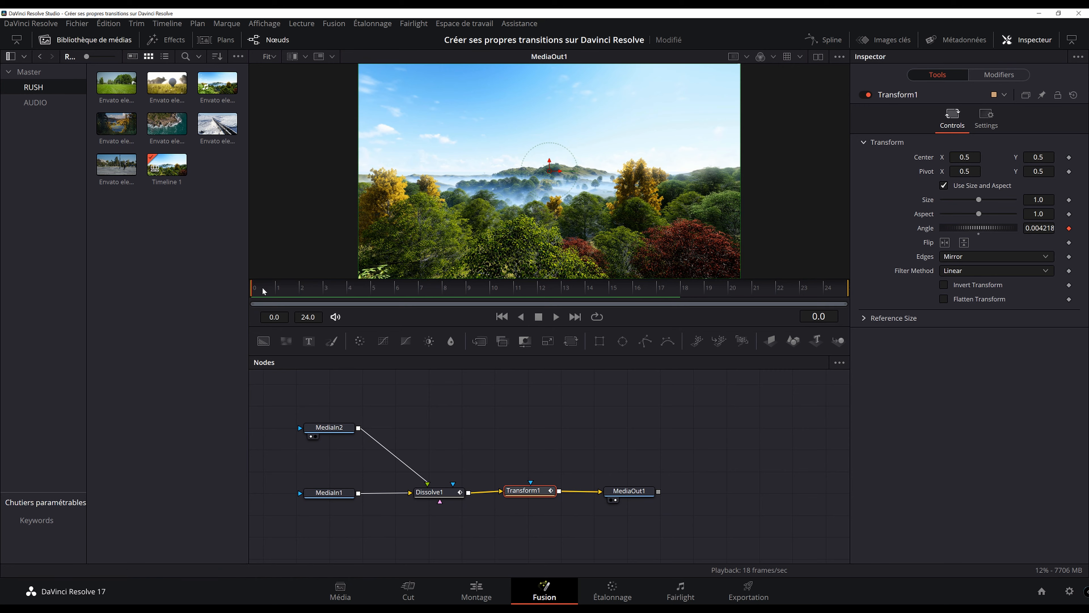
- At frame 7 in Fusion, try Transform1's Center X at 0.712 and reset it, and move its Pivot X to 0.585
{"action": "left_click_drag", "start_coordinate": [262, 286], "coordinate": [418, 287]}
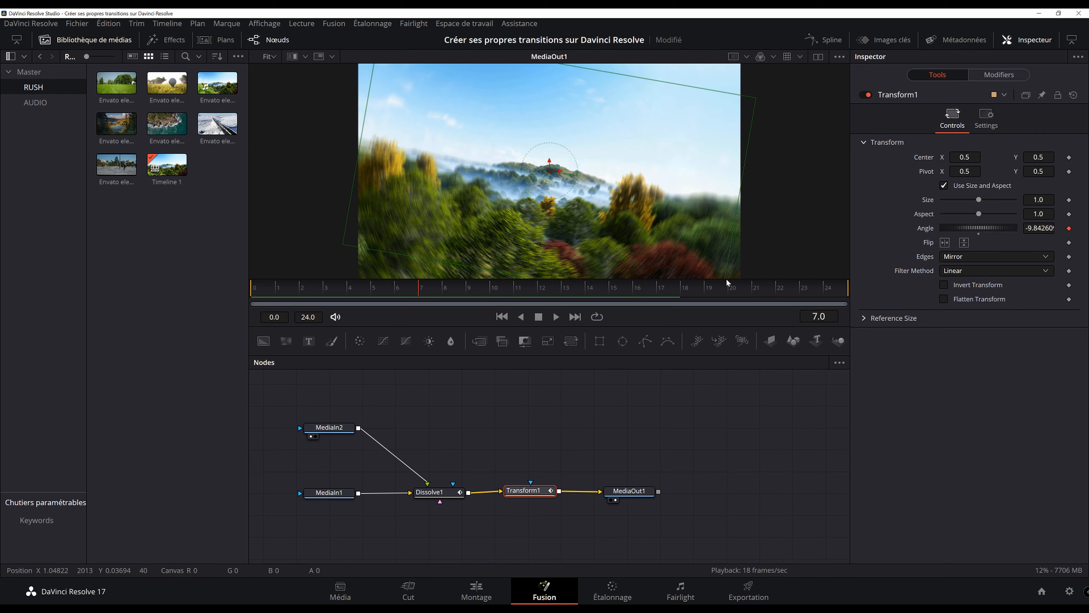
{"action": "left_click_drag", "start_coordinate": [897, 159], "coordinate": [915, 160]}
{"action": "double_click", "coordinate": [921, 156]}
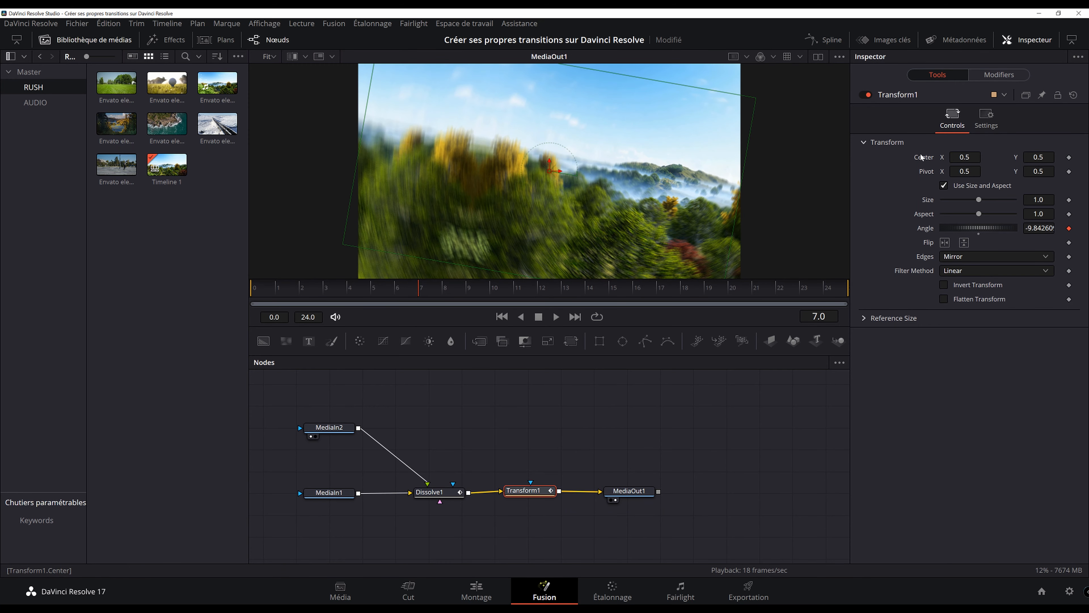
{"action": "left_click_drag", "start_coordinate": [959, 156], "coordinate": [971, 158]}
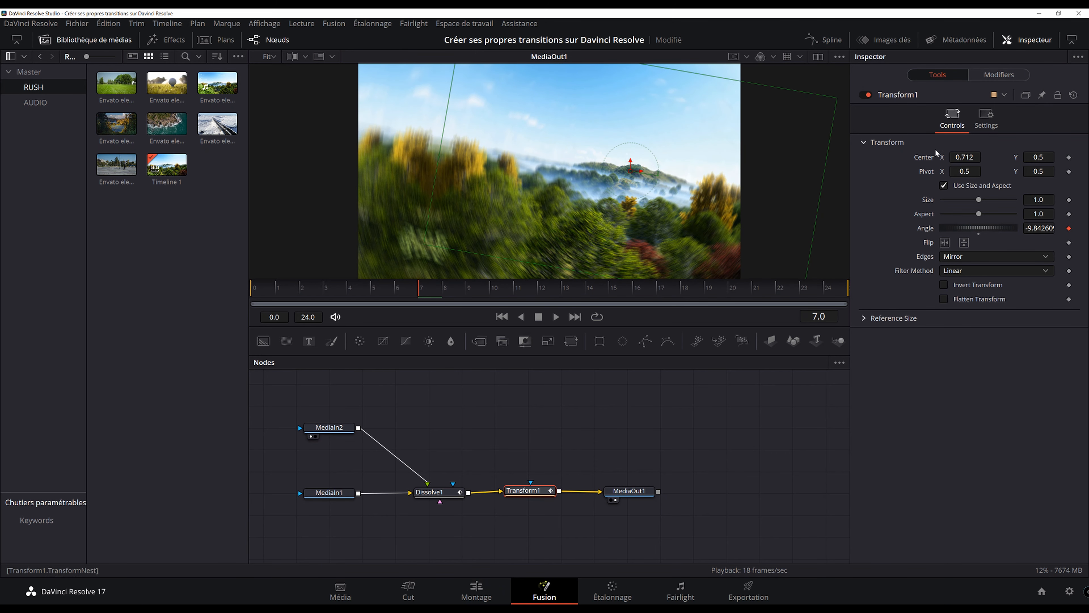
{"action": "double_click", "coordinate": [926, 156]}
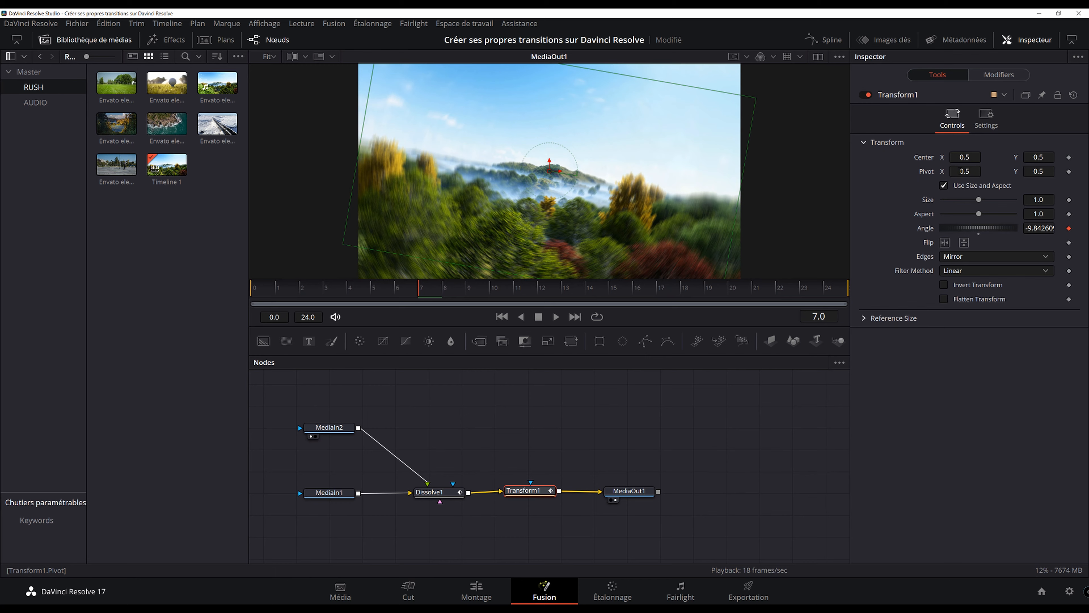
{"action": "left_click_drag", "start_coordinate": [964, 171], "coordinate": [970, 172]}
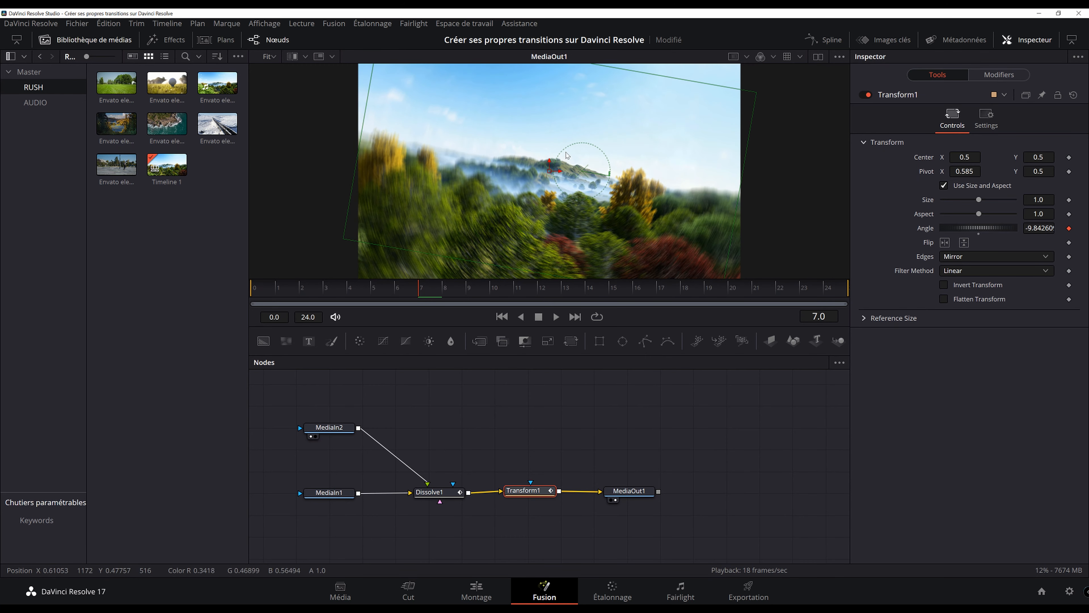
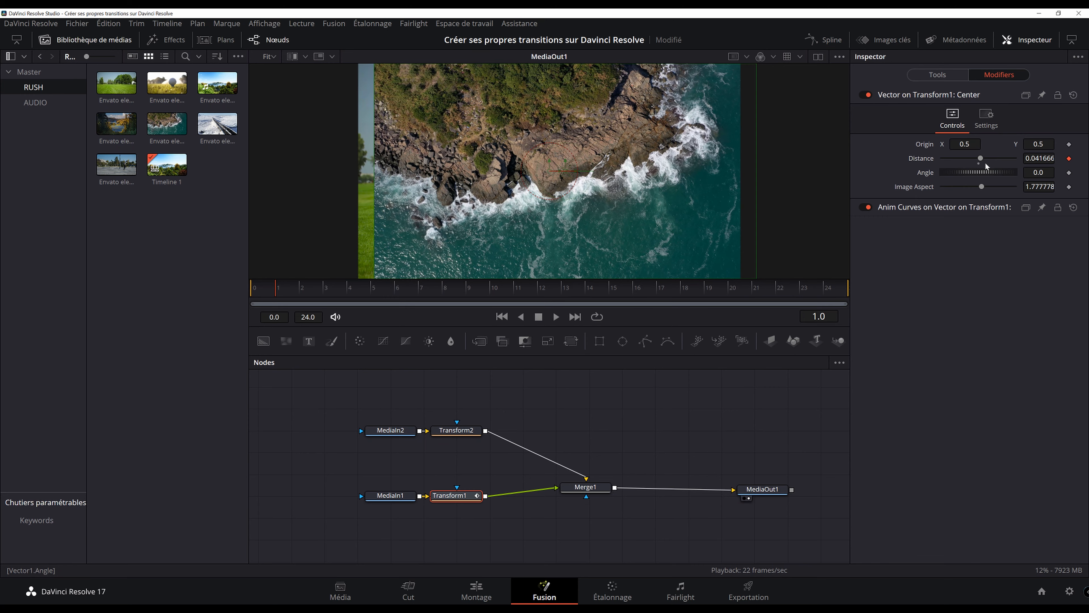
- Compare Transform1's Center X at the first and last frames of the slide composition and scrub through its movement
{"action": "key", "text": "End"}
{"action": "left_click", "coordinate": [963, 75]}
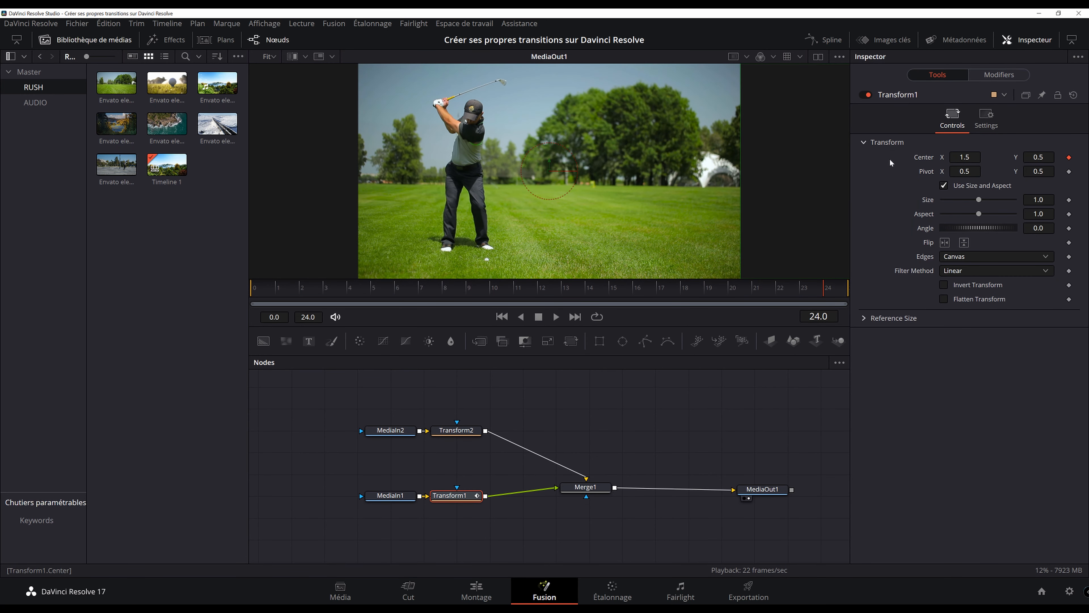
{"action": "key", "text": "Home"}
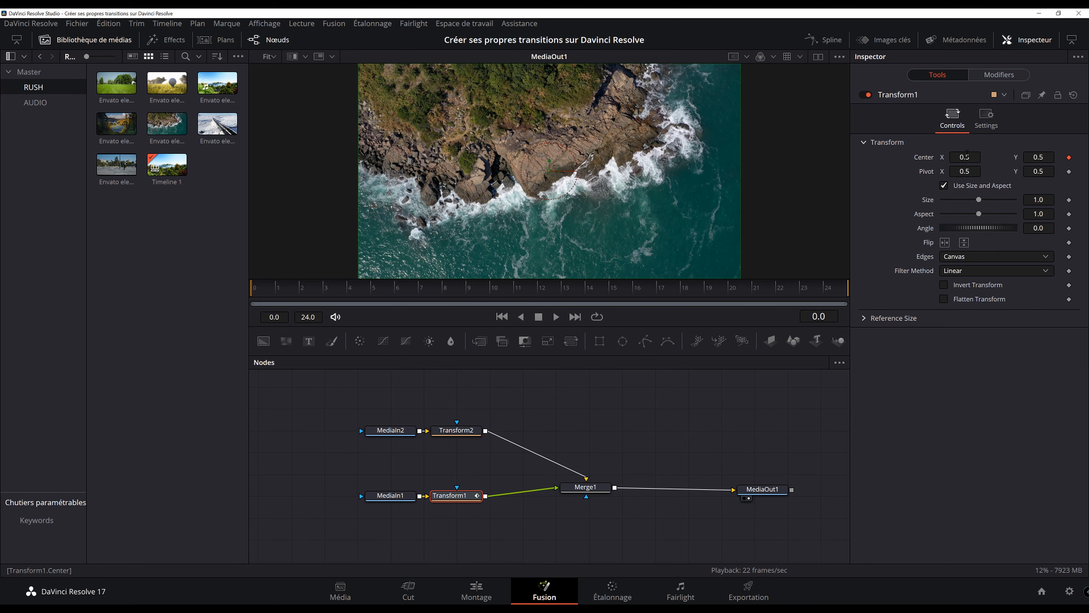
{"action": "key", "text": "End"}
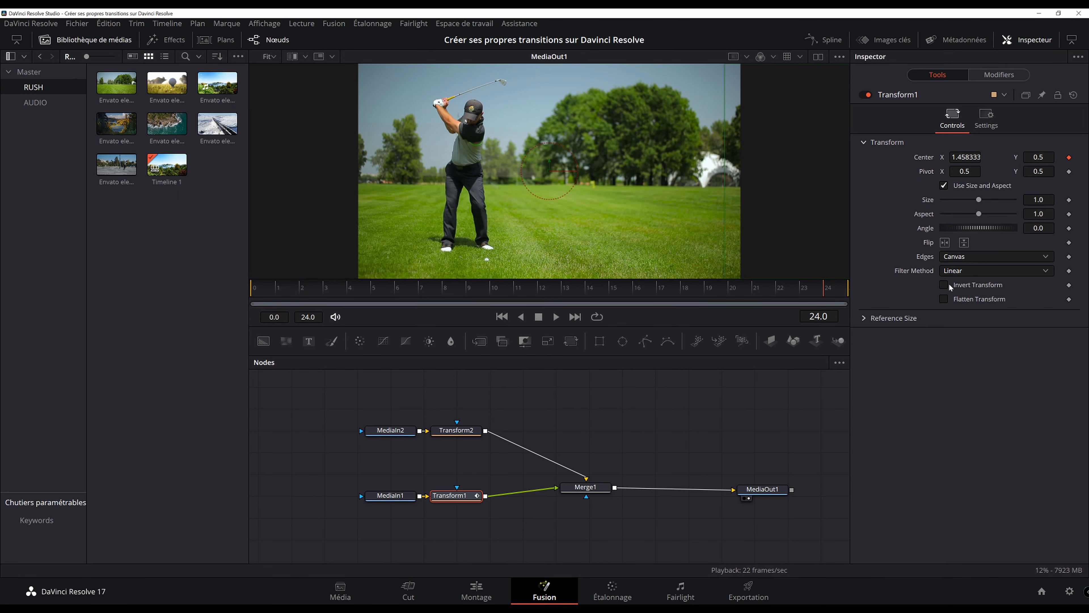
{"action": "key", "text": "Right"}
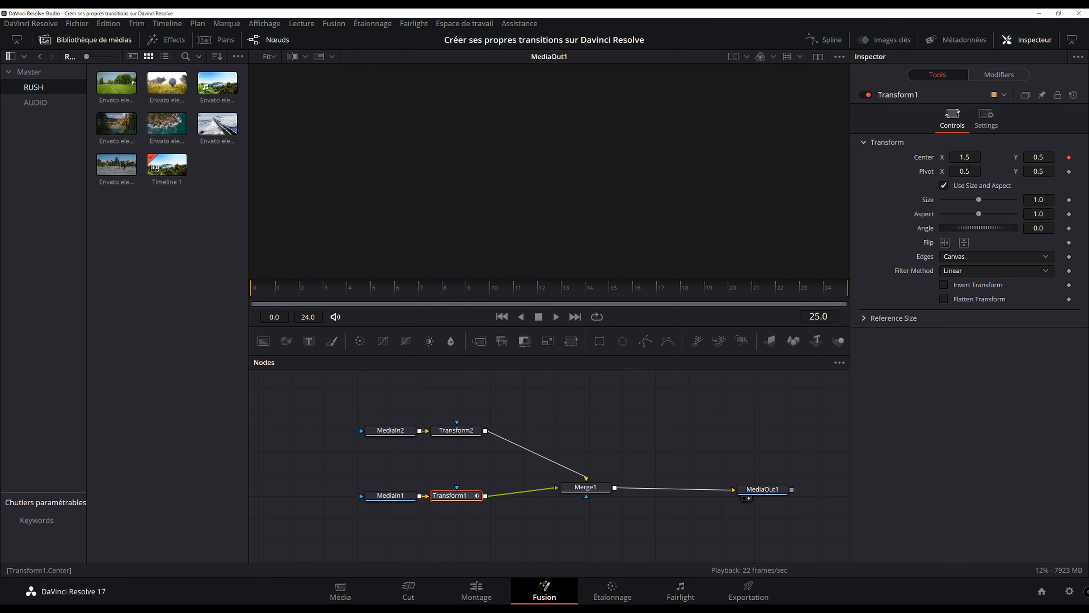
{"action": "left_click_drag", "start_coordinate": [301, 292], "coordinate": [866, 295]}
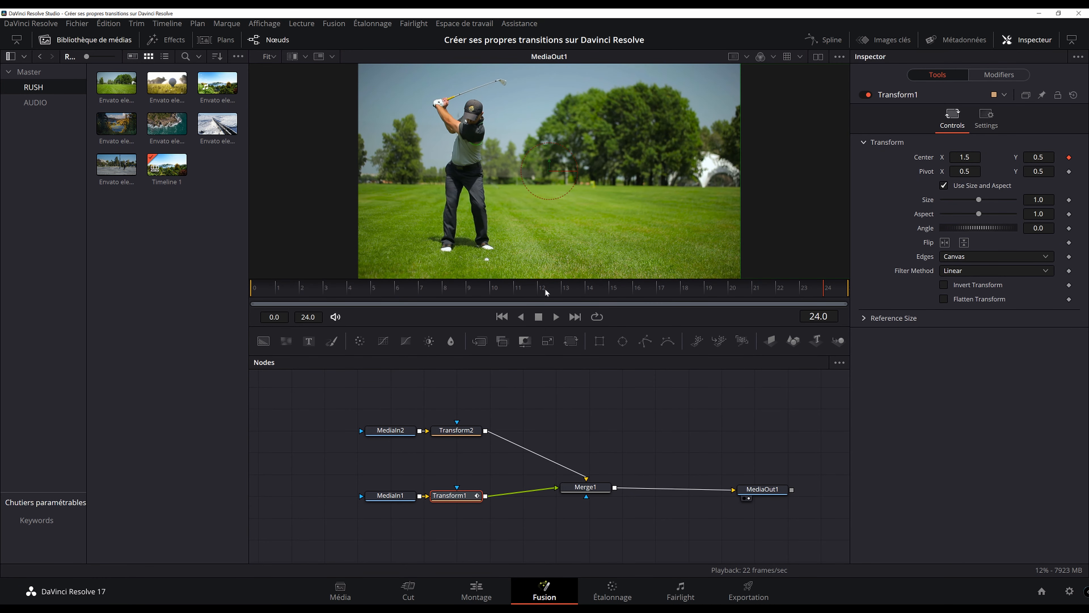
{"action": "left_click", "coordinate": [502, 317]}
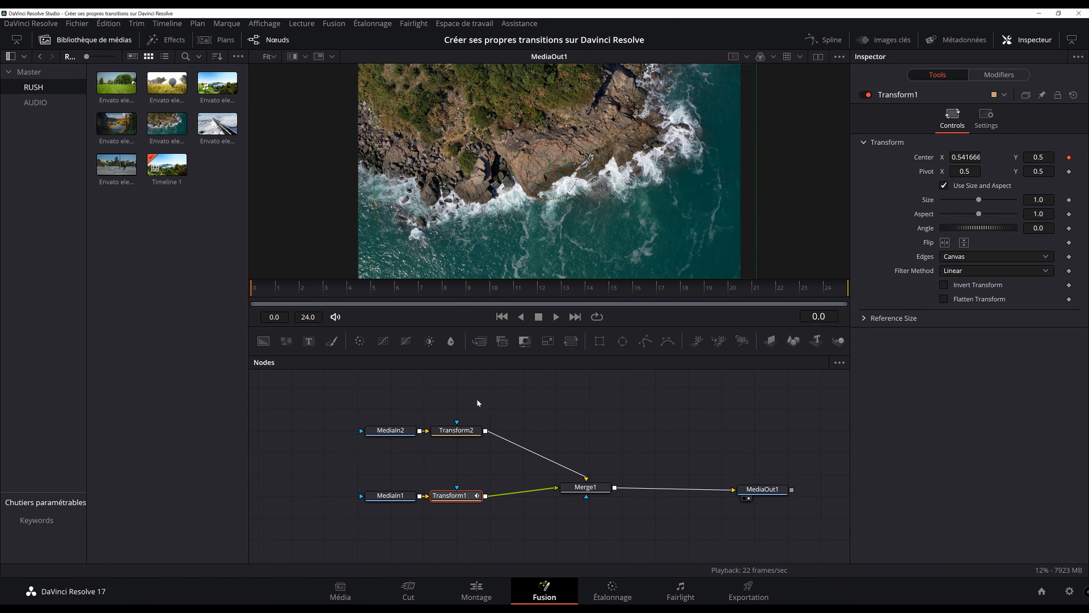
- Play the slide transition in the Fusion composition several times from the first frame to examine its linear movement
{"action": "key", "text": "space"}
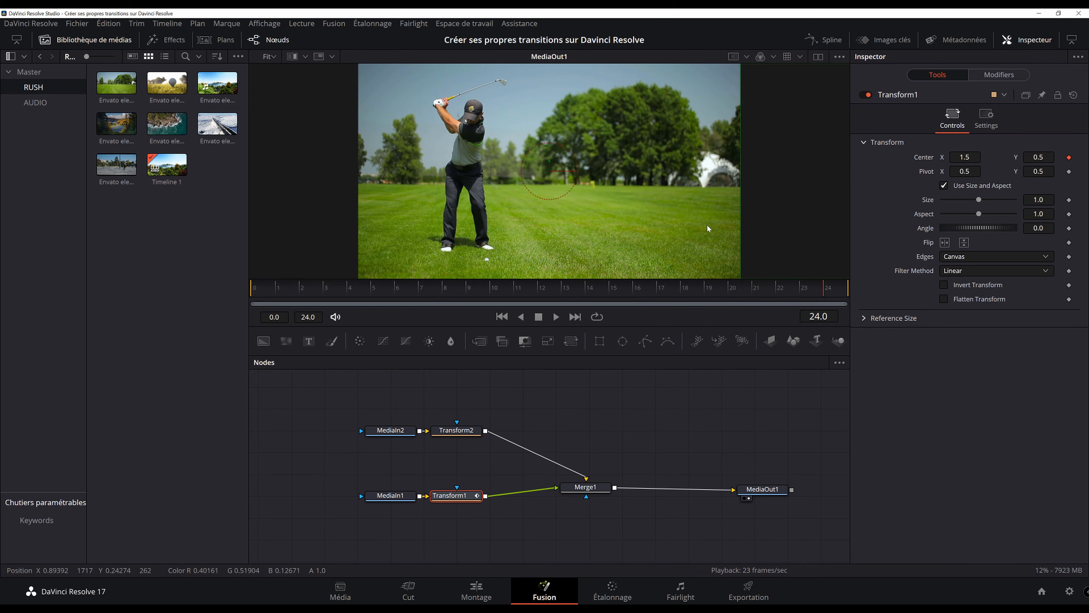
{"action": "key", "text": "space"}
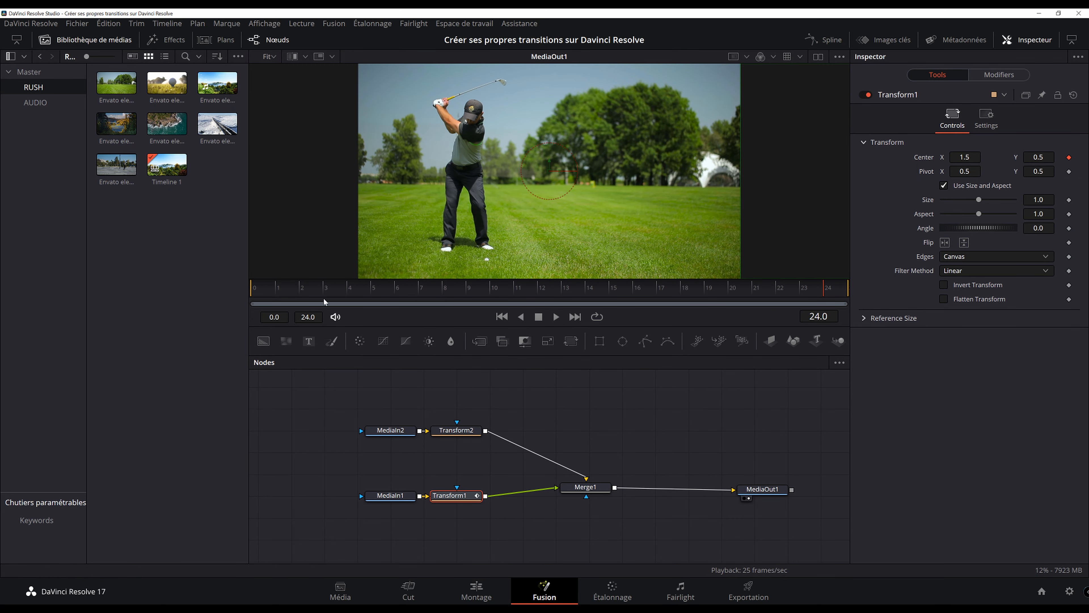
{"action": "key", "text": "space"}
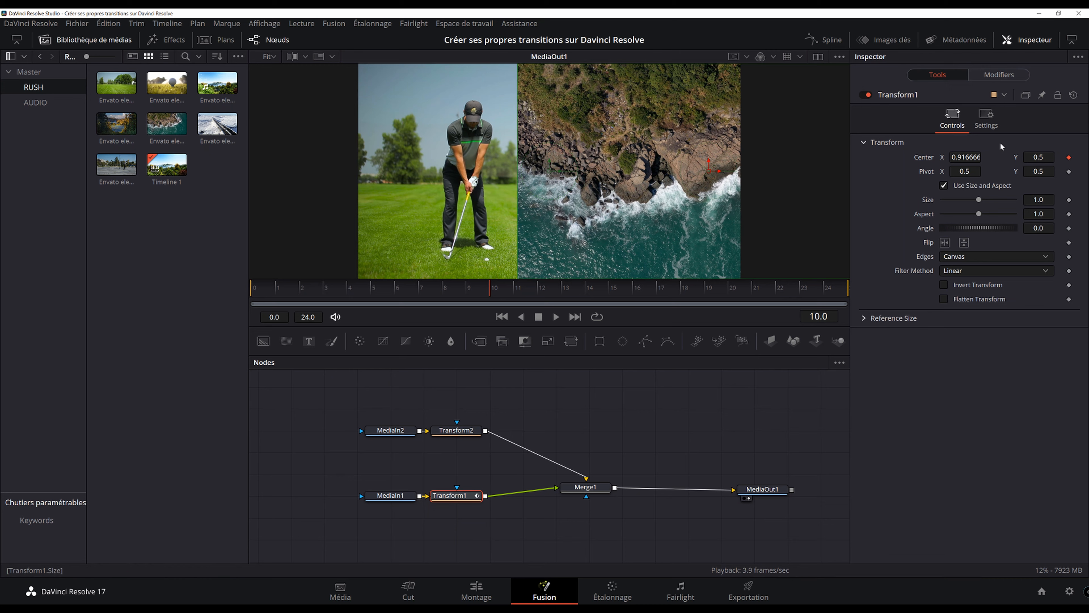
- Set the Anim Curves modifier on Transform1's Center to an Easing curve with Expo for both In and Out
{"action": "left_click", "coordinate": [999, 75]}
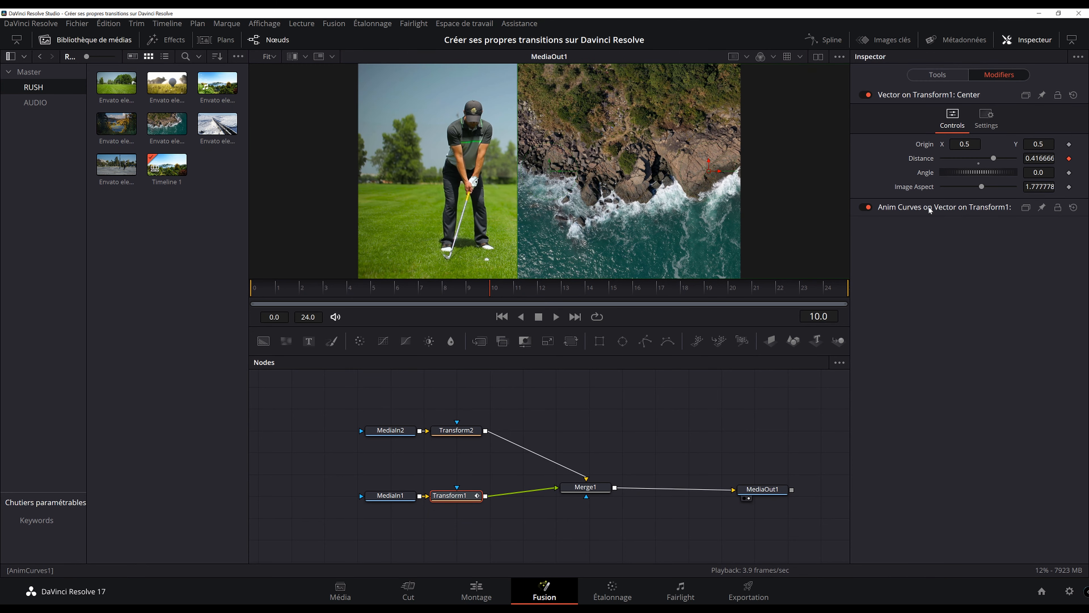
{"action": "left_click", "coordinate": [940, 207]}
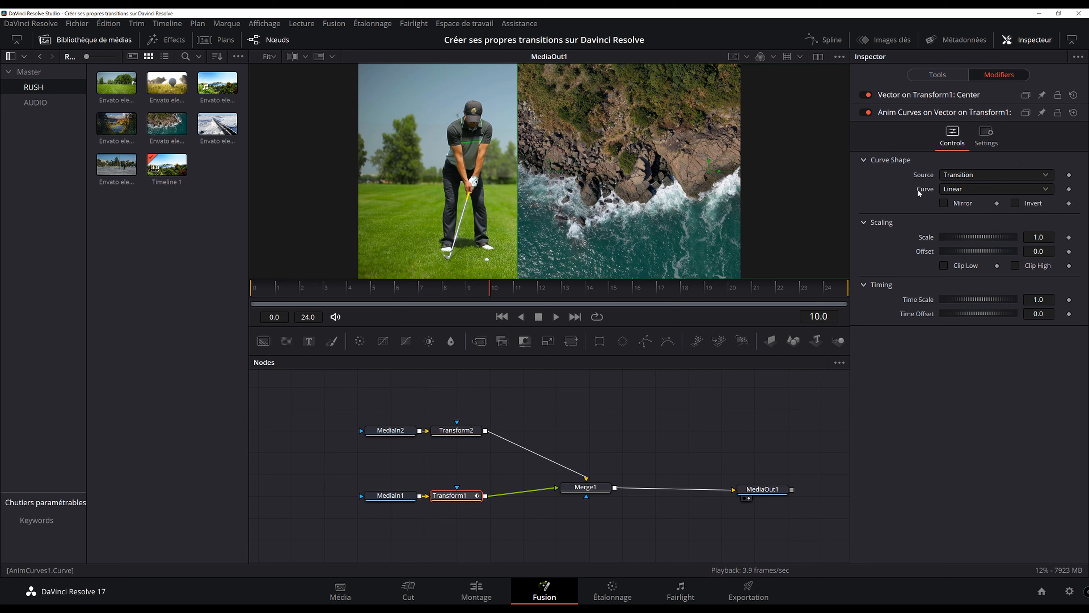
{"action": "left_click", "coordinate": [970, 189]}
{"action": "left_click", "coordinate": [964, 207]}
{"action": "left_click", "coordinate": [963, 203]}
{"action": "left_click", "coordinate": [966, 292]}
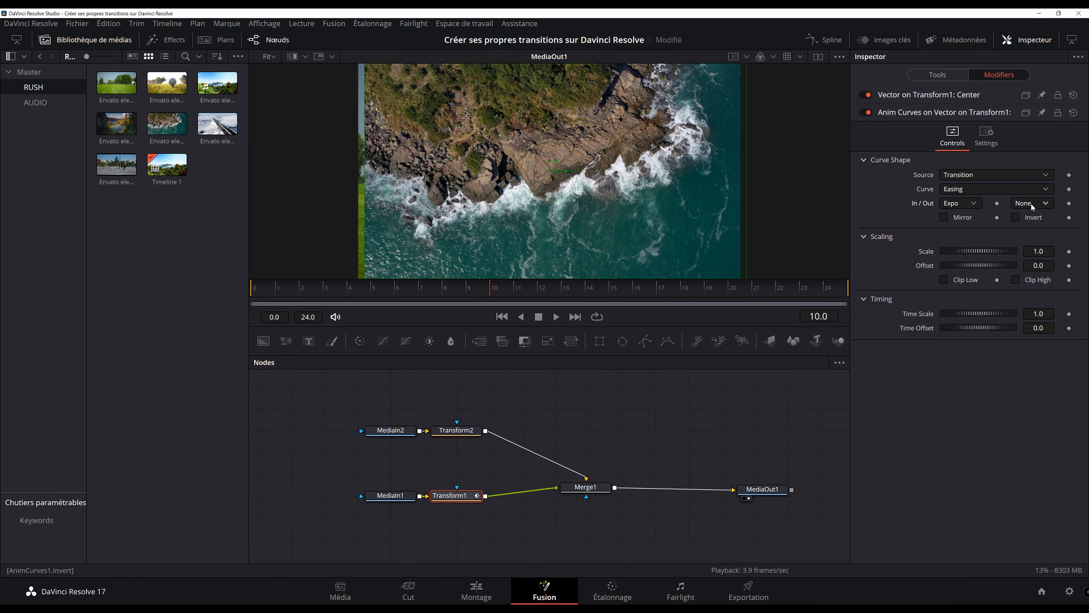
{"action": "left_click", "coordinate": [1019, 205]}
{"action": "left_click", "coordinate": [1024, 292]}
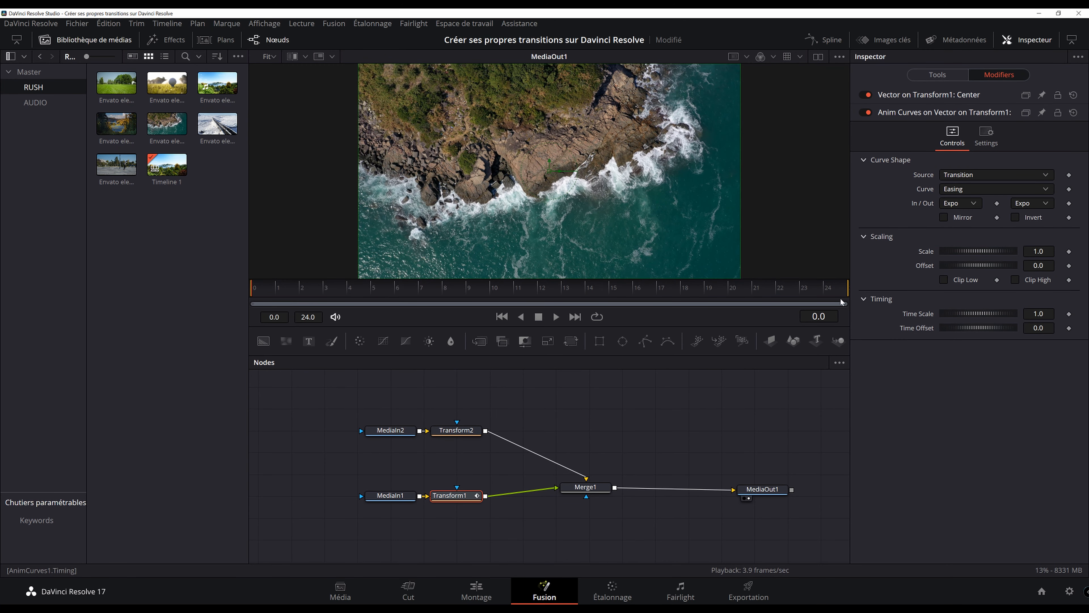
- Play and scrub through the slide transition repeatedly to examine Transform1's Expo easing
{"action": "key", "text": "space"}
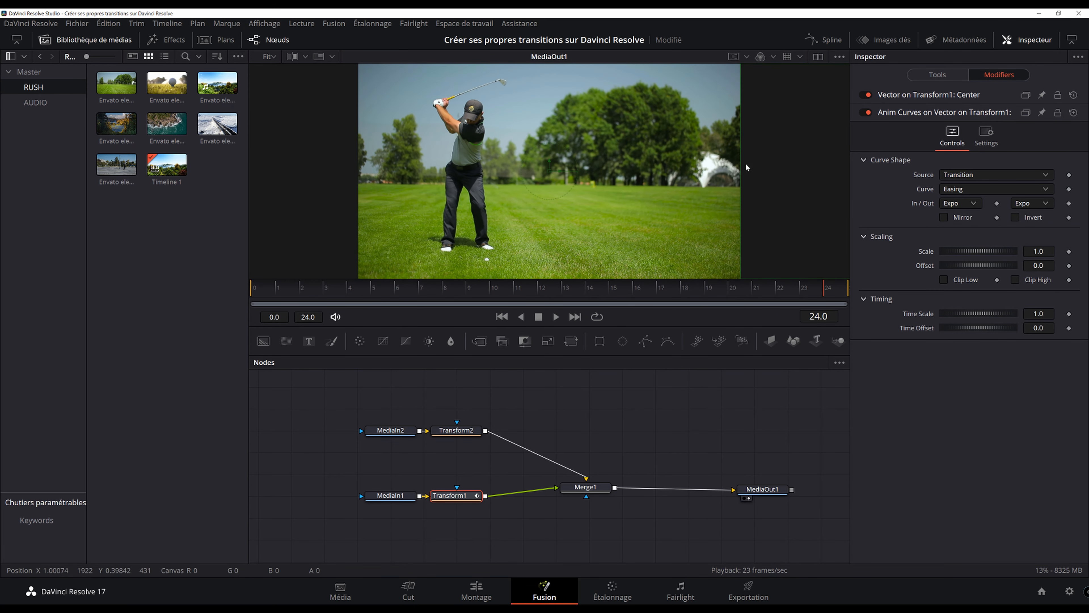
{"action": "left_click_drag", "start_coordinate": [279, 289], "coordinate": [237, 296]}
{"action": "key", "text": "space"}
{"action": "left_click_drag", "start_coordinate": [351, 295], "coordinate": [202, 296]}
{"action": "key", "text": "space"}
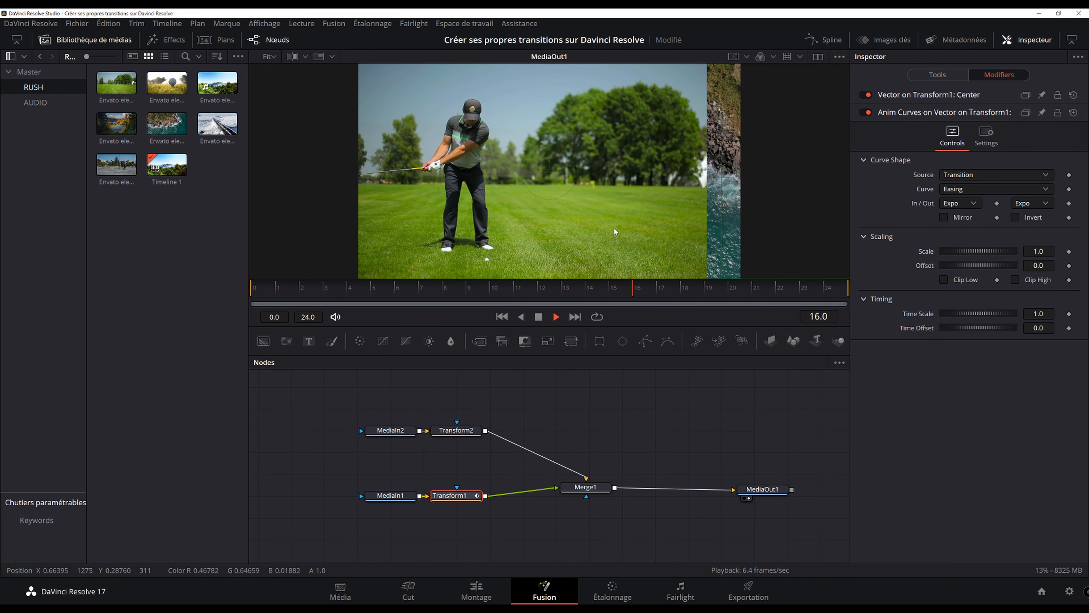
{"action": "key", "text": "space"}
{"action": "left_click", "coordinate": [416, 286]}
{"action": "left_click_drag", "start_coordinate": [441, 288], "coordinate": [546, 290]}
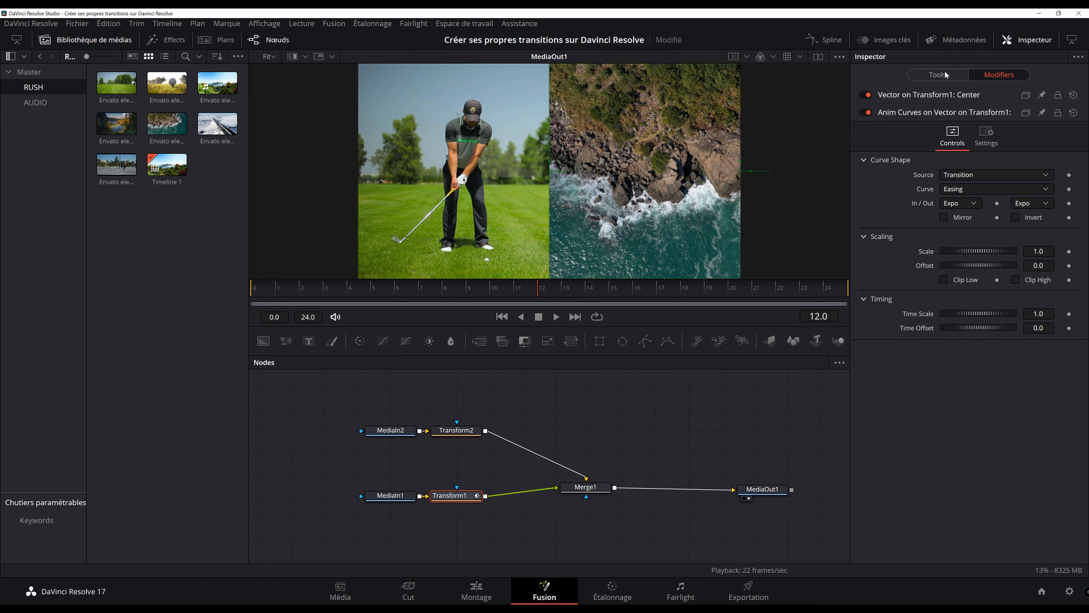
- Save the project and enable Motion Blur on Transform1 with Quality 10
{"action": "key", "text": "ctrl+s"}
{"action": "left_click", "coordinate": [936, 75]}
{"action": "left_click", "coordinate": [987, 116]}
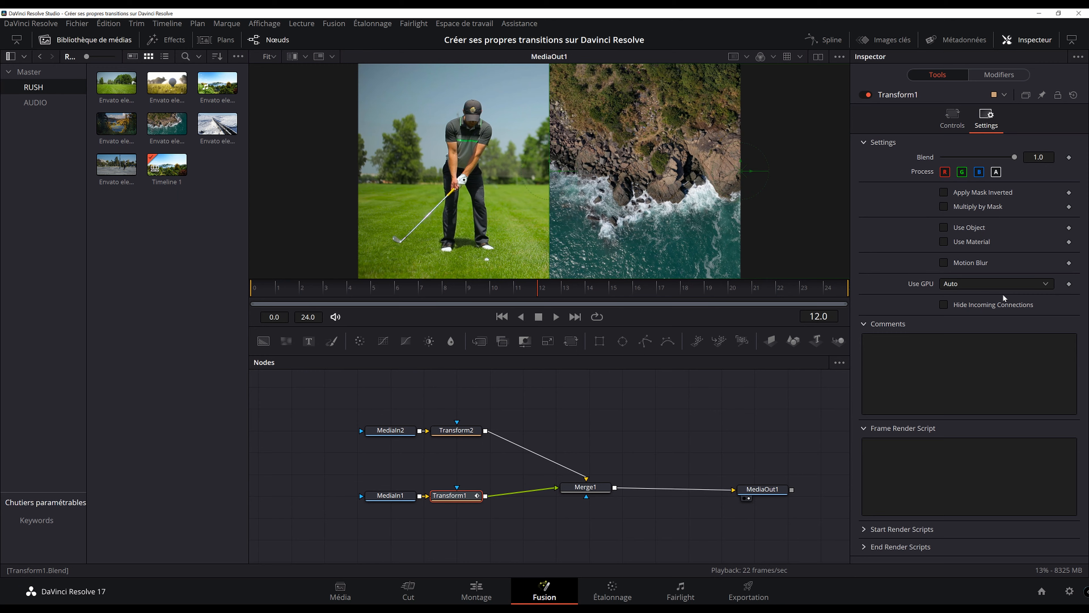
{"action": "left_click", "coordinate": [944, 262]}
{"action": "left_click_drag", "start_coordinate": [959, 277], "coordinate": [1016, 280]}
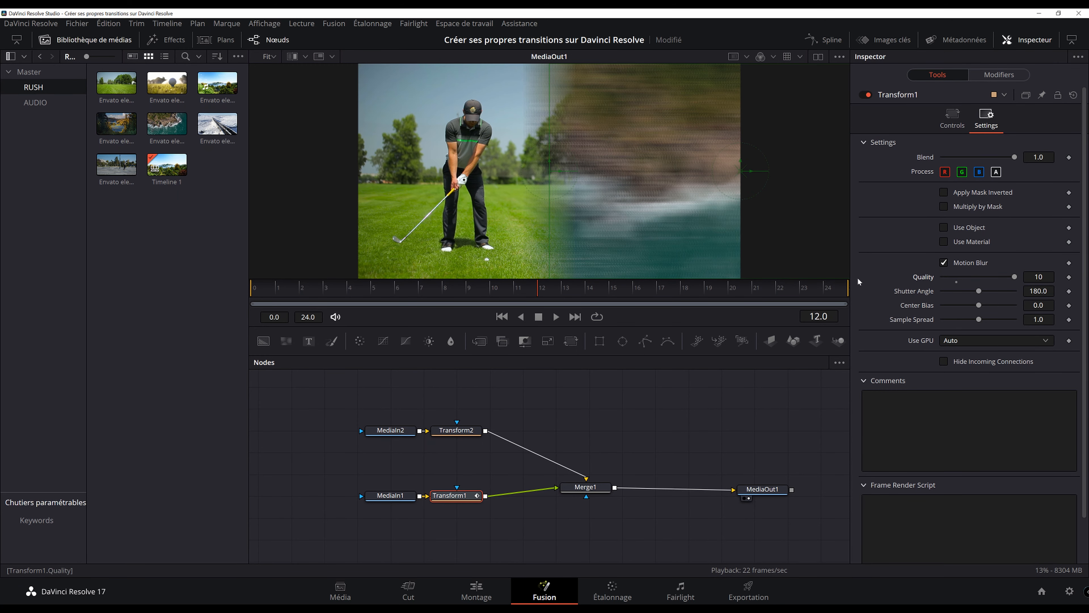
- Play the composition from the first frame and scrub through it to check Transform1's motion blur
{"action": "left_click", "coordinate": [302, 291]}
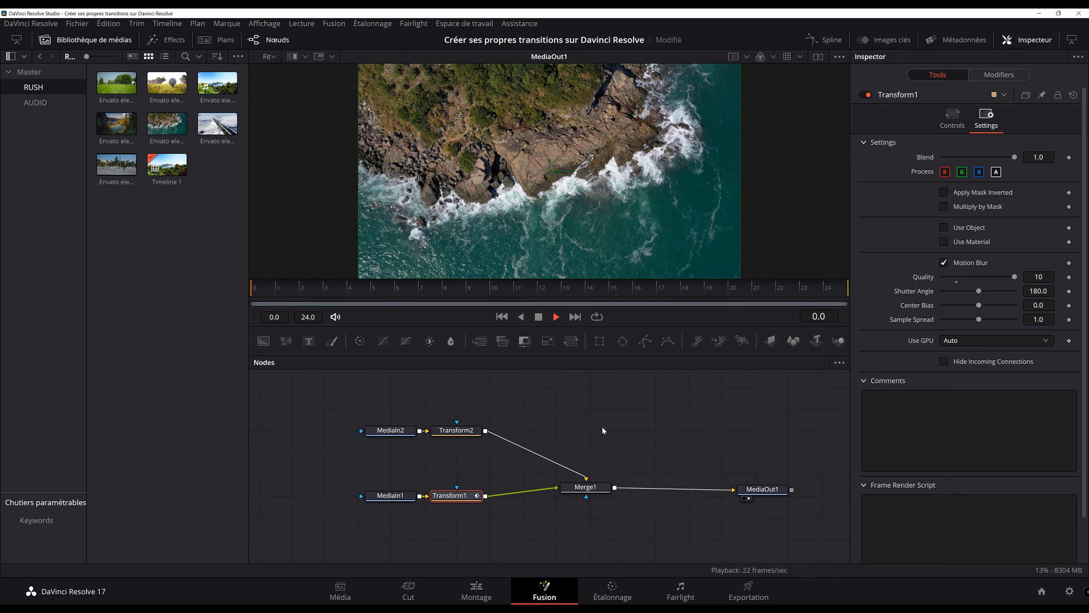
{"action": "key", "text": "space"}
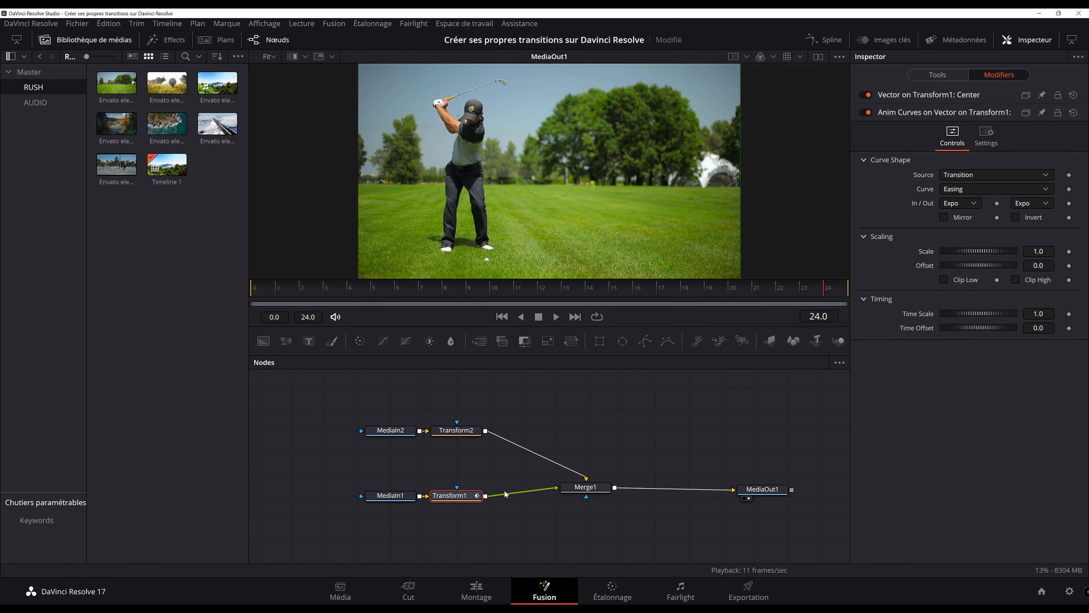
{"action": "key", "text": "space"}
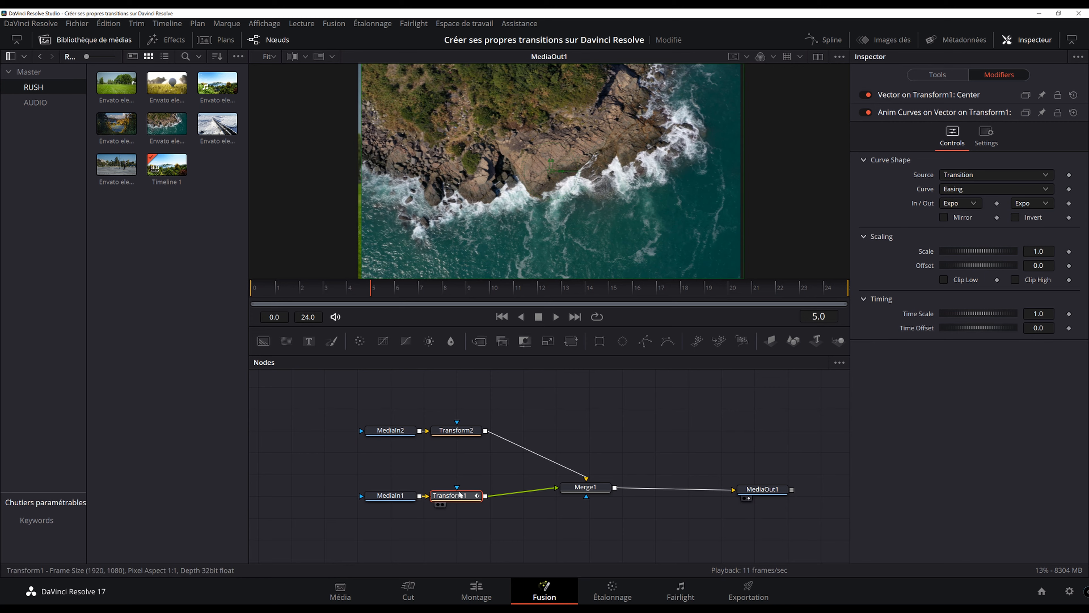
{"action": "left_click_drag", "start_coordinate": [307, 297], "coordinate": [458, 295]}
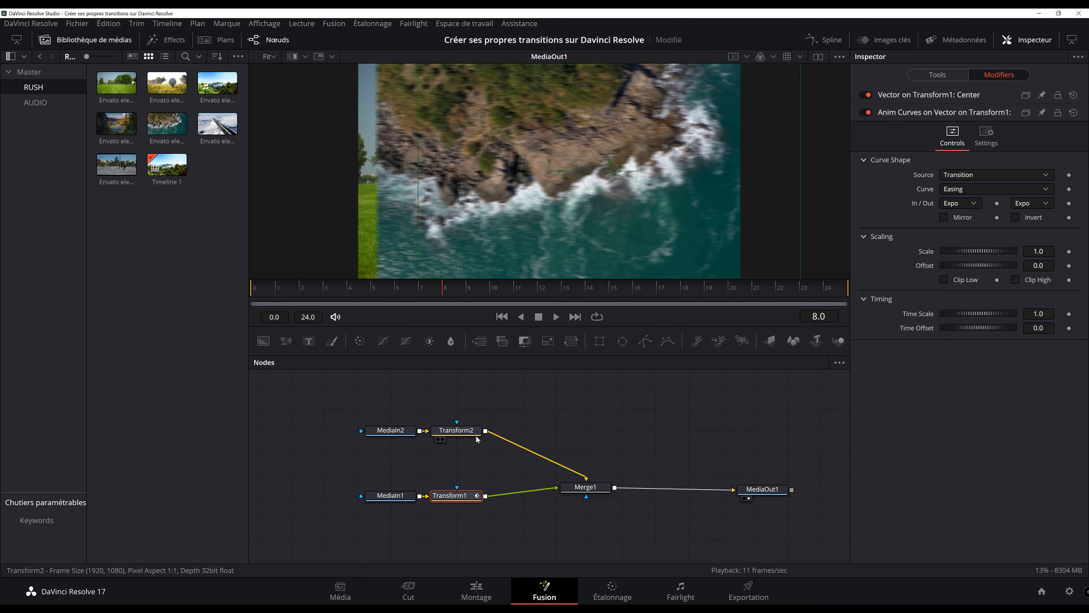
- Modify Transform2's Center with a Vector Result and drive the vector's Distance with Anim Curves
{"action": "left_click", "coordinate": [459, 432]}
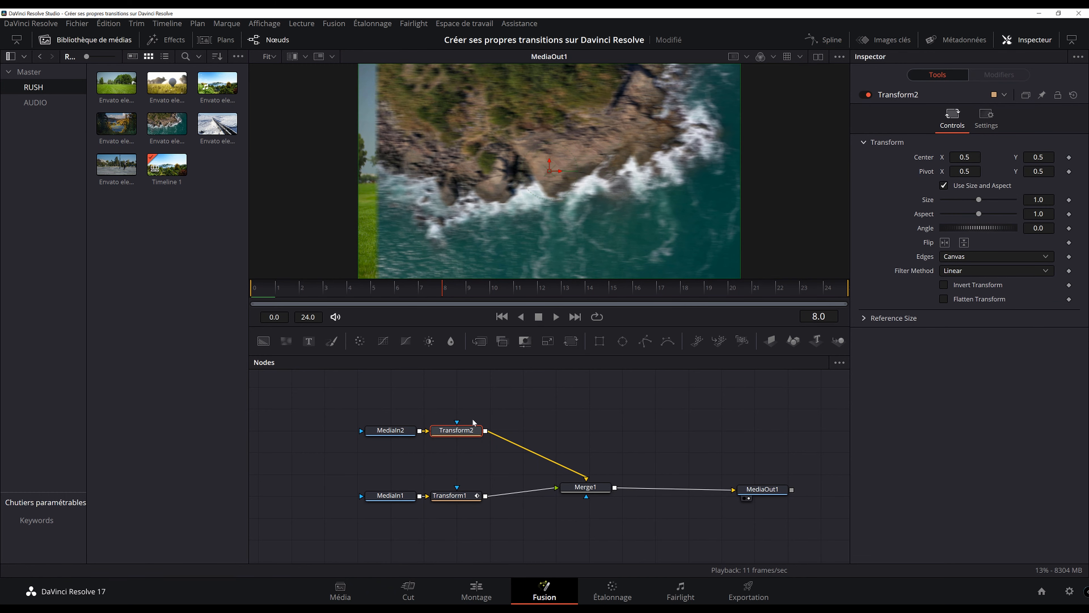
{"action": "right_click", "coordinate": [926, 158]}
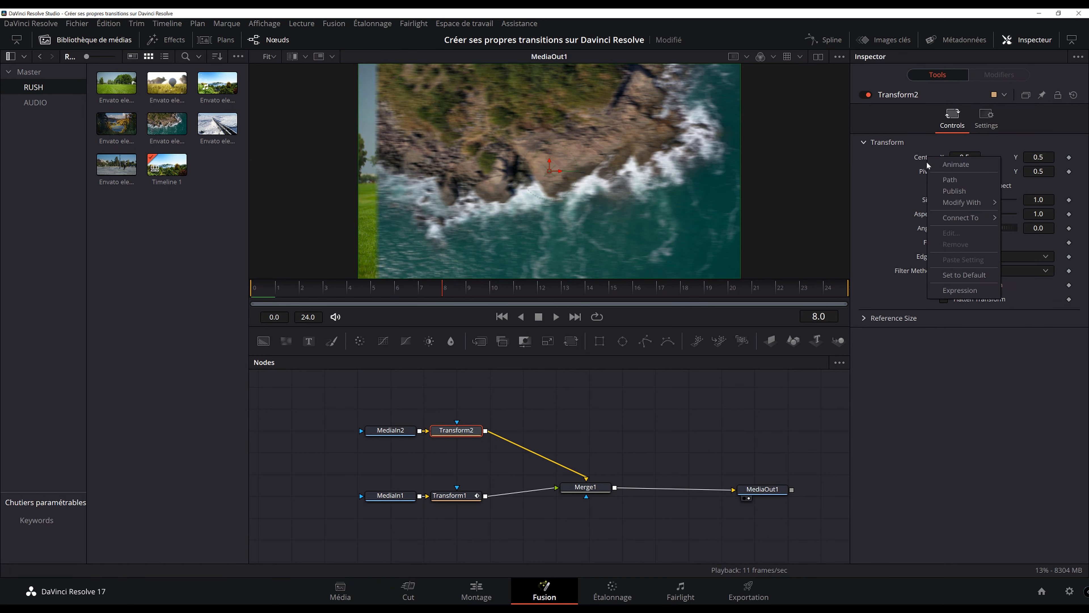
{"action": "mouse_move", "coordinate": [955, 203]}
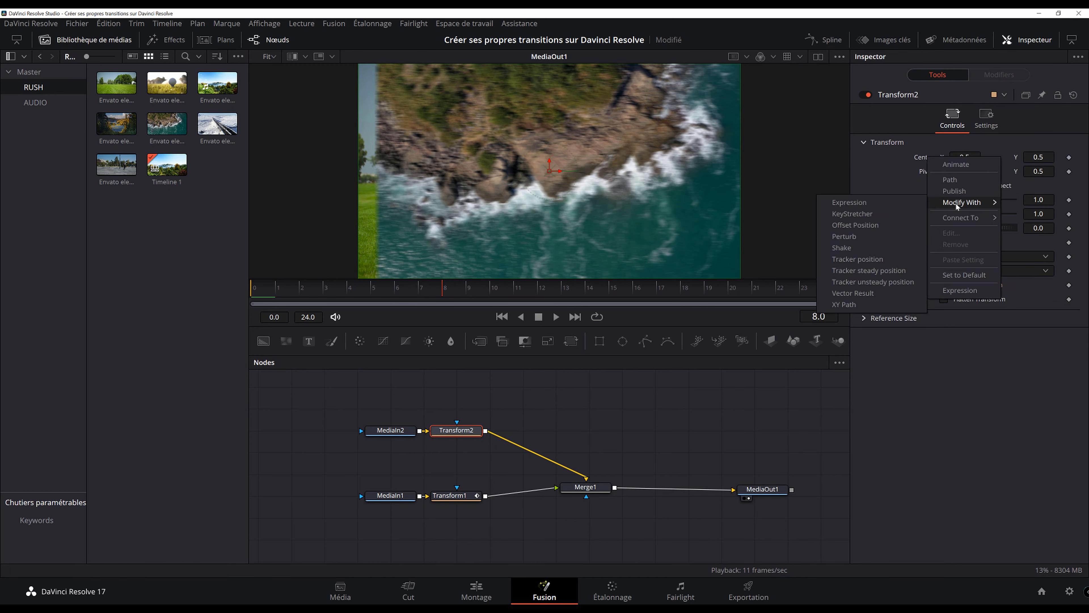
{"action": "left_click", "coordinate": [852, 293]}
{"action": "right_click", "coordinate": [918, 162]}
{"action": "mouse_move", "coordinate": [939, 204]}
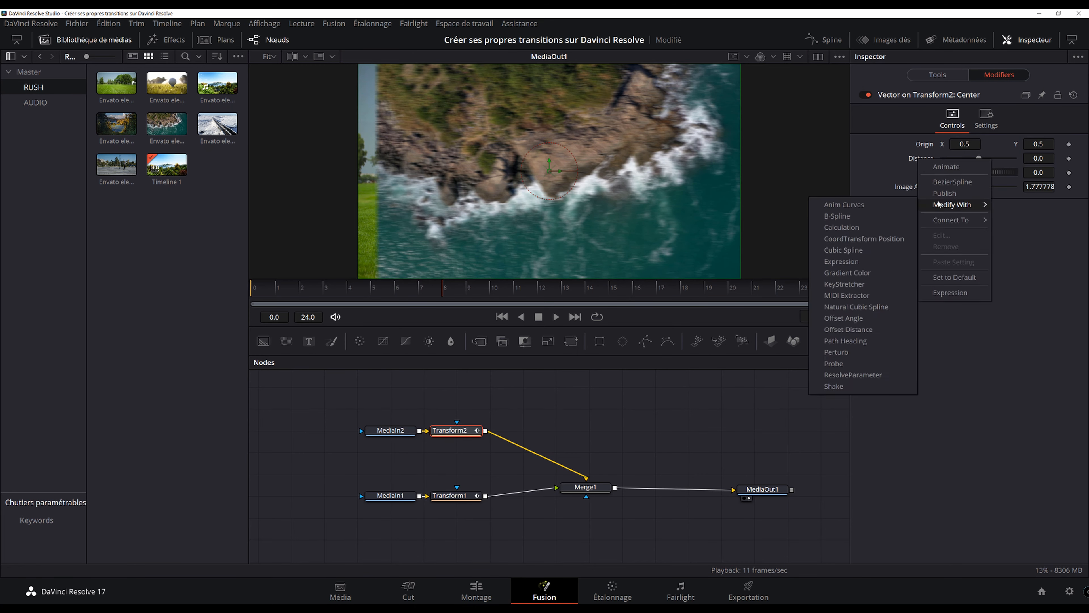
{"action": "left_click", "coordinate": [868, 205]}
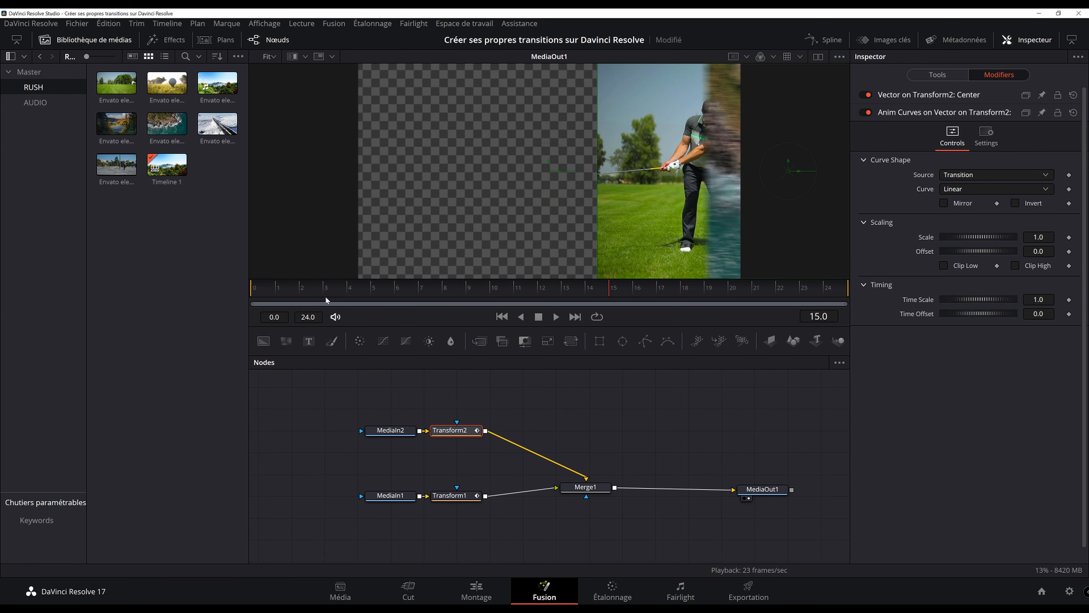
- Play and scrub through the composition to compare Transform2's movement with Transform1's
{"action": "left_click", "coordinate": [265, 291]}
{"action": "key", "text": "space"}
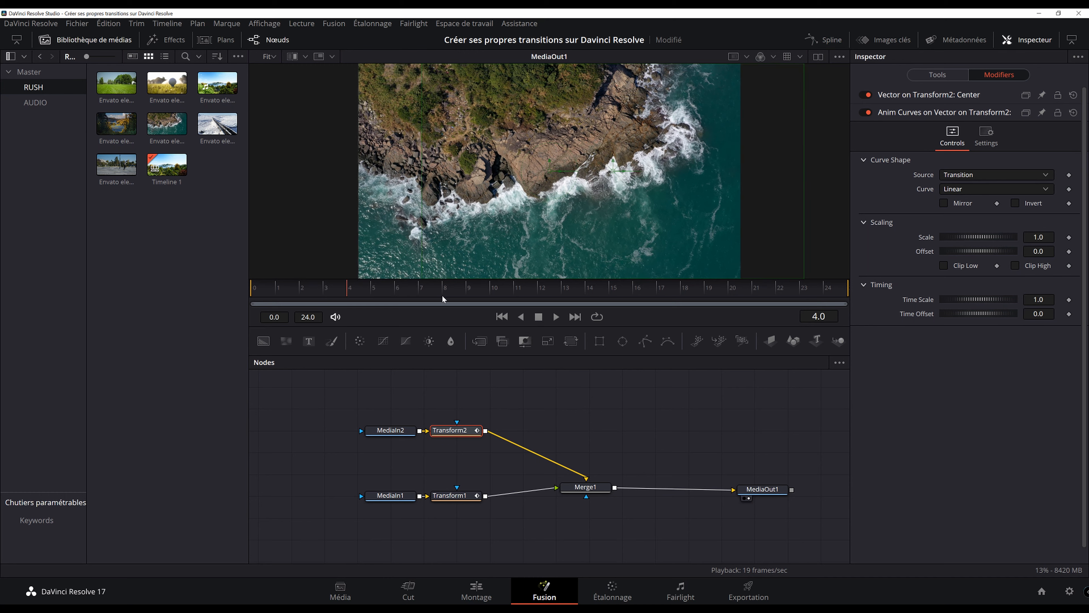
{"action": "left_click_drag", "start_coordinate": [599, 301], "coordinate": [254, 310]}
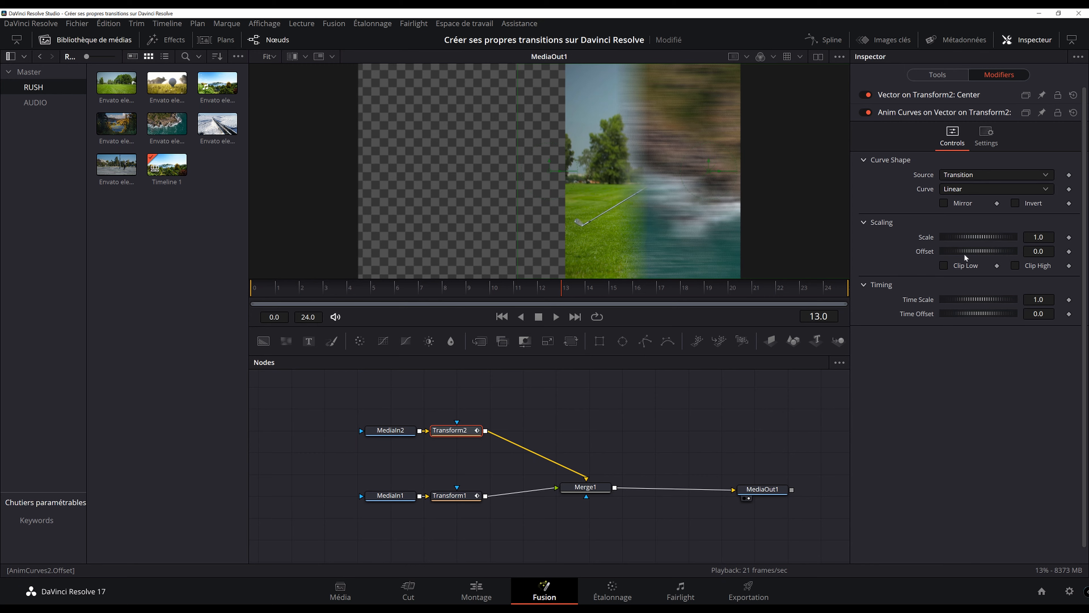
- Try an Offset of -1.0 in Transform2's Anim Curves and play the transition from the first frame
{"action": "left_click", "coordinate": [266, 289]}
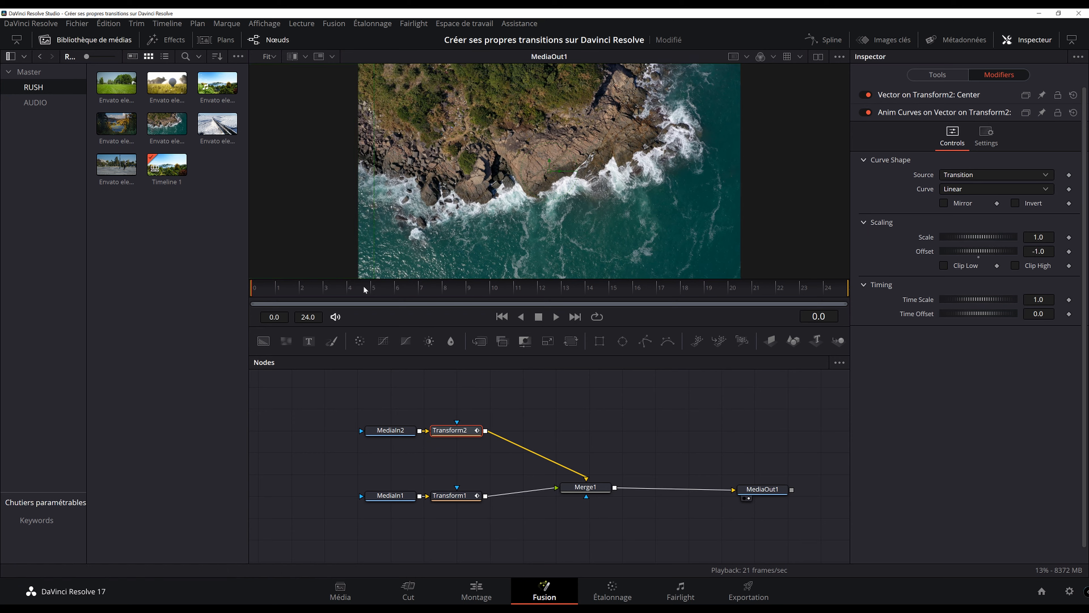
{"action": "key", "text": "space"}
{"action": "key", "text": "space"}
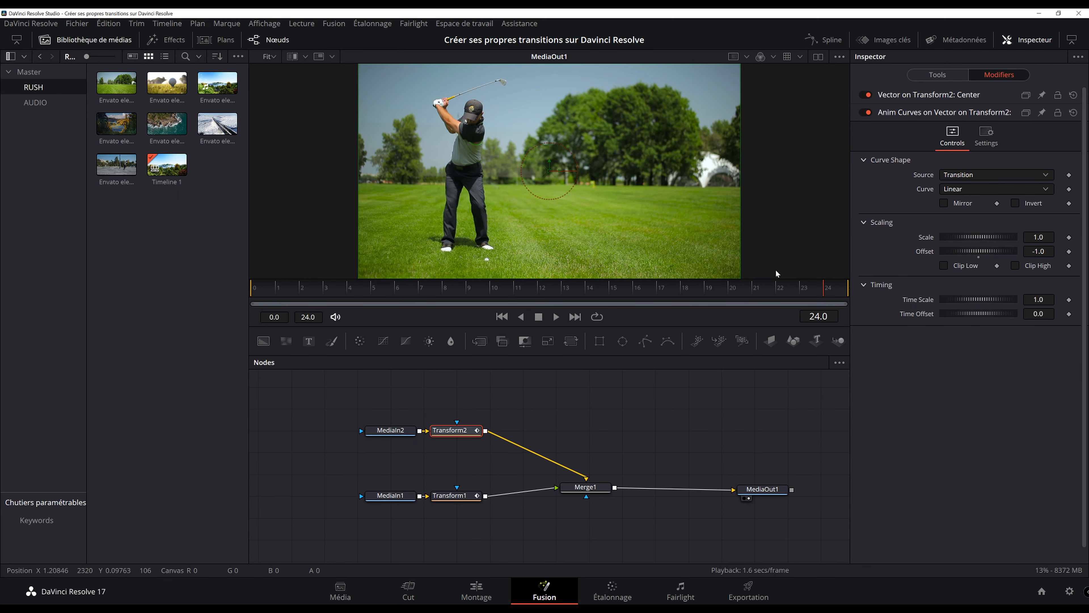
- Compare Transform2's Center X at the first and last frames and review its Anim Curves settings
{"action": "left_click", "coordinate": [938, 76]}
{"action": "left_click_drag", "start_coordinate": [809, 285], "coordinate": [255, 293]}
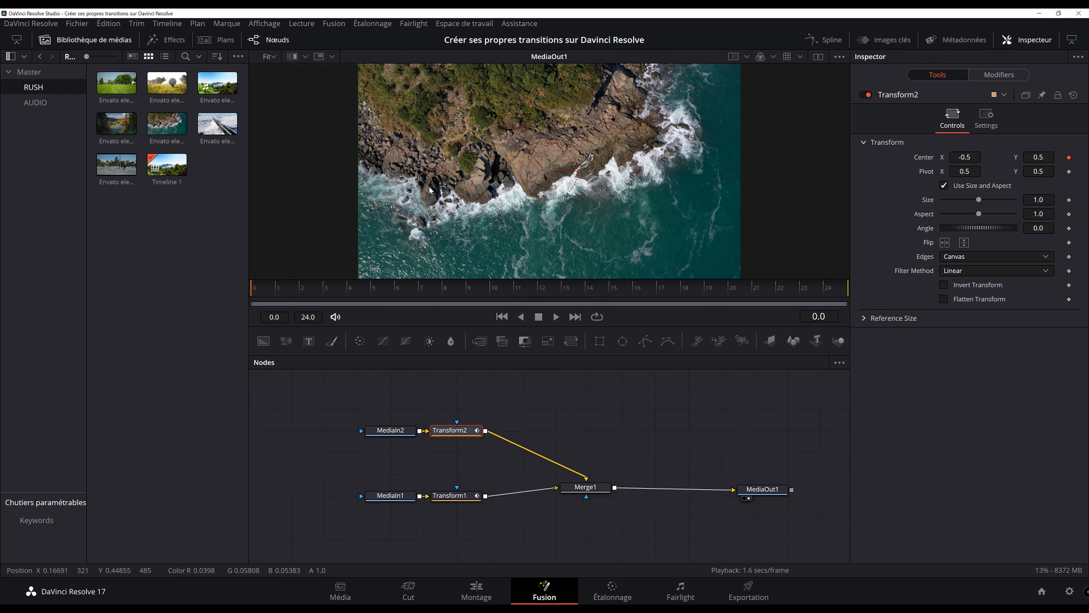
{"action": "left_click", "coordinate": [998, 74]}
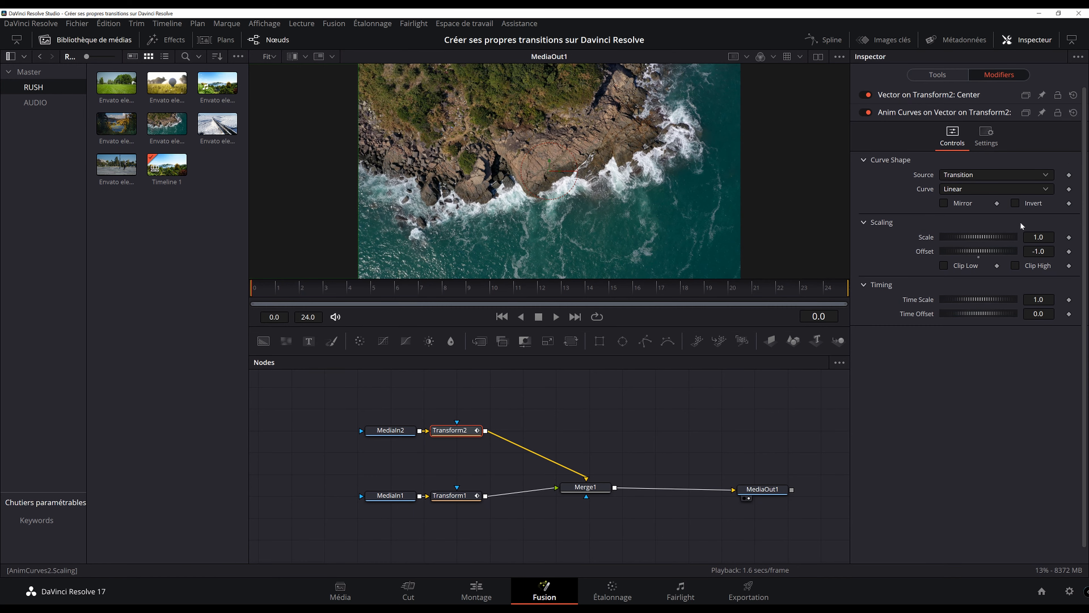
{"action": "left_click", "coordinate": [933, 75]}
{"action": "left_click_drag", "start_coordinate": [262, 294], "coordinate": [825, 290]}
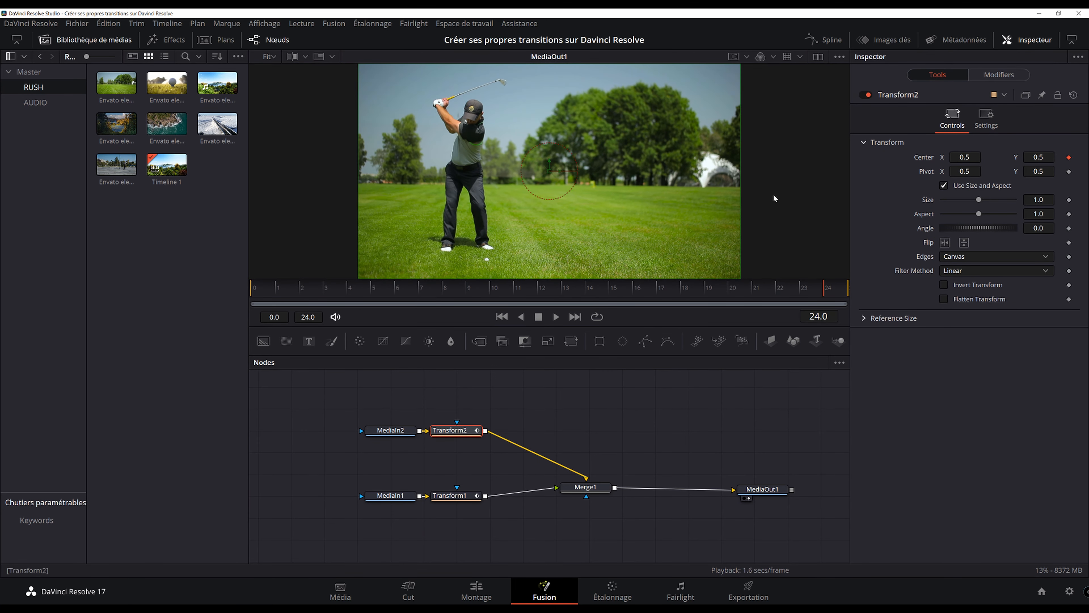
- With Transform2's Anim Curves Offset reset to 0.0, try its vector's Origin X at -0.5 and check the slide from first to last frame
{"action": "left_click", "coordinate": [999, 75]}
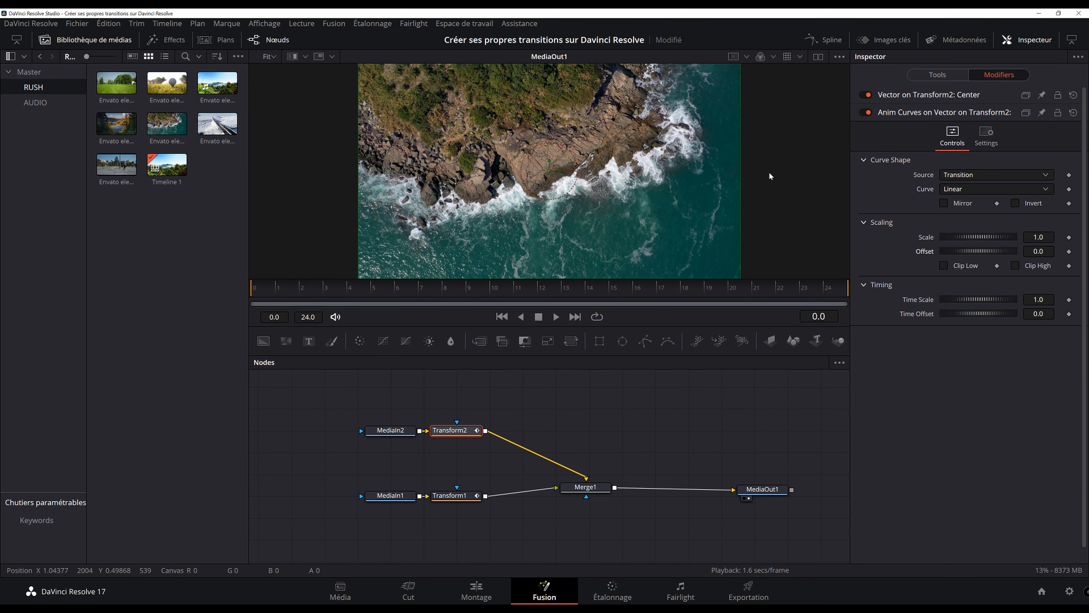
{"action": "left_click", "coordinate": [945, 95]}
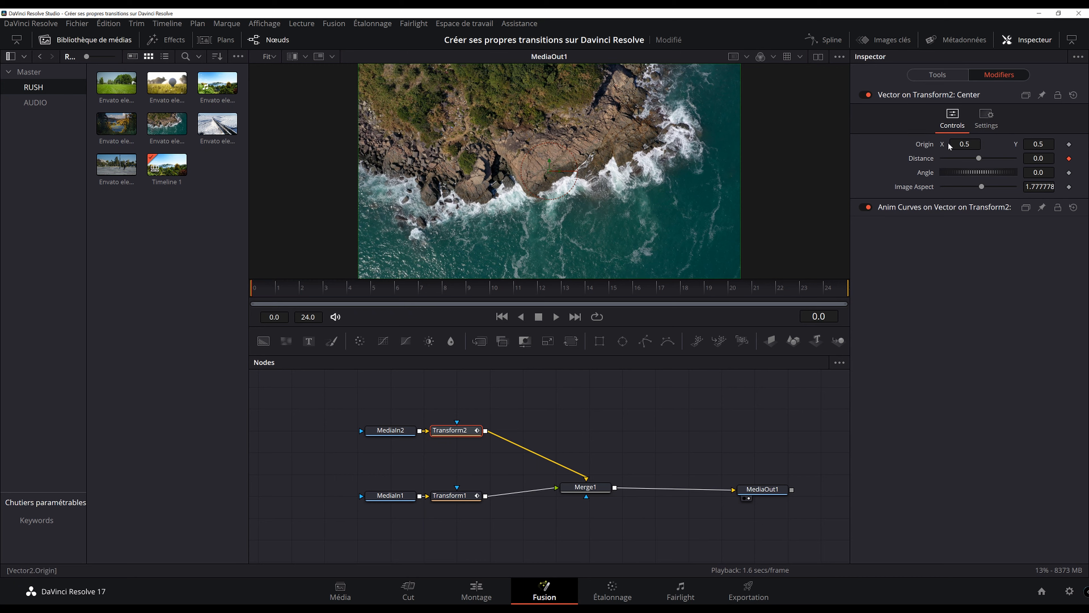
{"action": "left_click", "coordinate": [967, 148]}
{"action": "left_click_drag", "start_coordinate": [304, 296], "coordinate": [513, 184]}
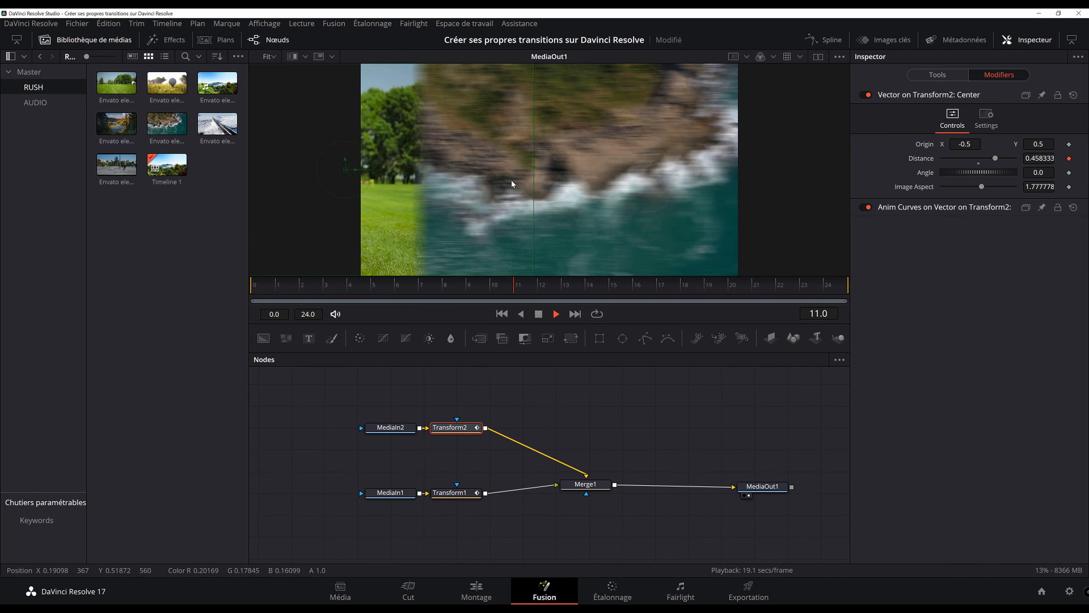
{"action": "key", "text": "space"}
{"action": "left_click", "coordinate": [943, 75]}
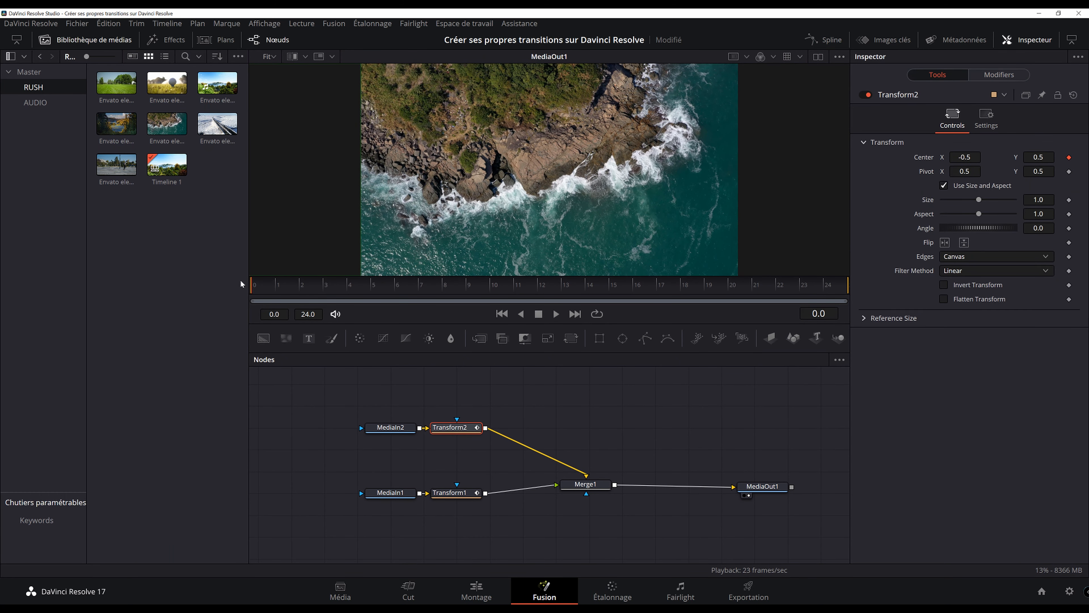
{"action": "left_click_drag", "start_coordinate": [252, 284], "coordinate": [962, 282]}
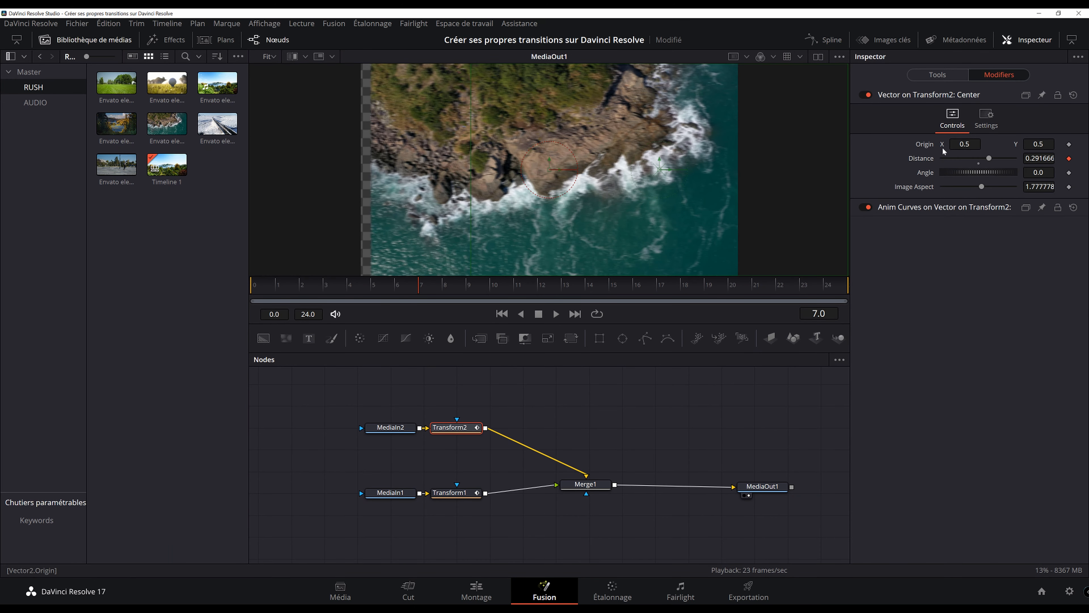
- Set the Offset of Transform2's Anim Curves to -1.0 and scrub through the resulting slide
{"action": "left_click", "coordinate": [932, 210]}
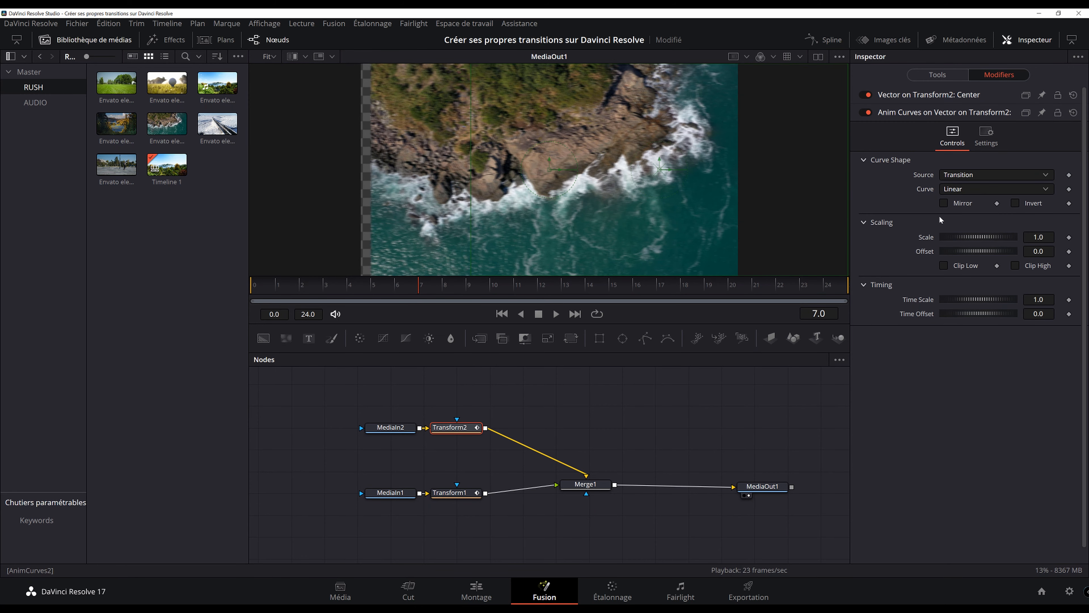
{"action": "left_click", "coordinate": [1046, 252]}
{"action": "double_click", "coordinate": [1046, 251]}
{"action": "type", "text": "-1"}
{"action": "key", "text": "Tab"}
{"action": "left_click_drag", "start_coordinate": [414, 290], "coordinate": [659, 286]}
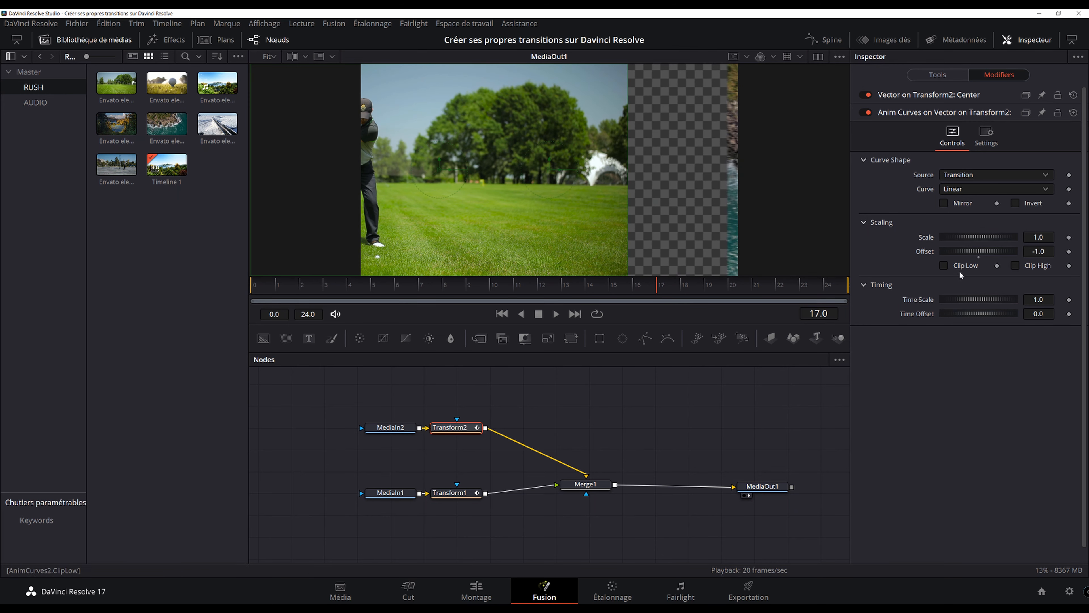
- Set Transform2's Anim Curves to Easing with Expo for In and Out, and play the slide from the first frame
{"action": "left_click", "coordinate": [955, 189]}
{"action": "left_click", "coordinate": [955, 215]}
{"action": "left_click", "coordinate": [958, 202]}
{"action": "left_click", "coordinate": [956, 293]}
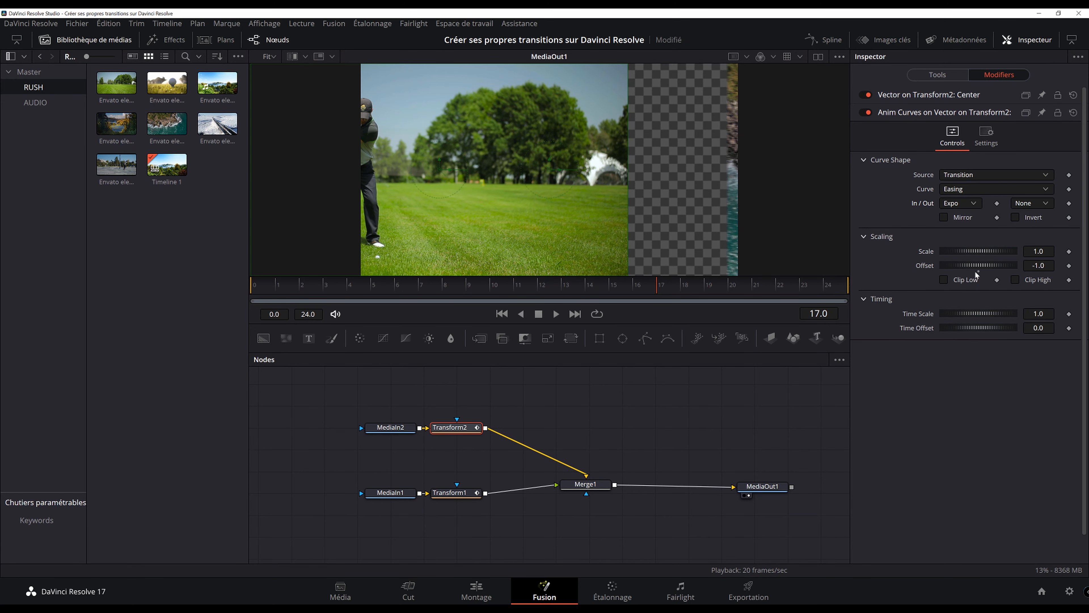
{"action": "left_click", "coordinate": [1031, 203]}
{"action": "left_click", "coordinate": [1027, 293]}
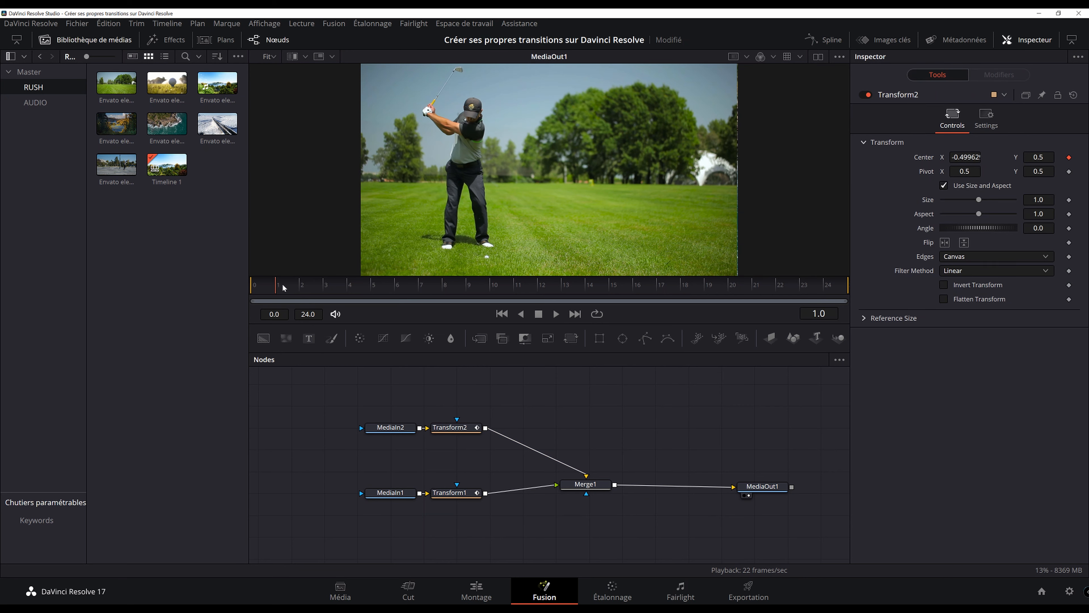
{"action": "left_click_drag", "start_coordinate": [281, 285], "coordinate": [141, 295]}
{"action": "key", "text": "space"}
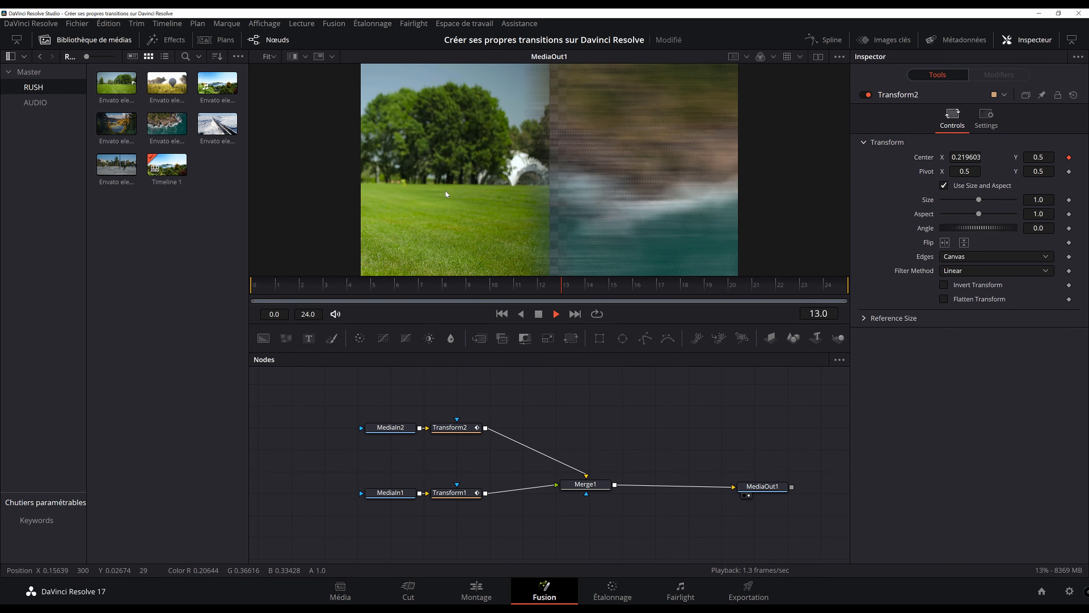
{"action": "key", "text": "space"}
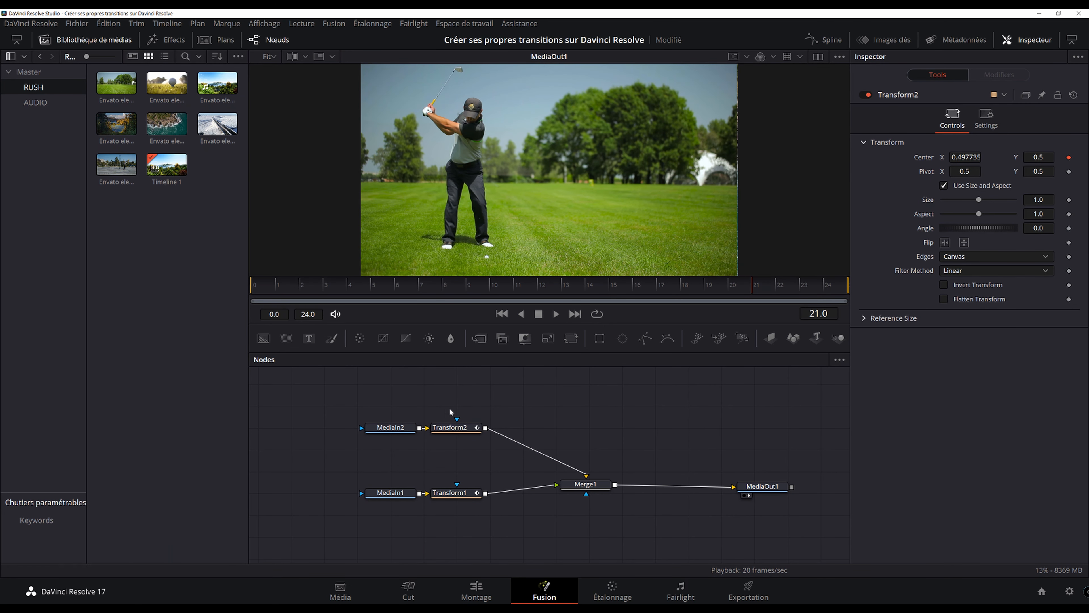
- Enable Motion Blur on Transform2 with Quality at its maximum, and play the transition
{"action": "left_click", "coordinate": [452, 428]}
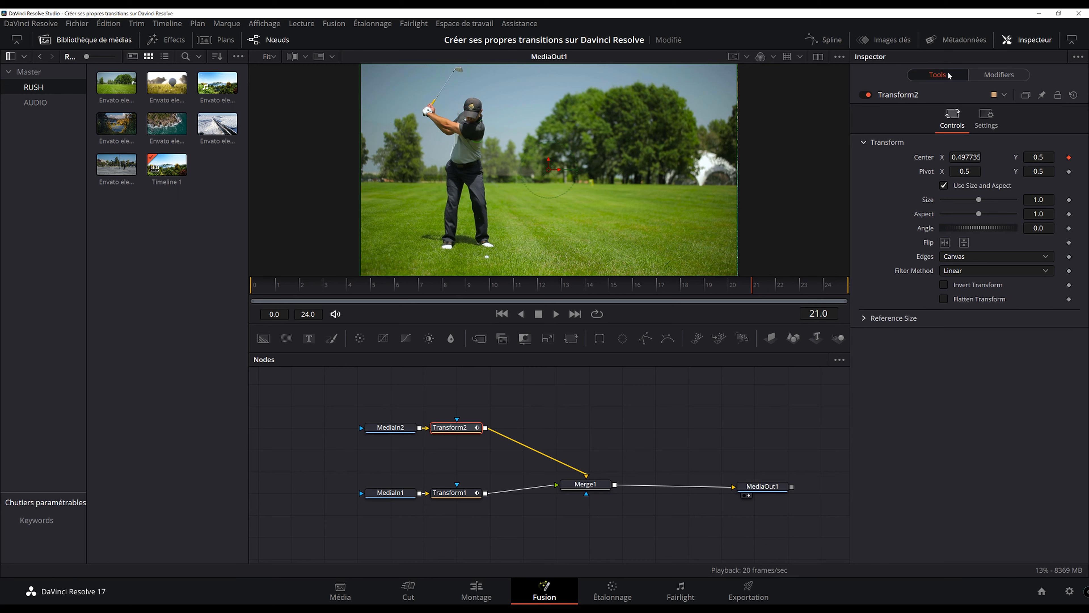
{"action": "left_click", "coordinate": [994, 118]}
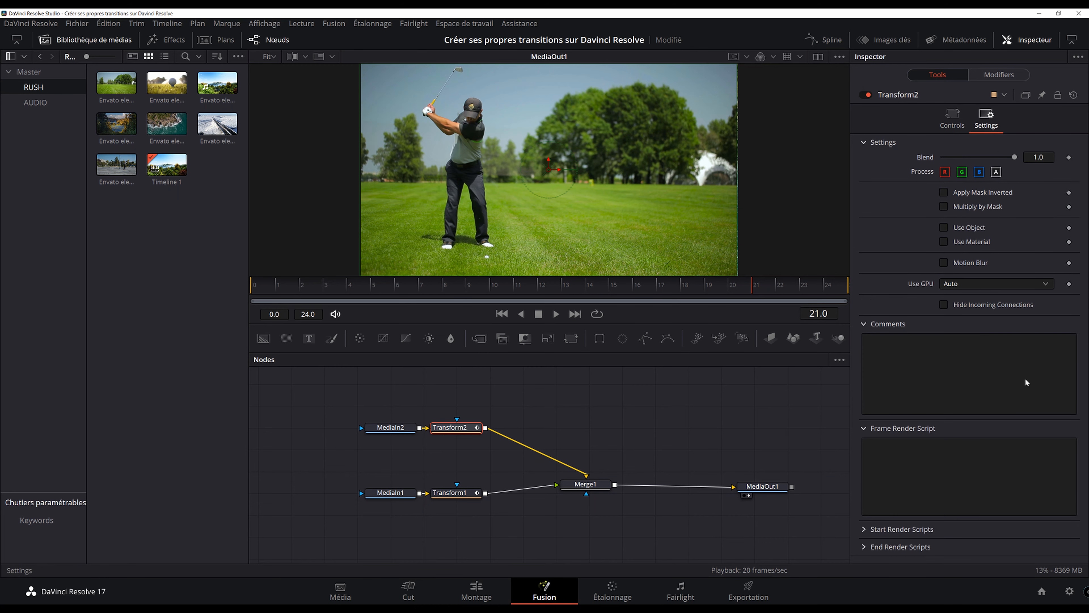
{"action": "left_click", "coordinate": [964, 264]}
{"action": "left_click_drag", "start_coordinate": [957, 277], "coordinate": [1056, 283]}
{"action": "left_click", "coordinate": [955, 115]}
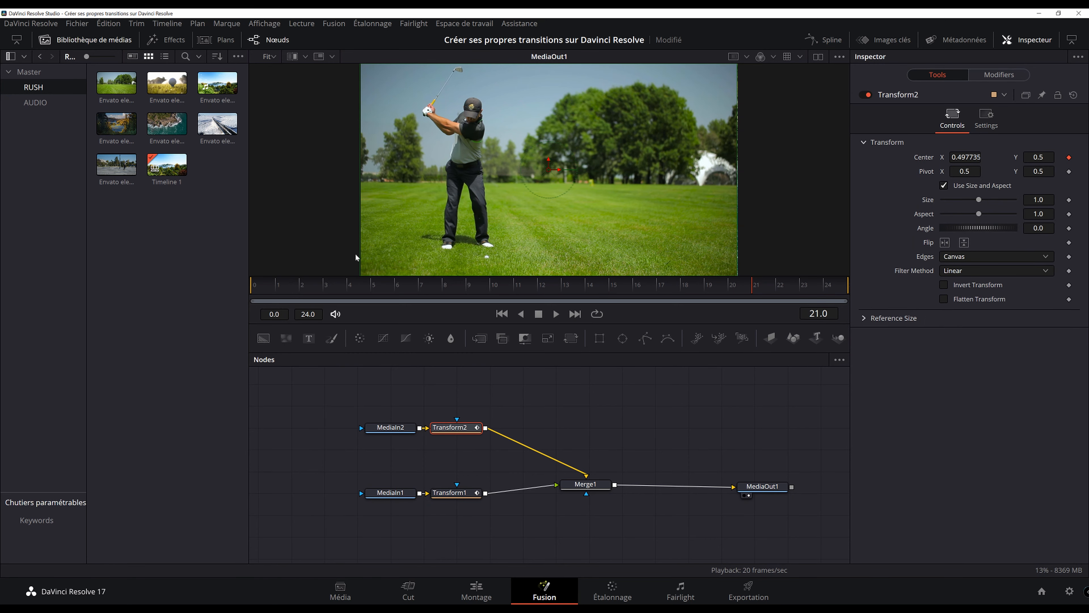
{"action": "key", "text": "space"}
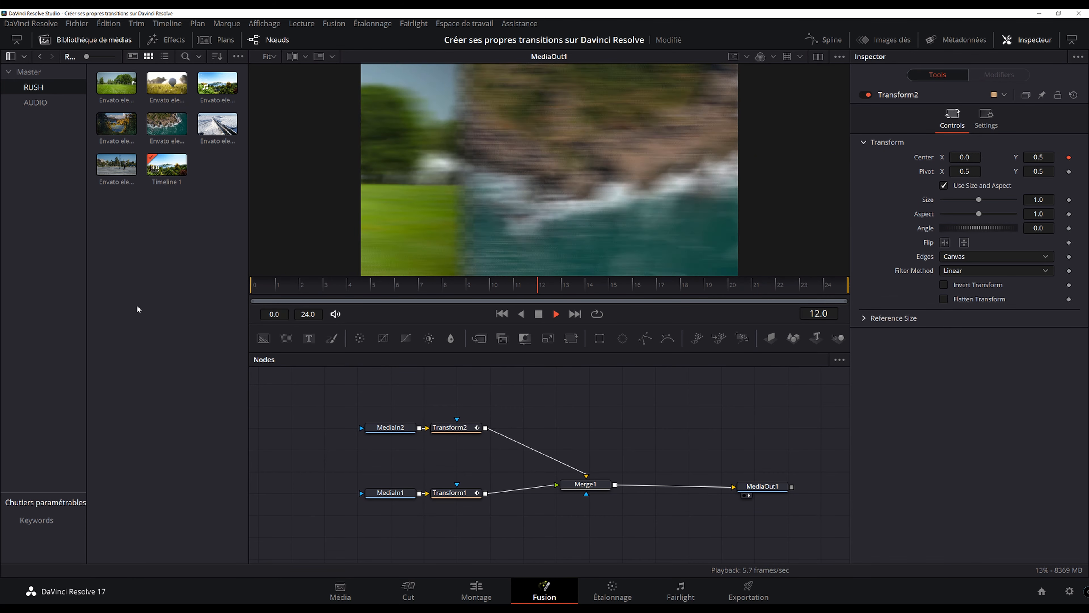
{"action": "key", "text": "space"}
{"action": "left_click", "coordinate": [522, 314]}
{"action": "left_click", "coordinate": [539, 314]}
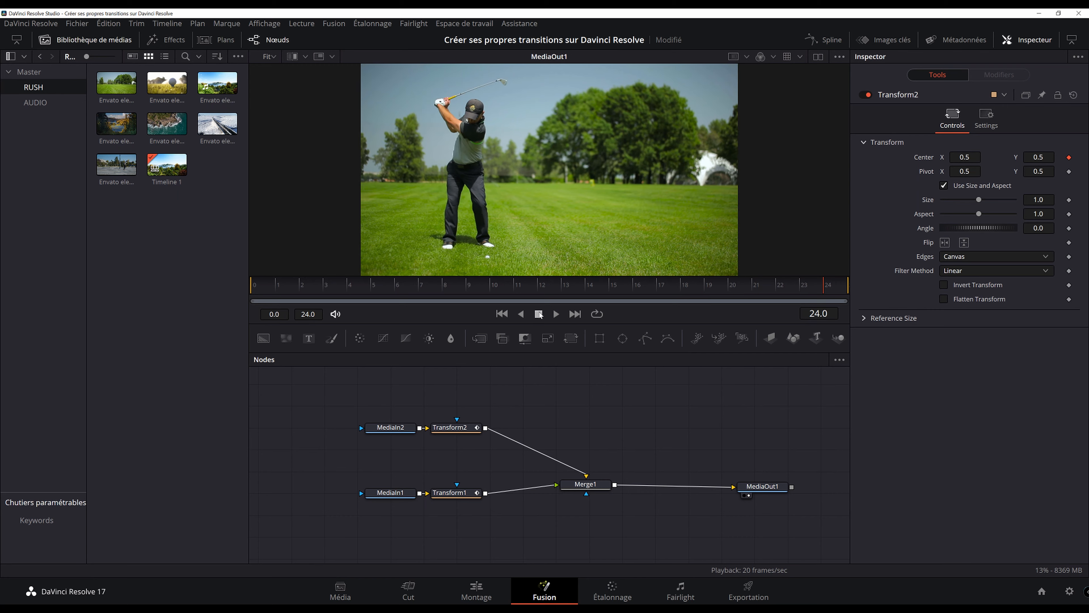
- Step frame by frame through the first half of the slide, up to frame 12, to examine the motion blur
{"action": "key", "text": "Right"}
{"action": "key", "text": "Right"}
{"action": "key", "text": "Right"}
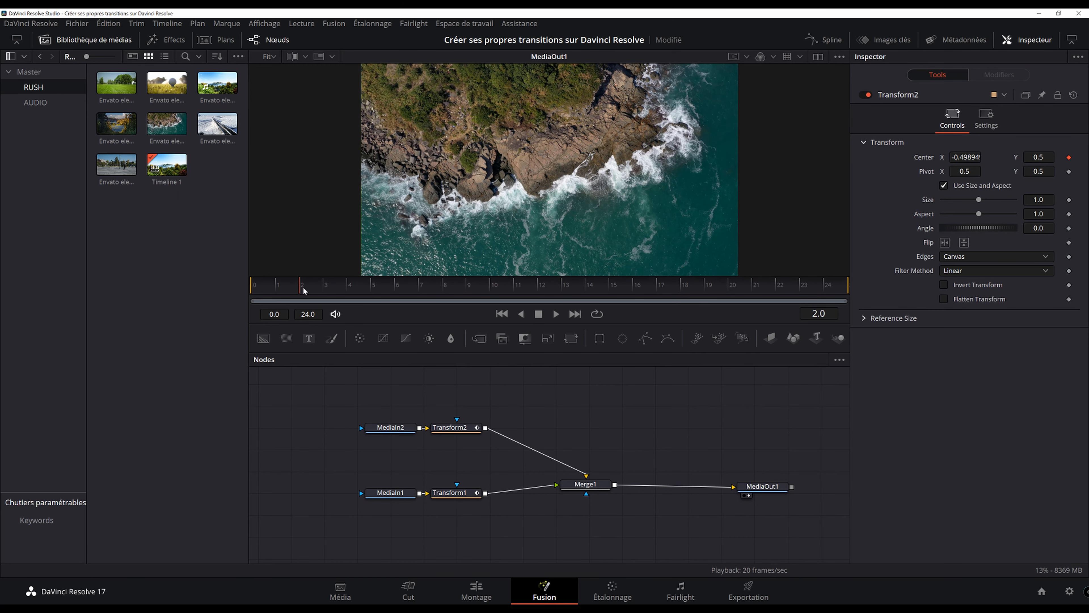
{"action": "key", "text": "Right"}
{"action": "key", "text": "Right"}
{"action": "key", "text": "Right"}
{"action": "key", "text": "Right"}
{"action": "key", "text": "Right"}
{"action": "key", "text": "Right"}
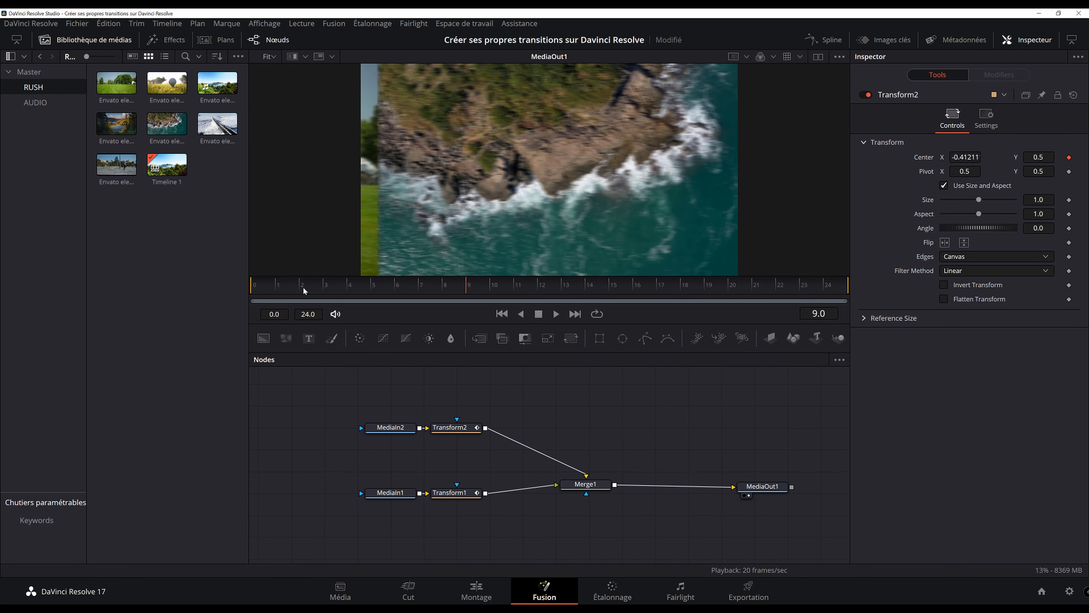
{"action": "key", "text": "Right"}
{"action": "key", "text": "Right"}
{"action": "key", "text": "Right"}
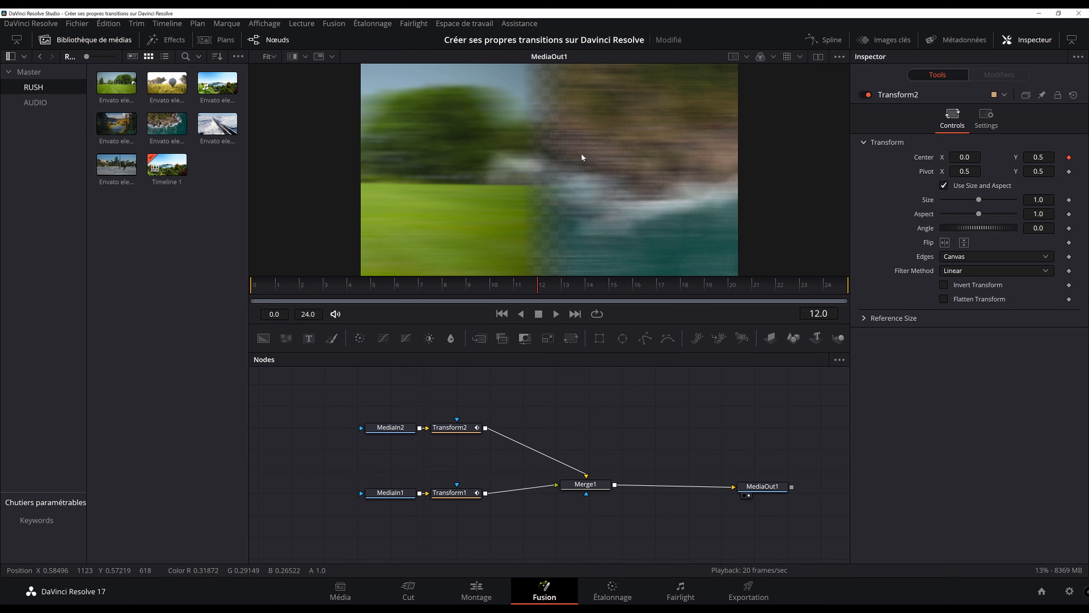
{"action": "key", "text": "Left"}
- Replay the transition and scrub between frames 7 and 14 to inspect the edge where the two clips meet
{"action": "left_click", "coordinate": [502, 314]}
{"action": "key", "text": "space"}
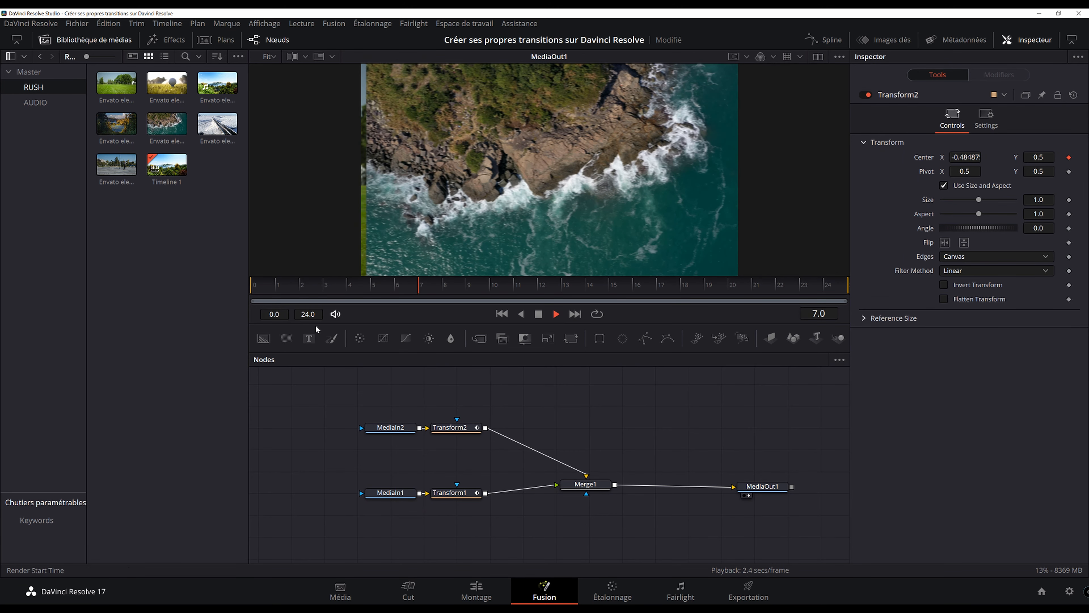
{"action": "key", "text": "space"}
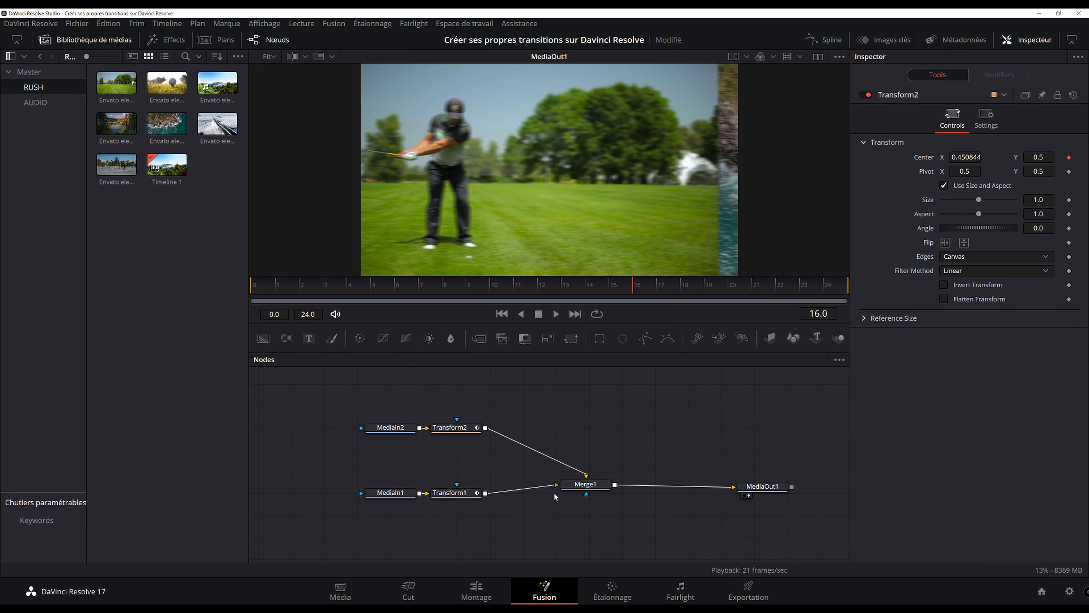
{"action": "left_click", "coordinate": [418, 285]}
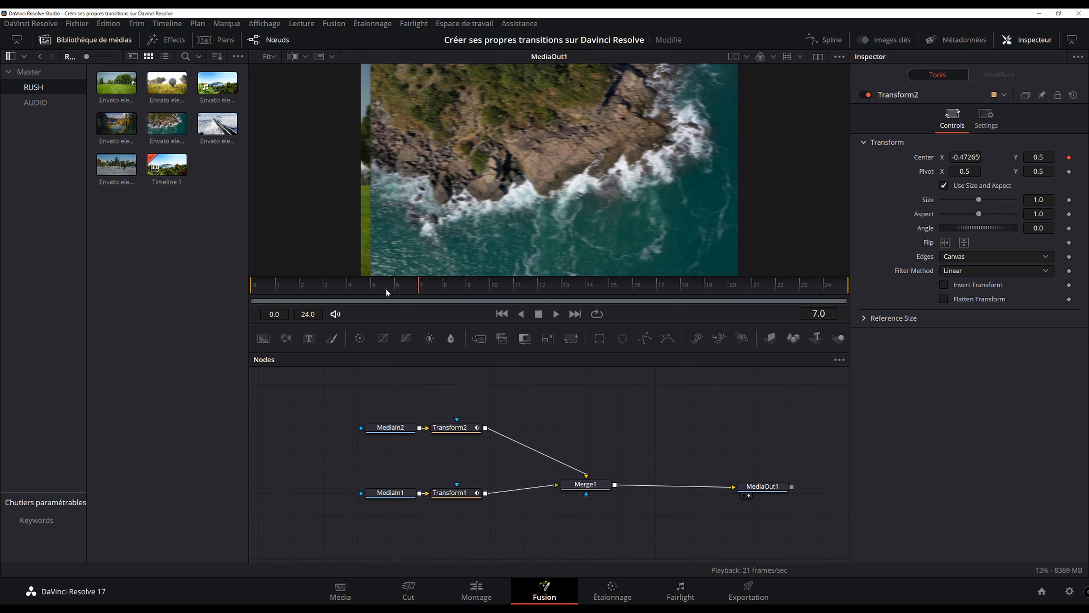
{"action": "left_click_drag", "start_coordinate": [414, 294], "coordinate": [556, 290]}
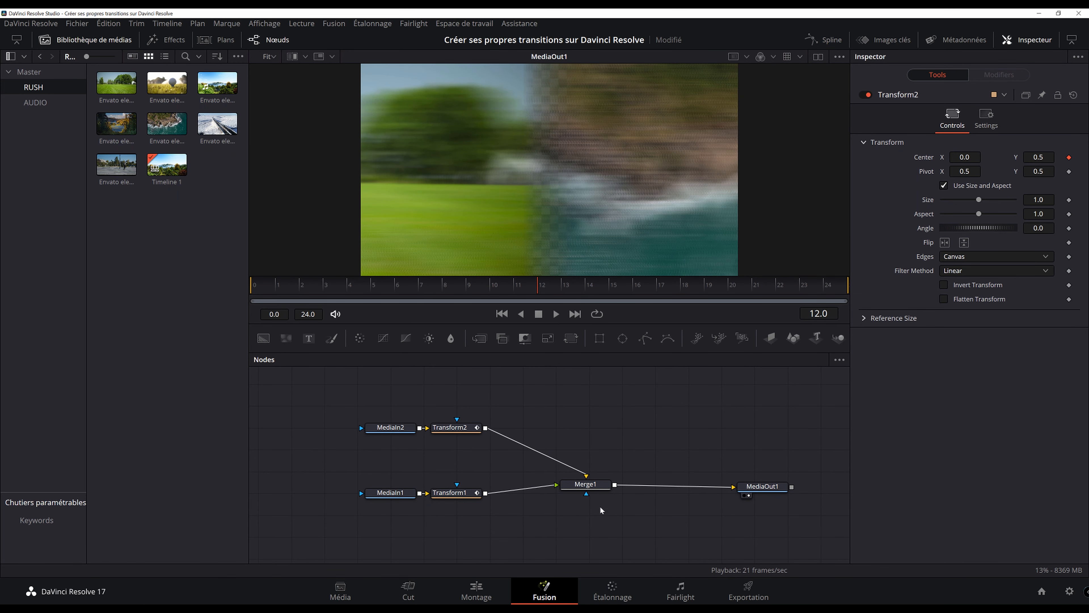
{"action": "left_click", "coordinate": [430, 286]}
{"action": "left_click_drag", "start_coordinate": [440, 292], "coordinate": [585, 288]}
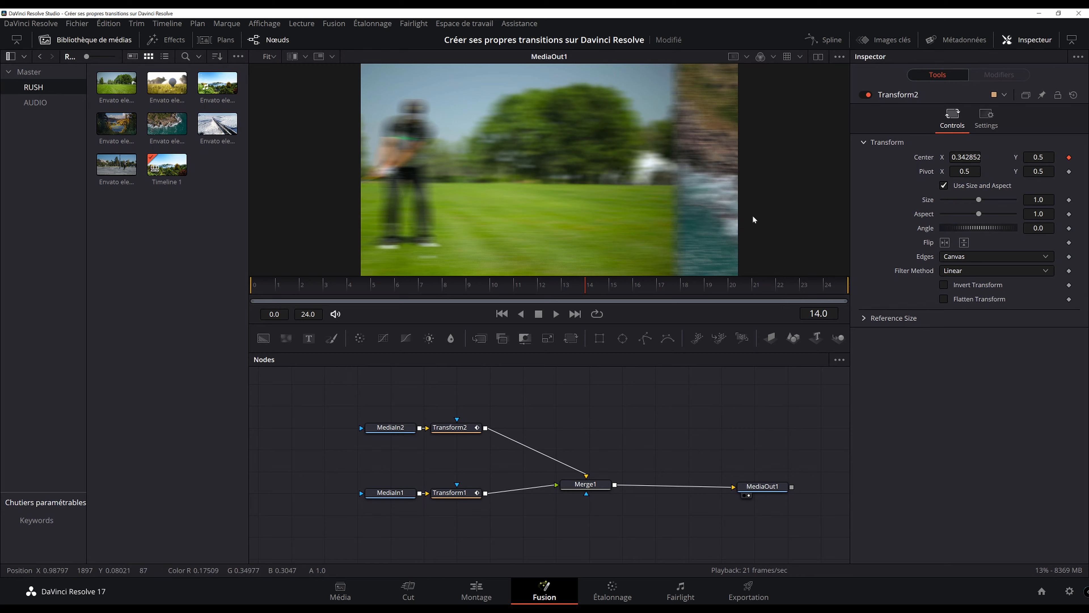
{"action": "left_click_drag", "start_coordinate": [576, 288], "coordinate": [538, 287]}
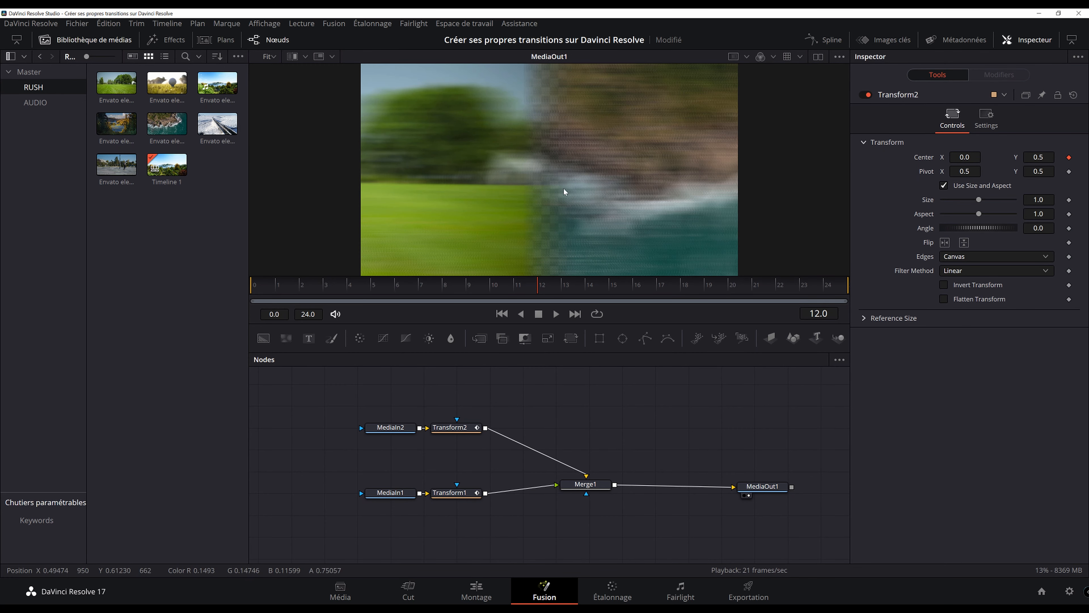
{"action": "left_click", "coordinate": [593, 285]}
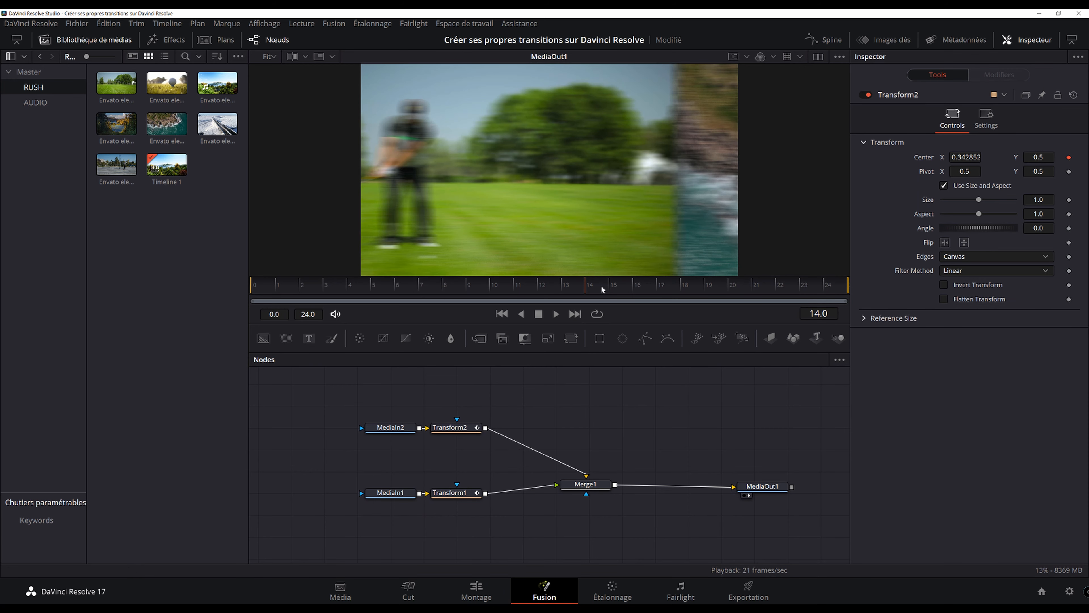
{"action": "mouse_move", "coordinate": [582, 289]}
{"action": "left_mouse_down"}
{"action": "mouse_move", "coordinate": [536, 286]}
{"action": "mouse_move", "coordinate": [572, 284]}
{"action": "left_mouse_up"}
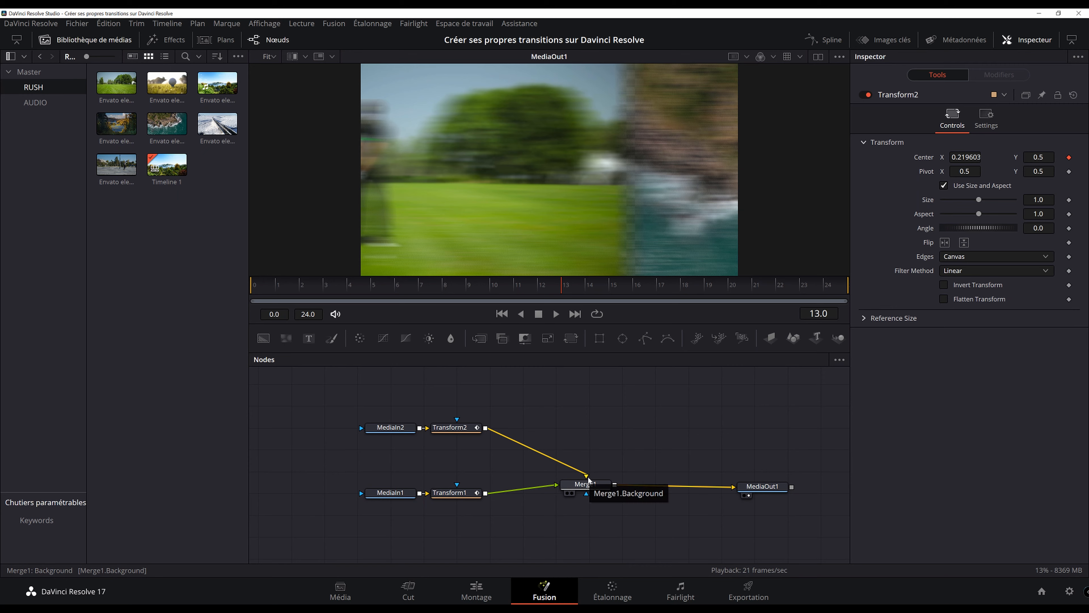
{"action": "mouse_move", "coordinate": [561, 289]}
{"action": "left_mouse_down"}
{"action": "mouse_move", "coordinate": [580, 294]}
{"action": "mouse_move", "coordinate": [561, 293]}
{"action": "left_mouse_up"}
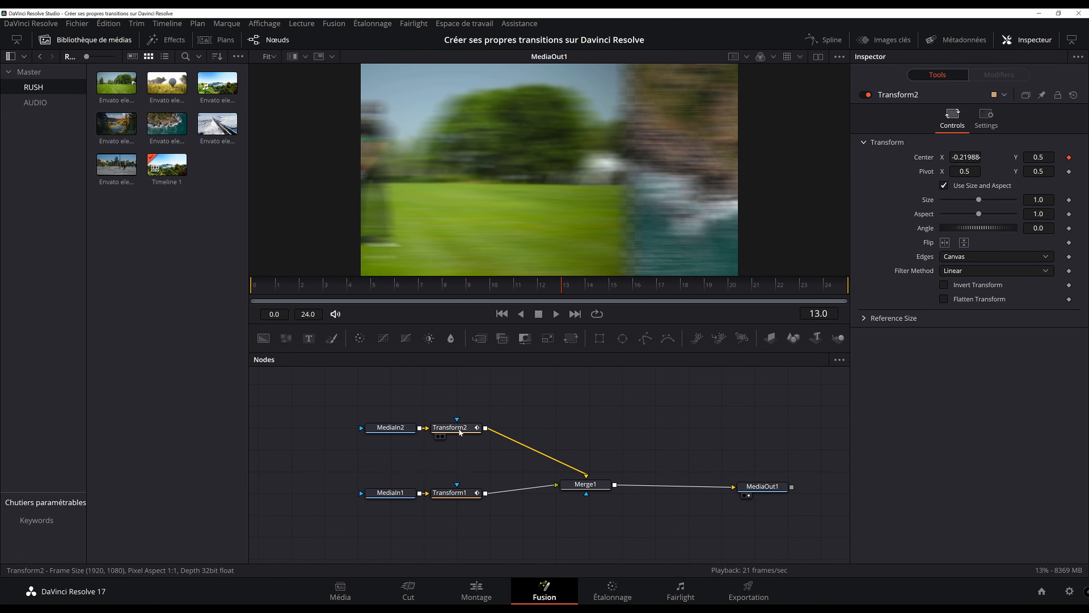
- Set Transform2's Edges to Mirror and check the join between the clips in the middle of the transition
{"action": "left_click", "coordinate": [463, 432]}
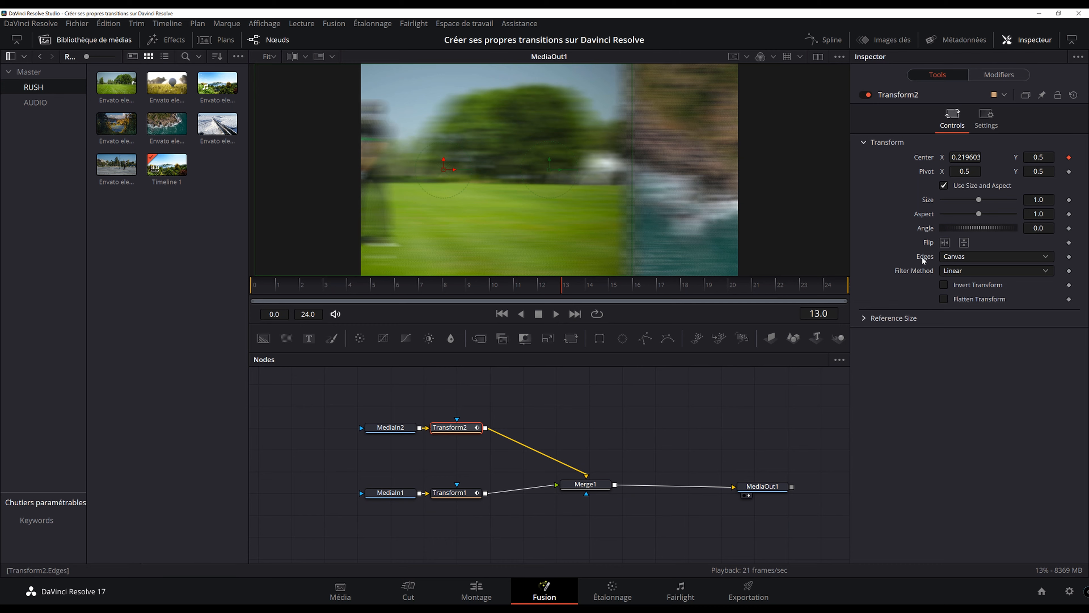
{"action": "left_click", "coordinate": [956, 258]}
{"action": "left_click", "coordinate": [964, 308]}
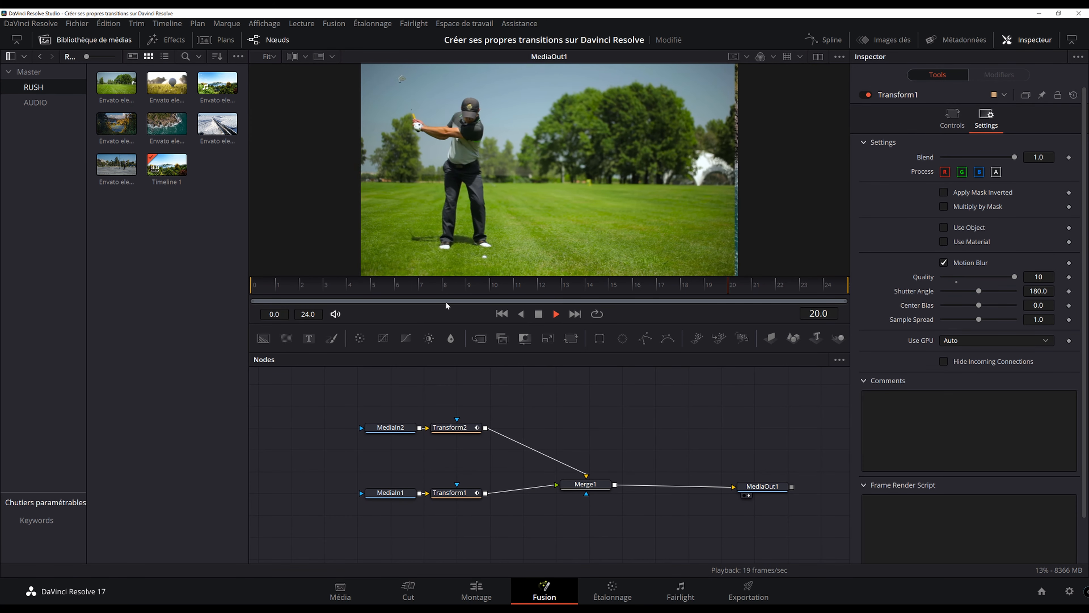
{"action": "key", "text": "space"}
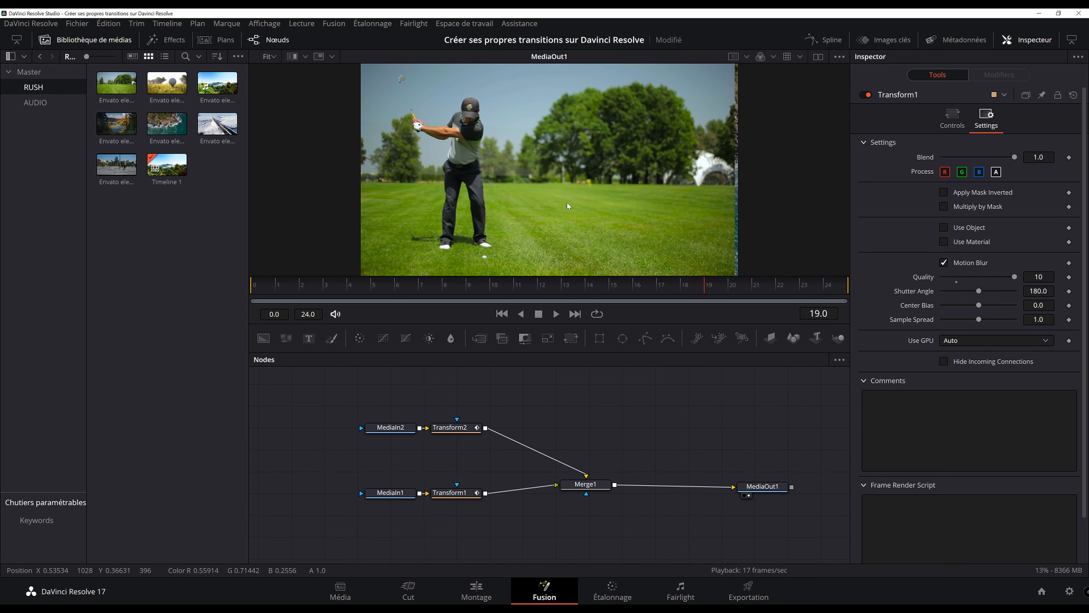
{"action": "left_click_drag", "start_coordinate": [517, 290], "coordinate": [551, 288]}
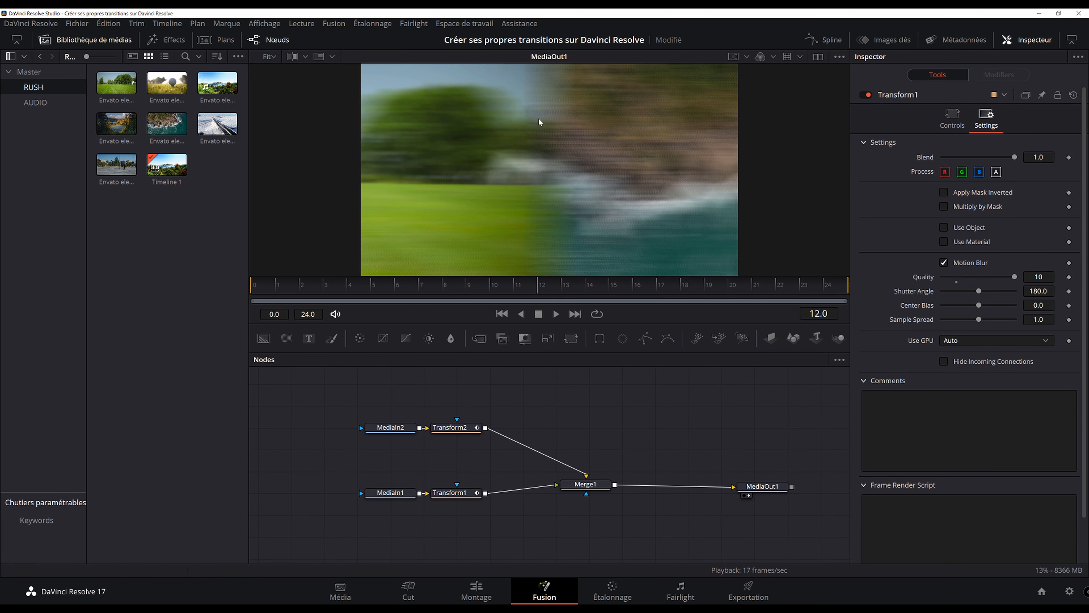
{"action": "left_click_drag", "start_coordinate": [347, 288], "coordinate": [516, 285]}
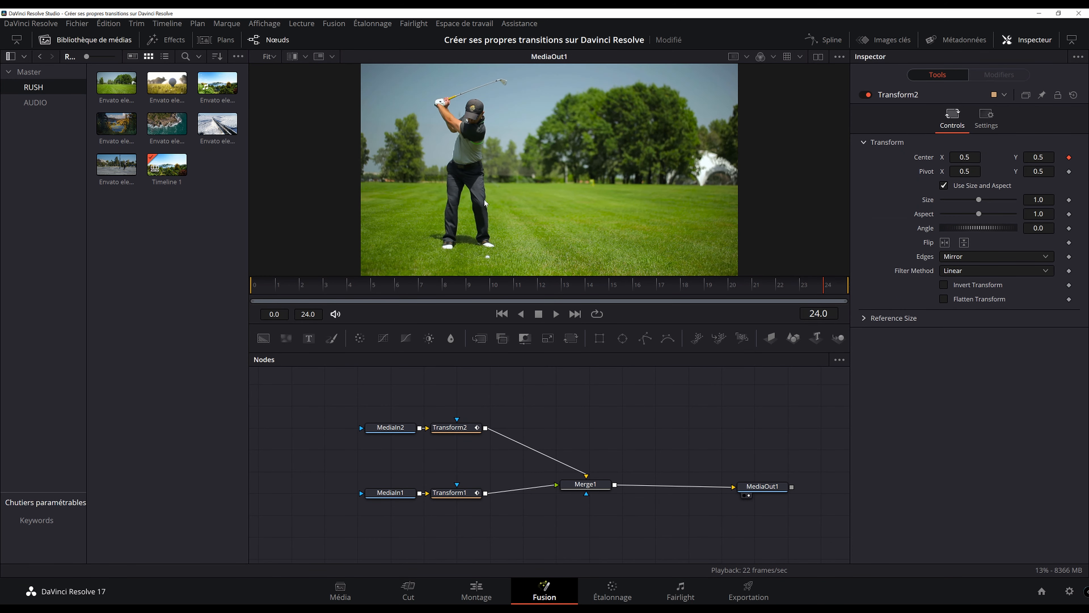
- Play the mirrored-edge transition from the first frame and scrub to frame 12 to examine the blend
{"action": "key", "text": "space"}
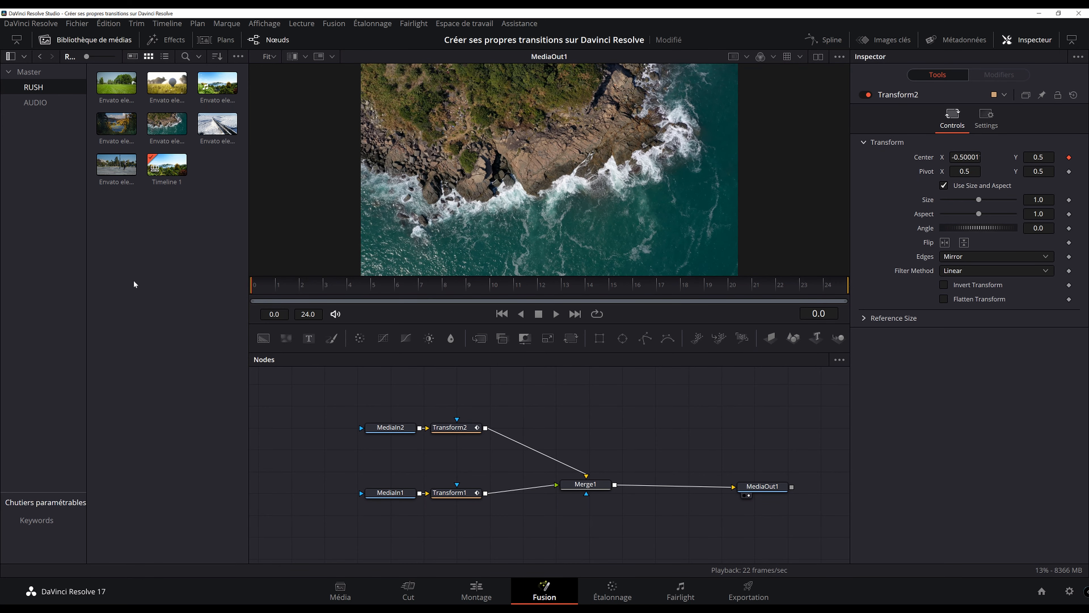
{"action": "key", "text": "space"}
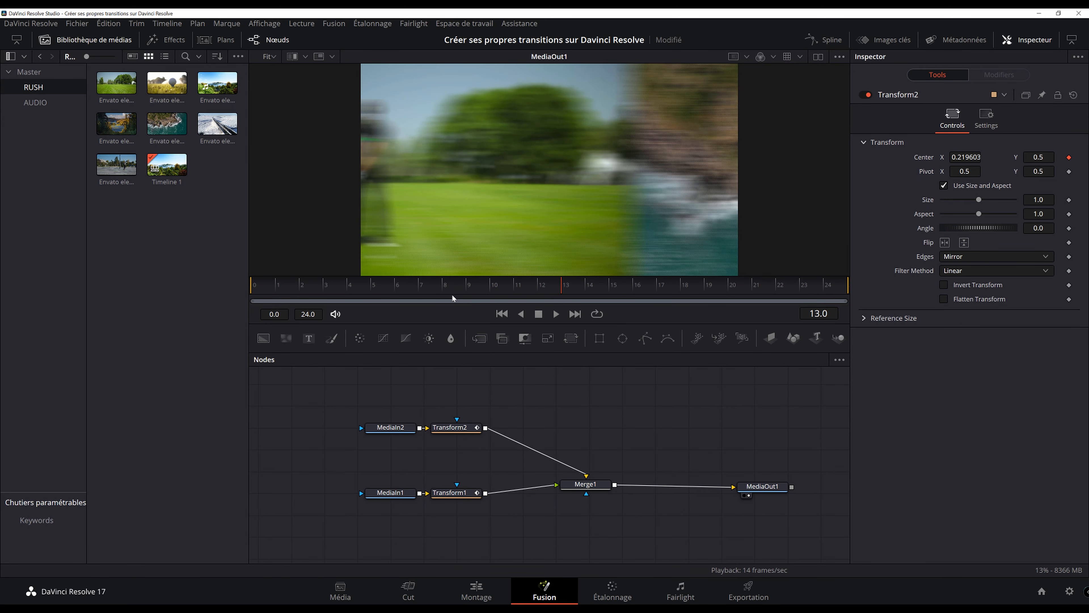
{"action": "left_click", "coordinate": [348, 285]}
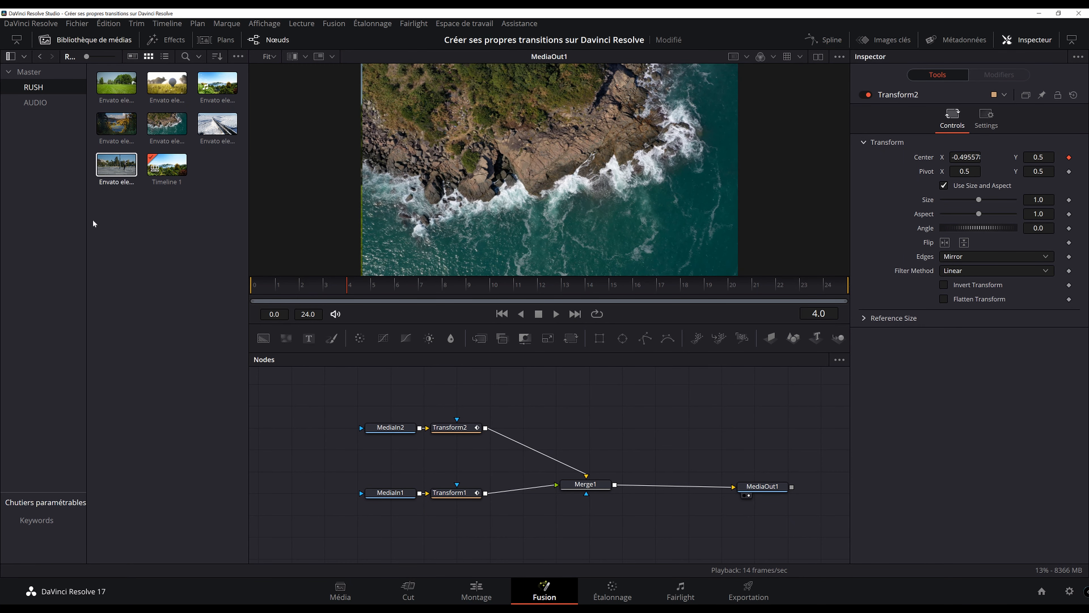
{"action": "left_click", "coordinate": [528, 286]}
{"action": "left_click_drag", "start_coordinate": [451, 297], "coordinate": [538, 294]}
- Try Invert Transform on Transform2 and Transform1 and play the resulting transition
{"action": "left_click", "coordinate": [450, 429]}
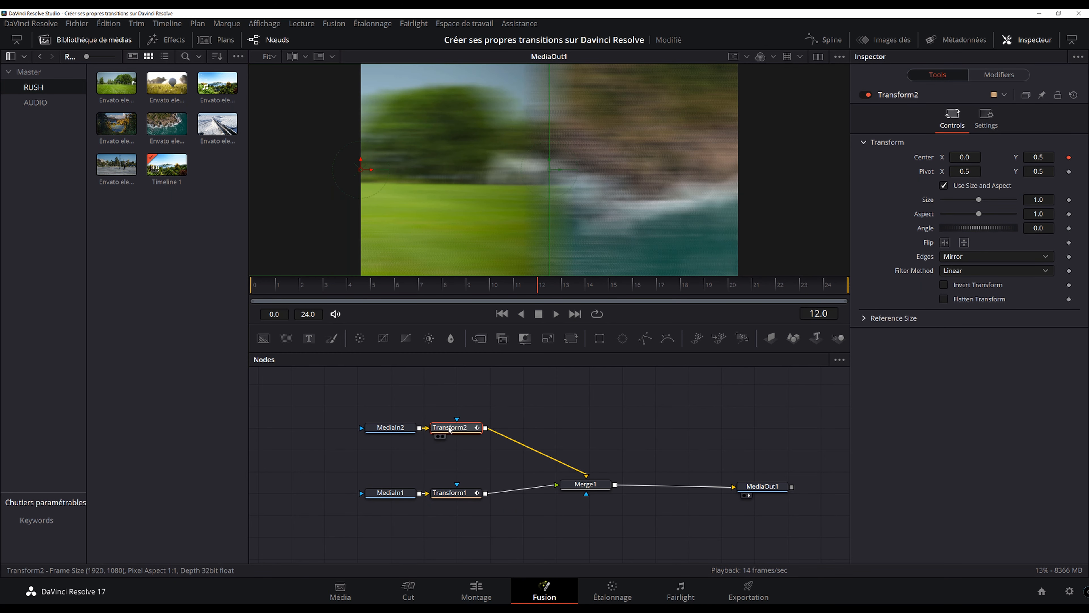
{"action": "left_click", "coordinate": [944, 285]}
{"action": "left_click", "coordinate": [451, 492]}
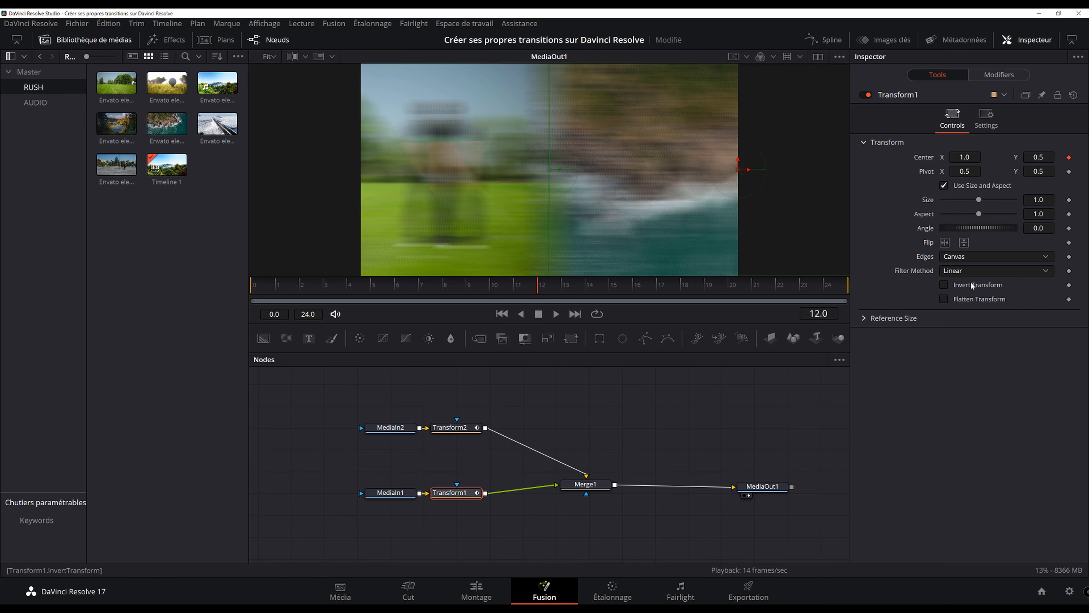
{"action": "left_click", "coordinate": [944, 285]}
{"action": "key", "text": "space"}
{"action": "key", "text": "space"}
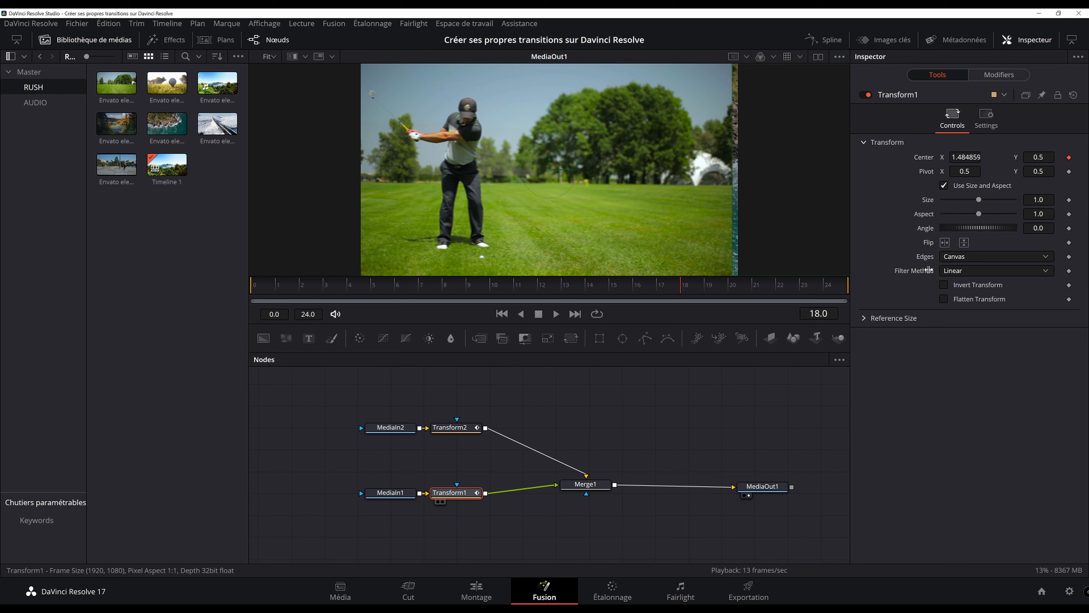
- Set the Angle of the vector controlling Transform1's Center to 90
{"action": "left_click", "coordinate": [1000, 75]}
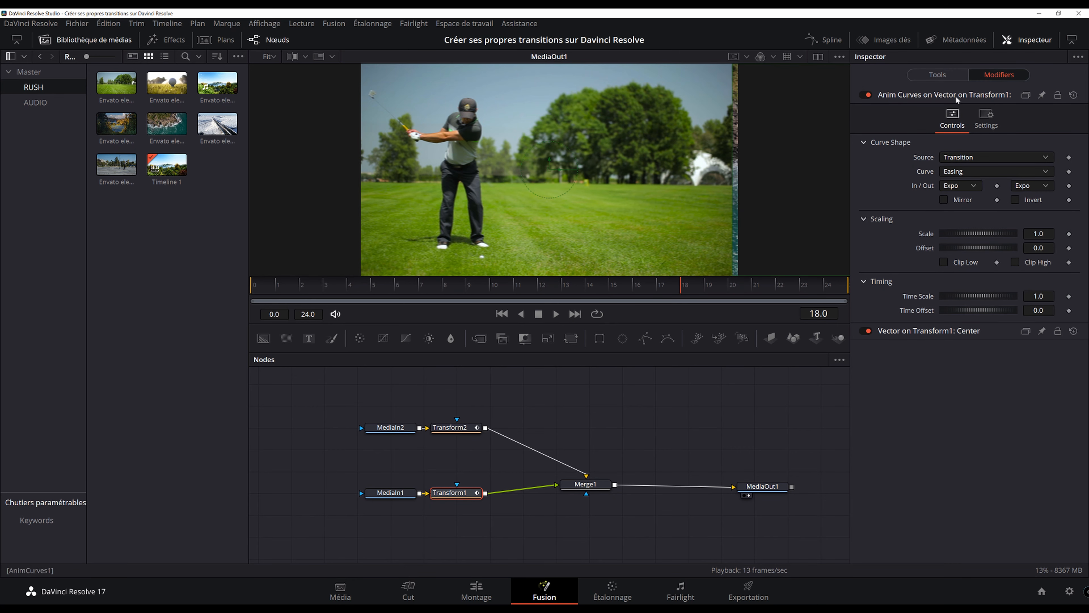
{"action": "left_click", "coordinate": [910, 337]}
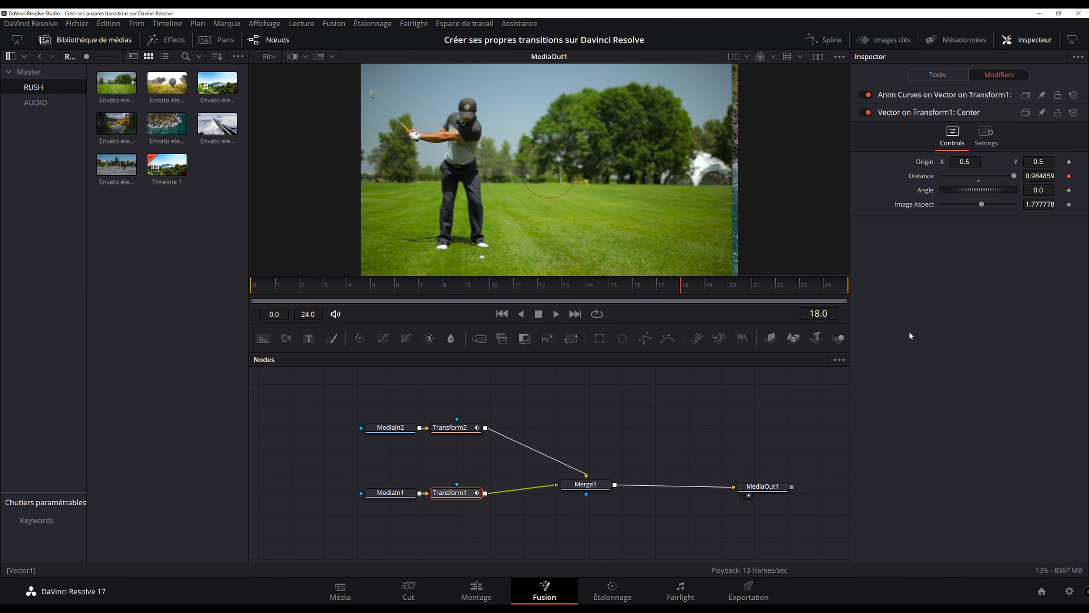
{"action": "left_click_drag", "start_coordinate": [1016, 193], "coordinate": [983, 193]}
{"action": "left_click", "coordinate": [979, 196]}
{"action": "double_click", "coordinate": [1033, 188]}
{"action": "type", "text": "90"}
{"action": "key", "text": "Return"}
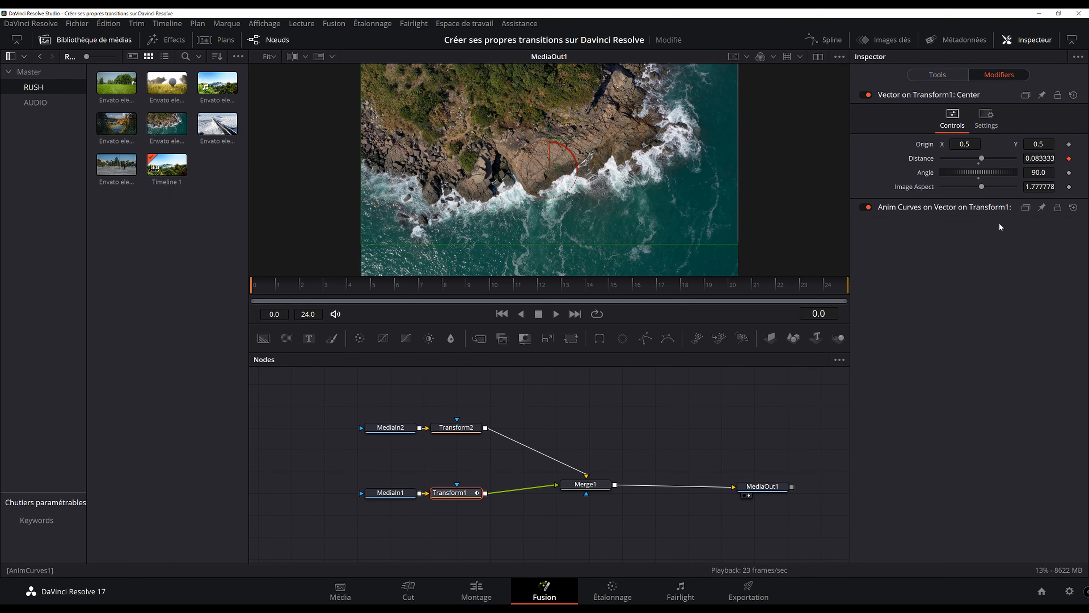
- Set the Image Aspect of the vector controlling Transform1's Center to 1 and play the vertical slide to check it
{"action": "left_click_drag", "start_coordinate": [301, 292], "coordinate": [664, 301]}
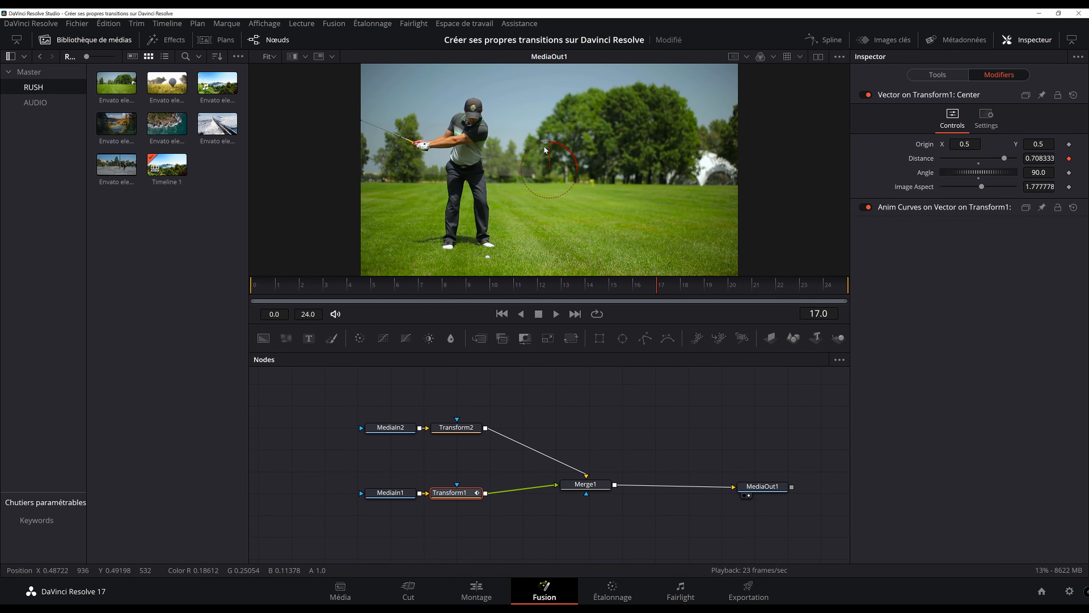
{"action": "scroll", "coordinate": [551, 132], "scroll_direction": "down", "scroll_amount": 4}
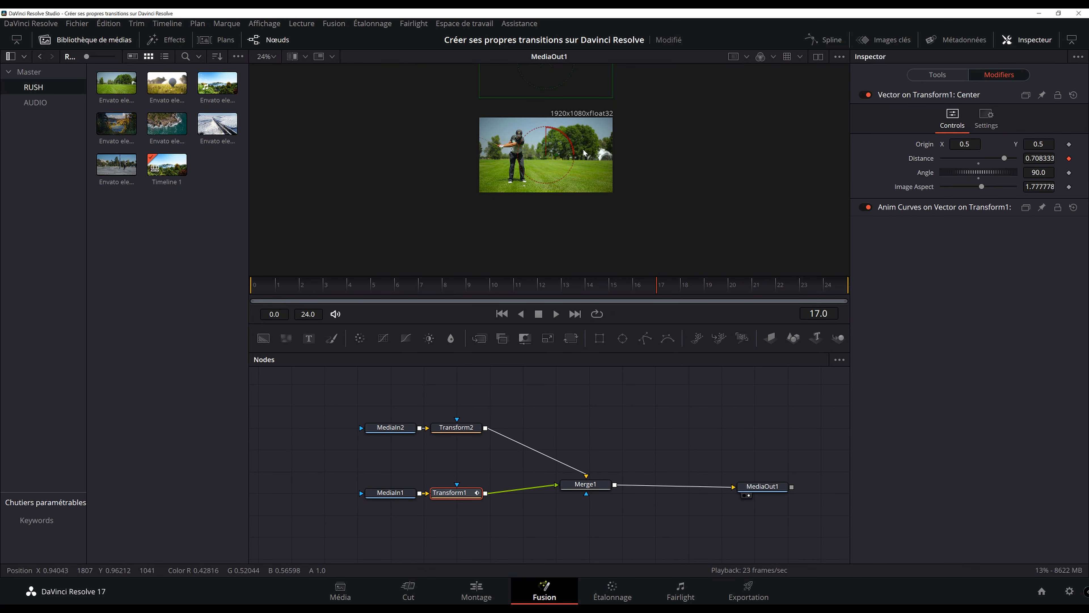
{"action": "left_click_drag", "start_coordinate": [640, 292], "coordinate": [537, 281]}
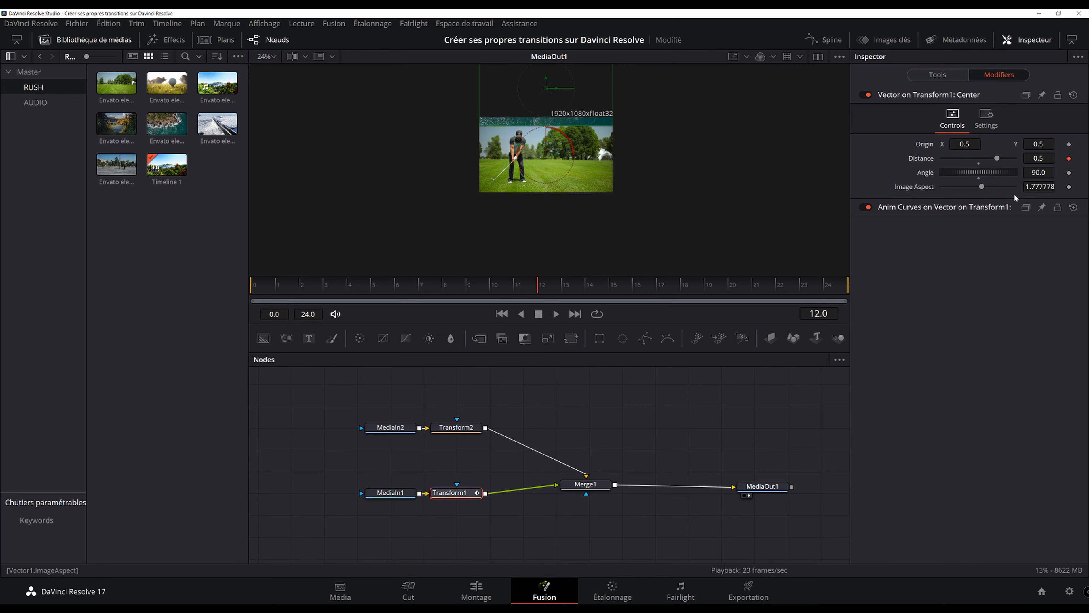
{"action": "double_click", "coordinate": [1039, 189]}
{"action": "type", "text": "1"}
{"action": "key", "text": "Return"}
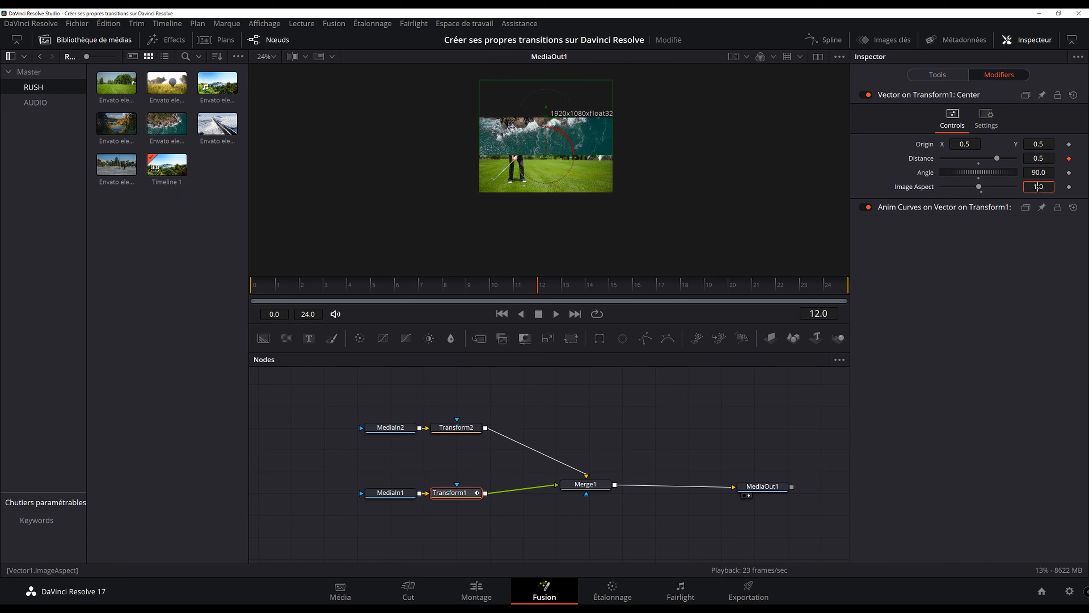
{"action": "left_click_drag", "start_coordinate": [287, 282], "coordinate": [835, 278]}
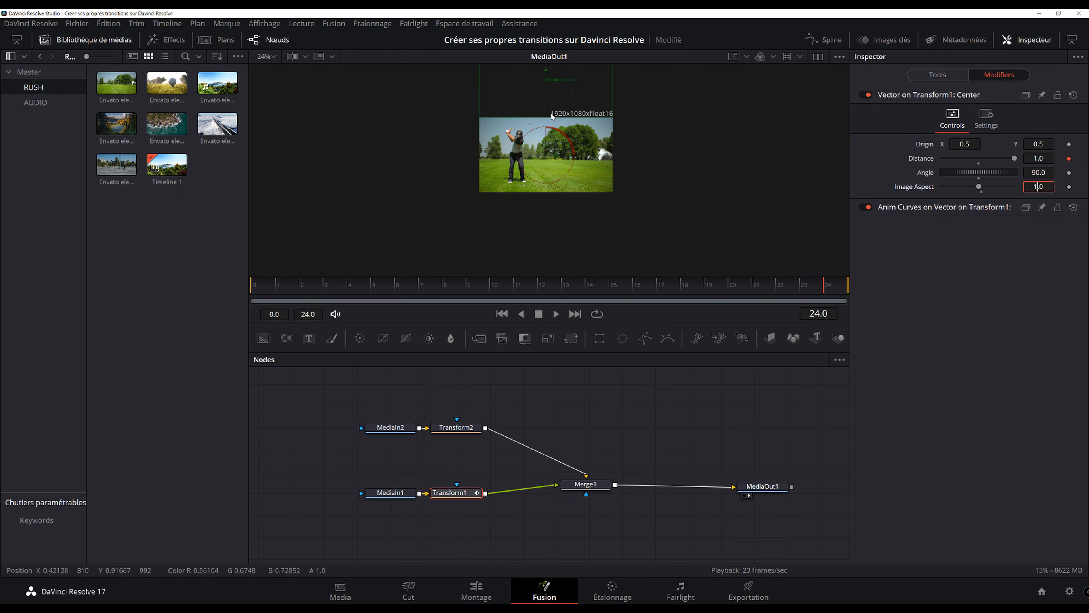
{"action": "left_click", "coordinate": [273, 59]}
{"action": "left_click", "coordinate": [268, 72]}
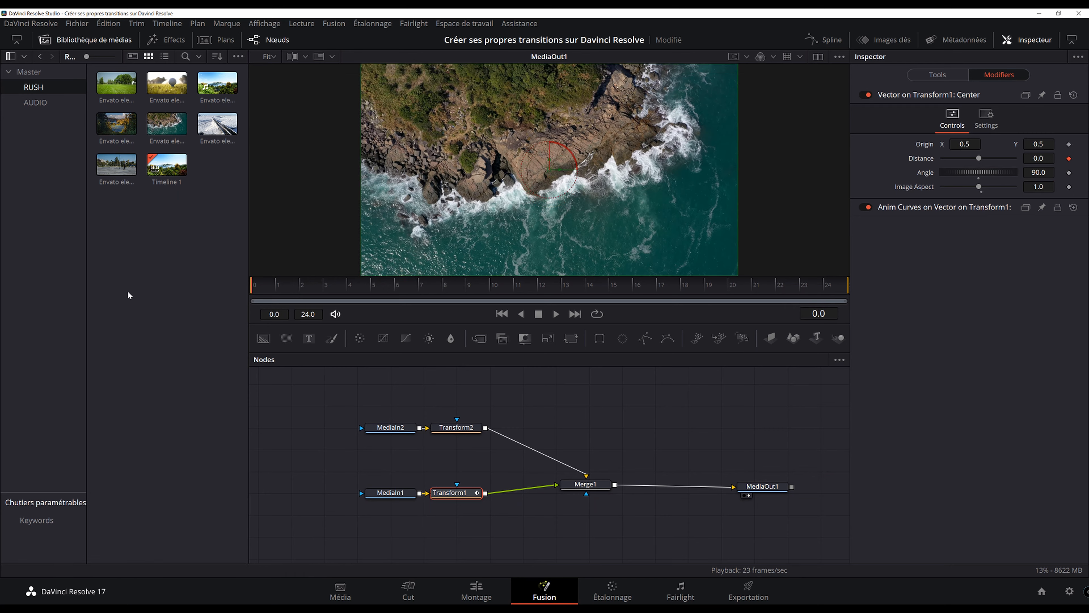
{"action": "key", "text": "space"}
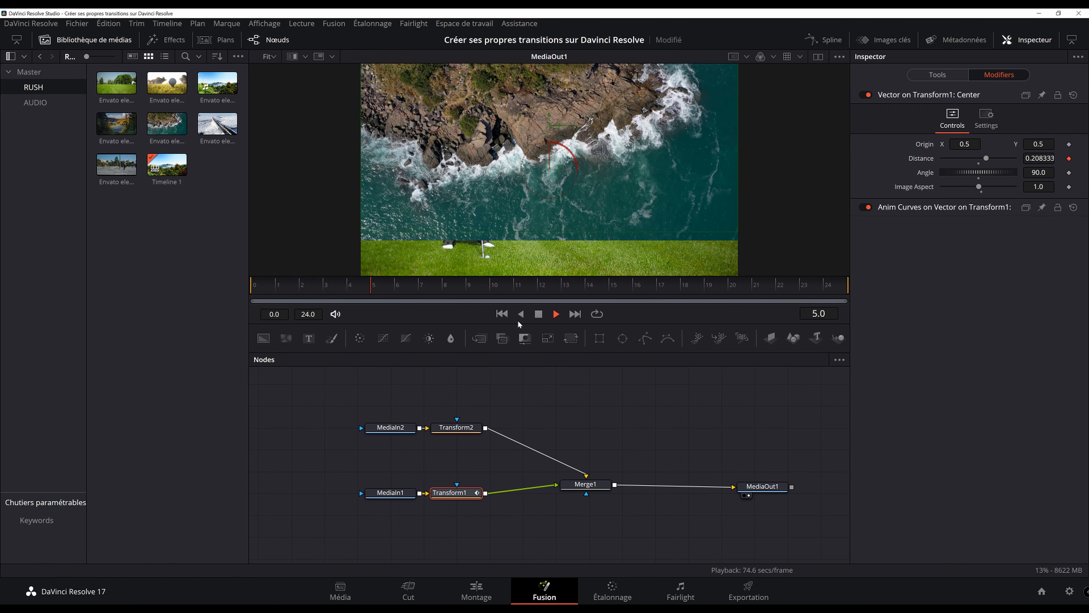
{"action": "left_click_drag", "start_coordinate": [367, 290], "coordinate": [537, 286]}
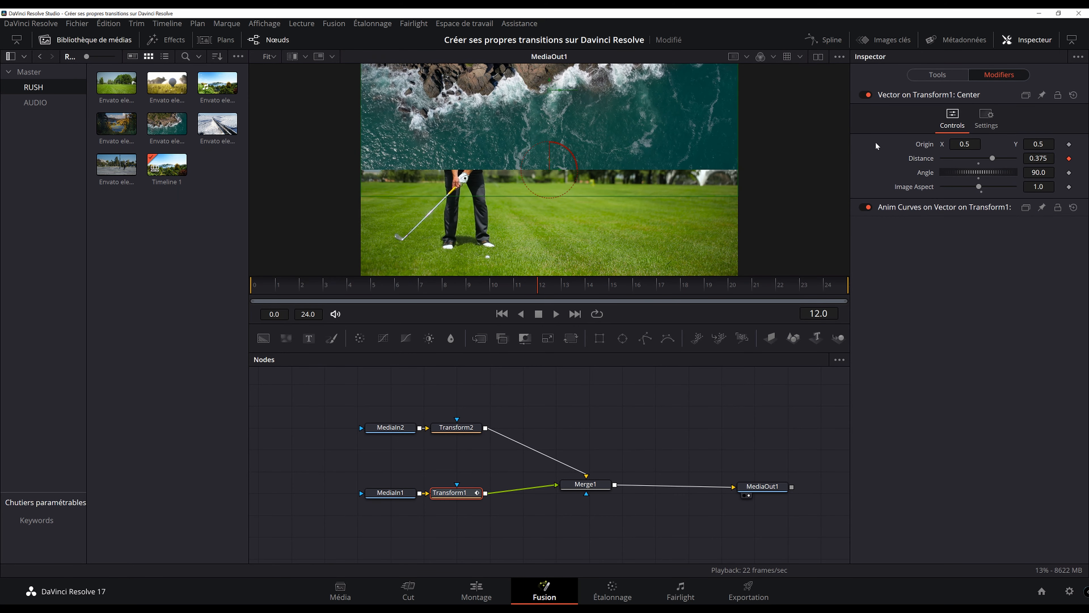
- Set the Anim Curves driving Transform1's vector to an Easing curve with Expo in and out, and check the motion
{"action": "left_click", "coordinate": [912, 206]}
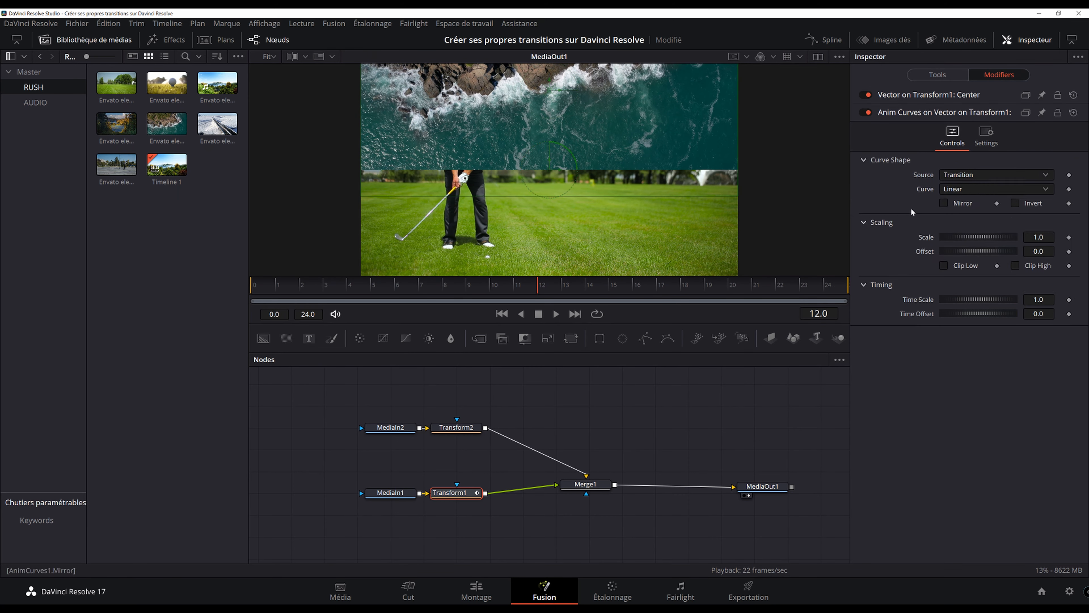
{"action": "left_click", "coordinate": [965, 190]}
{"action": "left_click", "coordinate": [958, 210]}
{"action": "left_click", "coordinate": [960, 203]}
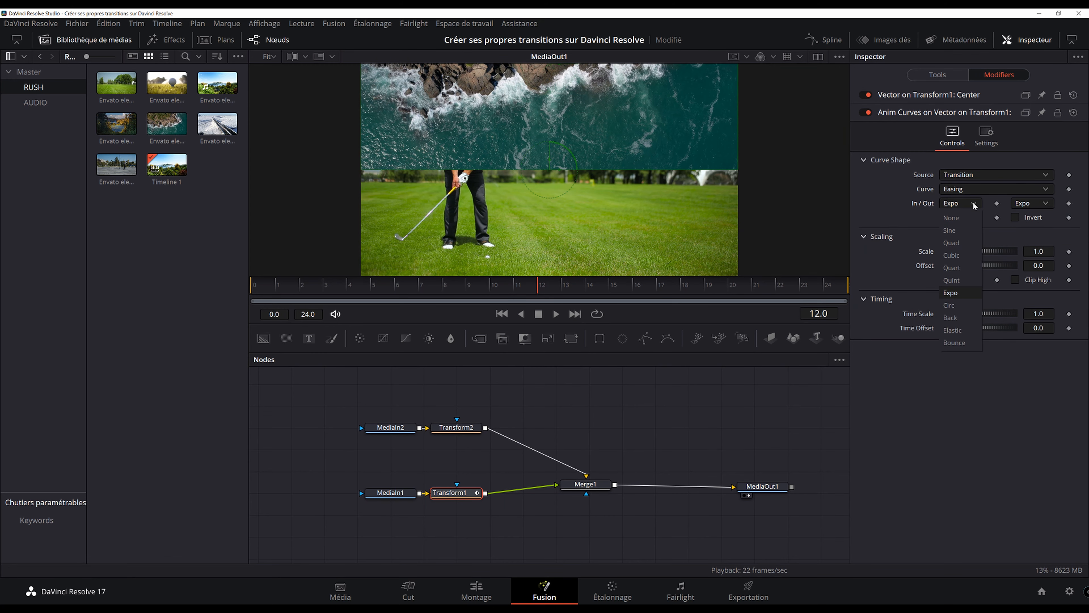
{"action": "left_click", "coordinate": [957, 293]}
{"action": "left_click", "coordinate": [1021, 204]}
{"action": "left_click", "coordinate": [1023, 292]}
{"action": "key", "text": "space"}
{"action": "mouse_move", "coordinate": [524, 289]}
{"action": "left_mouse_down"}
{"action": "mouse_move", "coordinate": [483, 283]}
{"action": "mouse_move", "coordinate": [524, 286]}
{"action": "left_mouse_up"}
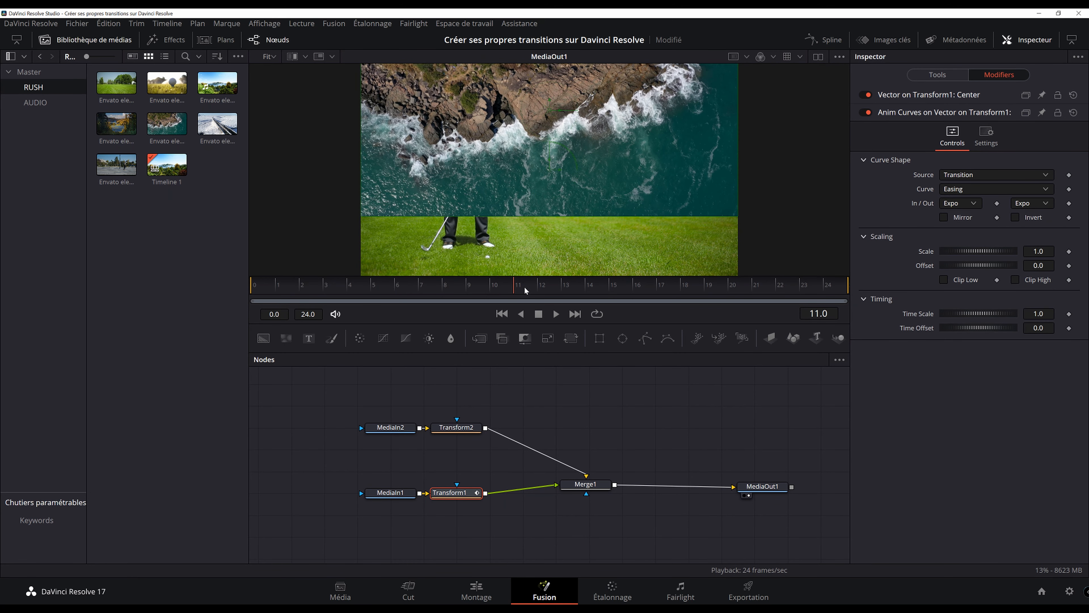
- Enable Motion Blur on Transform1 with Quality 10 and check the blur around the middle of the transition
{"action": "left_click", "coordinate": [948, 79]}
{"action": "left_click", "coordinate": [949, 125]}
{"action": "left_click", "coordinate": [985, 117]}
{"action": "left_click", "coordinate": [943, 263]}
{"action": "left_click_drag", "start_coordinate": [956, 277], "coordinate": [1017, 278]}
{"action": "left_click_drag", "start_coordinate": [585, 286], "coordinate": [753, 306]}
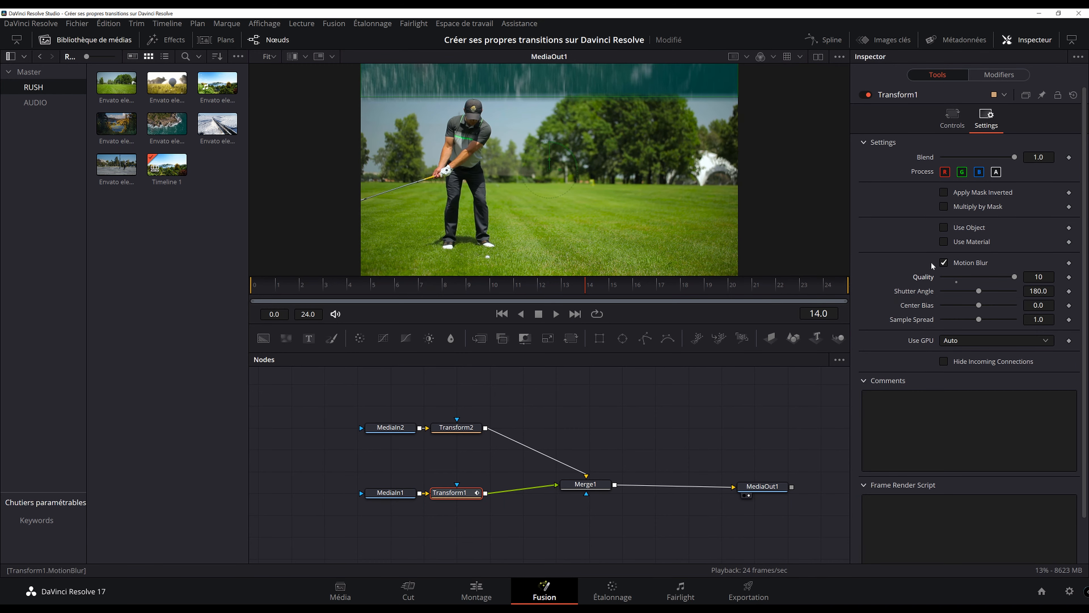
{"action": "left_click_drag", "start_coordinate": [425, 287], "coordinate": [521, 281]}
{"action": "left_click_drag", "start_coordinate": [446, 280], "coordinate": [602, 295]}
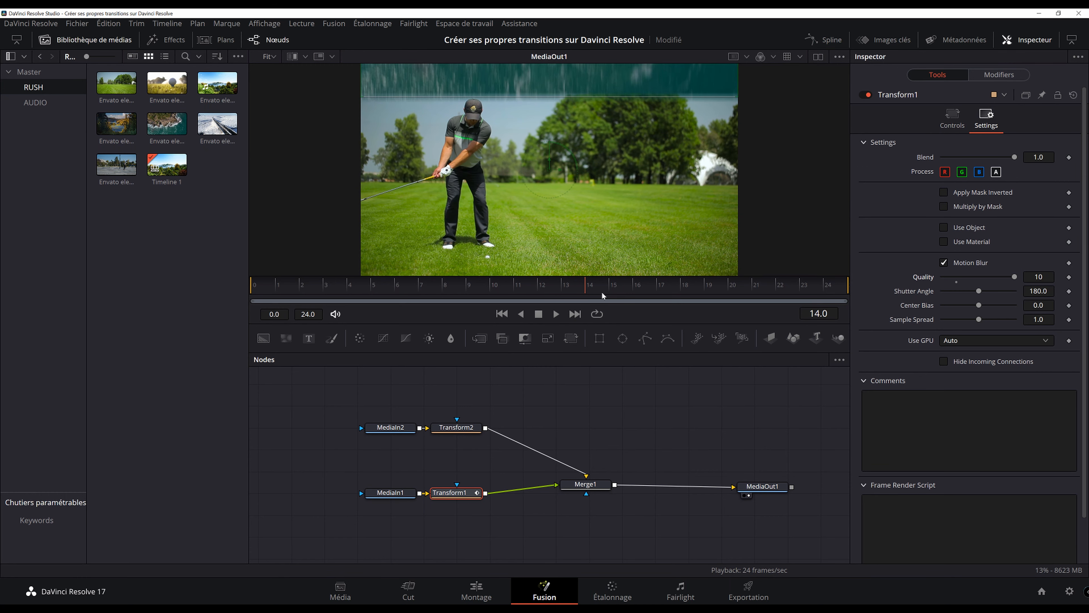
- Modify Transform2's Center with a Vector Result
{"action": "left_click", "coordinate": [474, 427]}
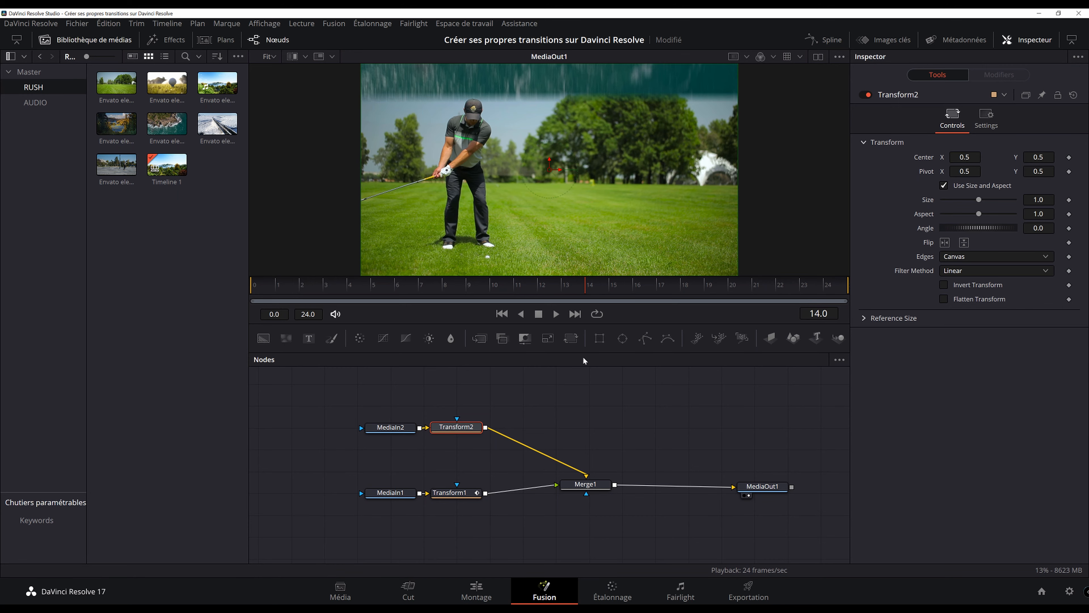
{"action": "left_click_drag", "start_coordinate": [459, 289], "coordinate": [538, 301]}
{"action": "left_click", "coordinate": [481, 421]}
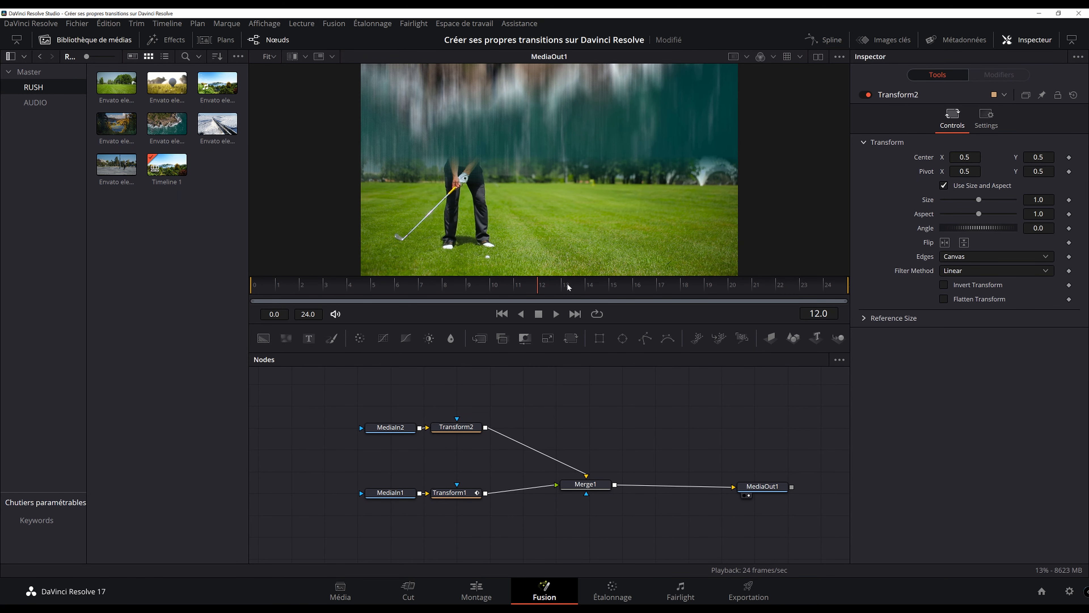
{"action": "left_click", "coordinate": [586, 286]}
{"action": "left_click", "coordinate": [466, 425]}
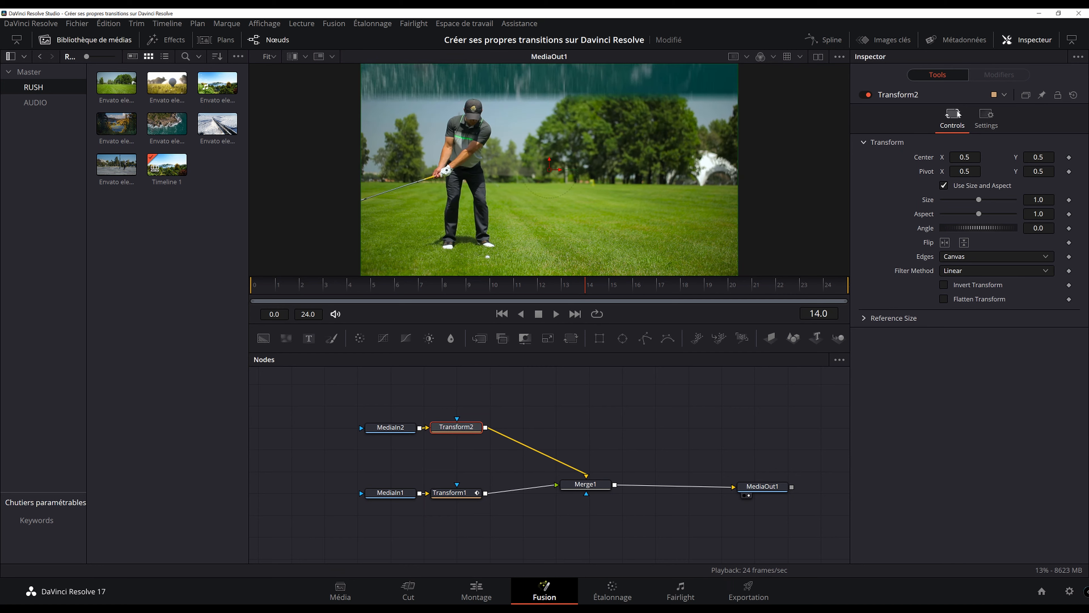
{"action": "right_click", "coordinate": [929, 160]}
{"action": "mouse_move", "coordinate": [966, 205]}
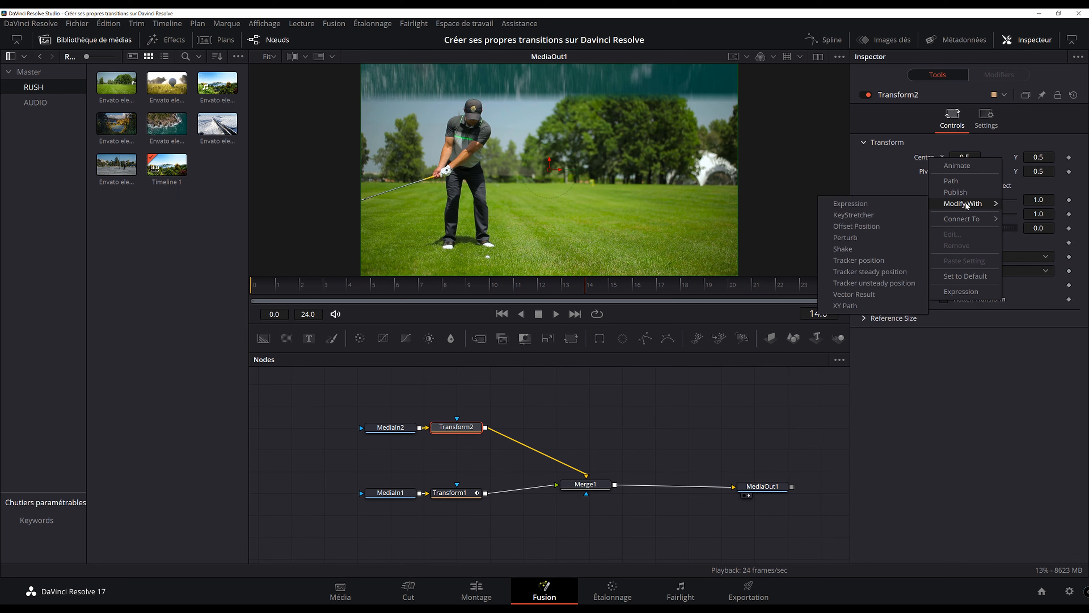
{"action": "left_click", "coordinate": [874, 294]}
- Drive the Distance of Transform2's Center vector with Anim Curves
{"action": "left_click", "coordinate": [998, 74]}
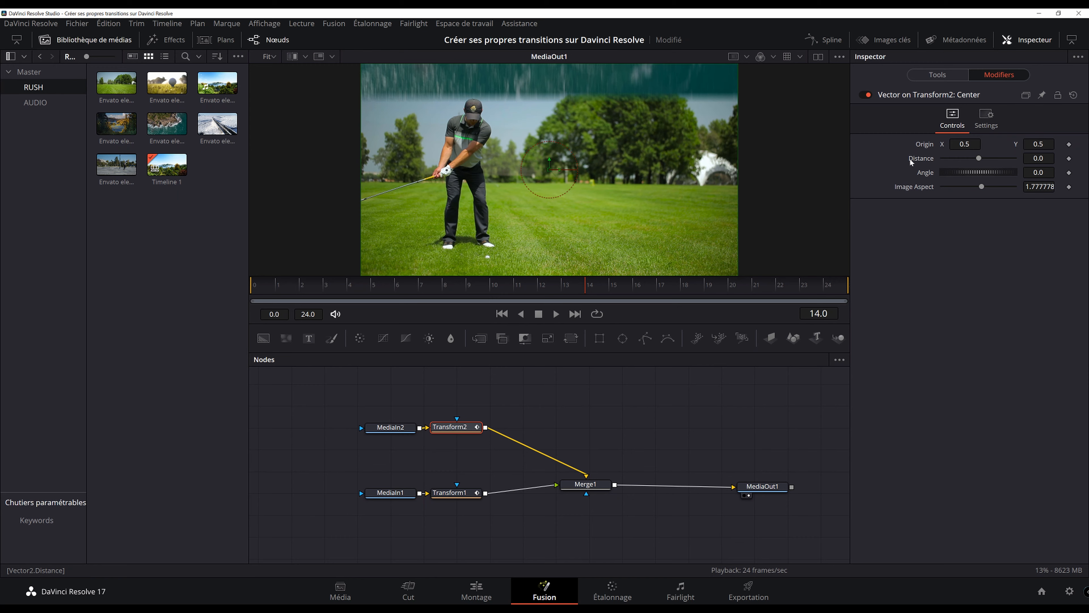
{"action": "right_click", "coordinate": [919, 163]}
{"action": "mouse_move", "coordinate": [966, 208]}
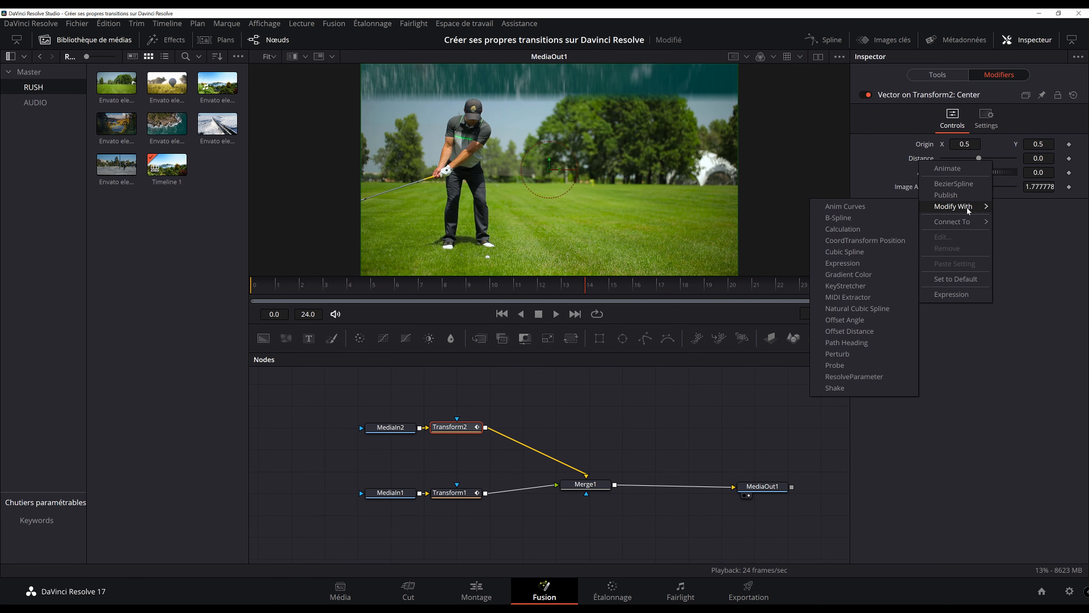
{"action": "left_click", "coordinate": [858, 206]}
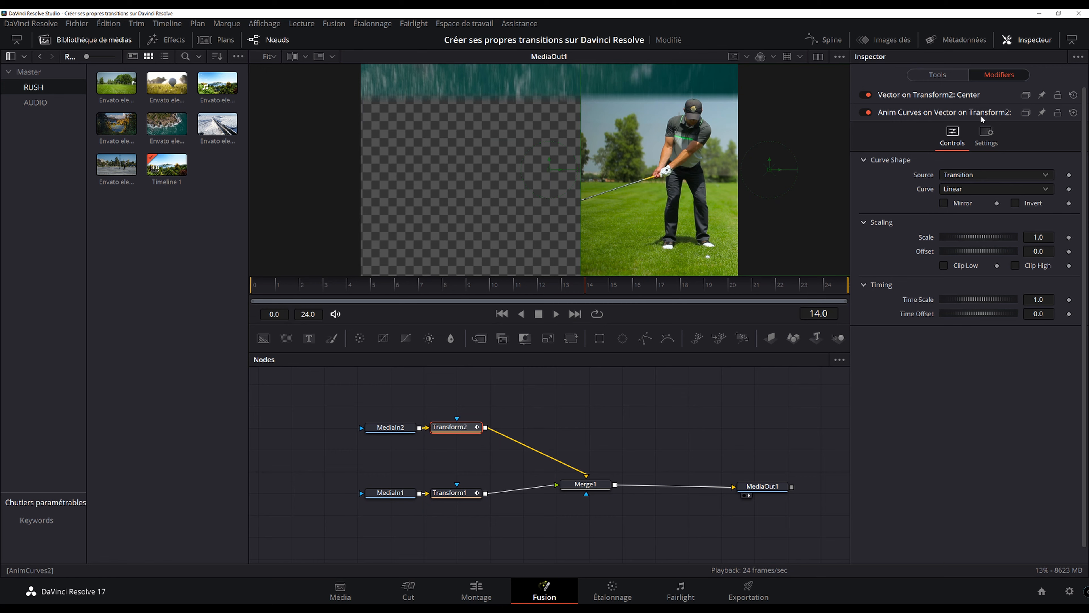
- Set the Angle of the vector on Transform2's Center to 90 and its Image Aspect to 1
{"action": "left_click", "coordinate": [956, 95]}
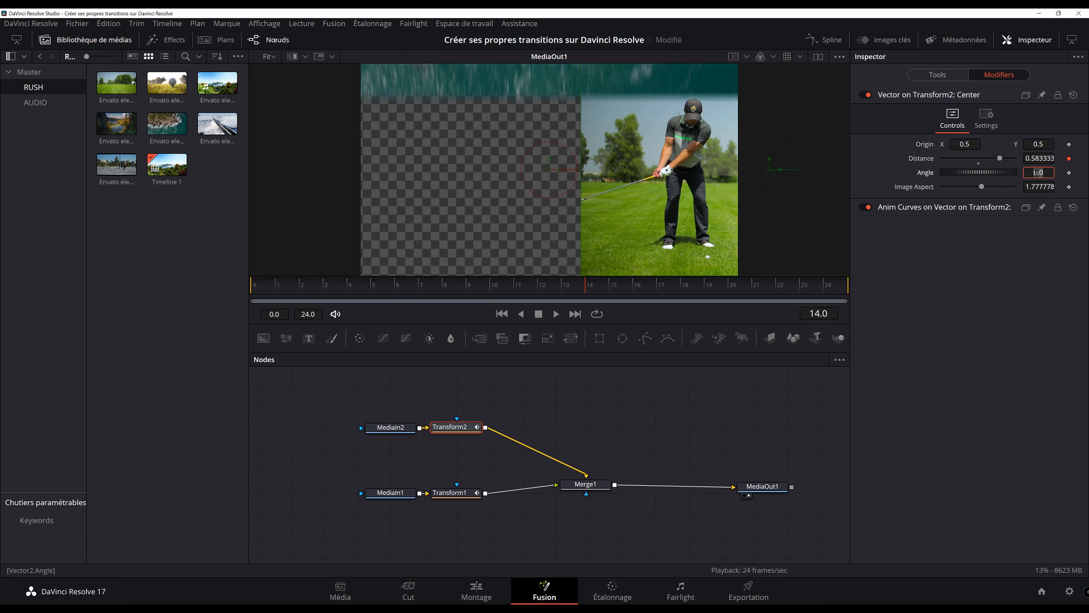
{"action": "key", "text": "Tab"}
{"action": "left_click_drag", "start_coordinate": [359, 293], "coordinate": [252, 290]}
{"action": "key", "text": "space"}
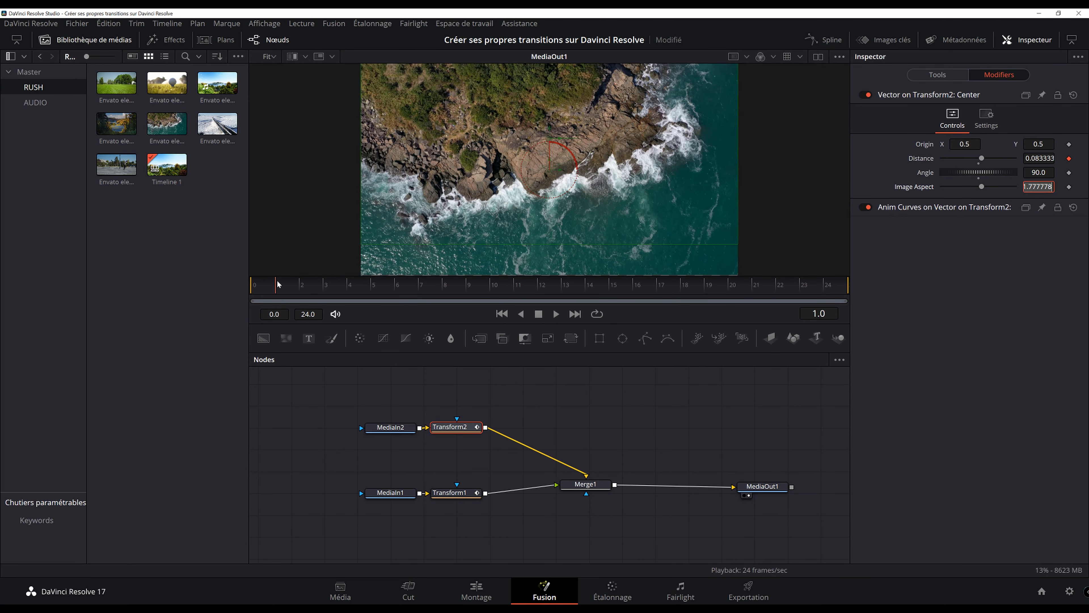
{"action": "left_click_drag", "start_coordinate": [359, 284], "coordinate": [299, 287]}
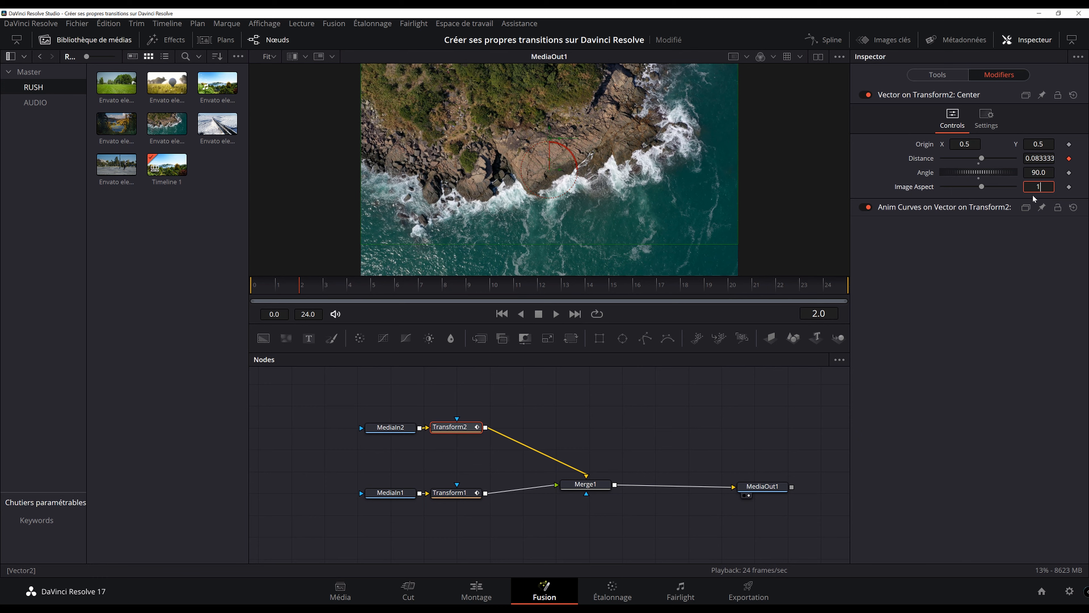
- Set the Offset of the Anim Curves on Transform2's vector to -1 and check Transform2's Center movement over the transition
{"action": "left_click", "coordinate": [943, 207]}
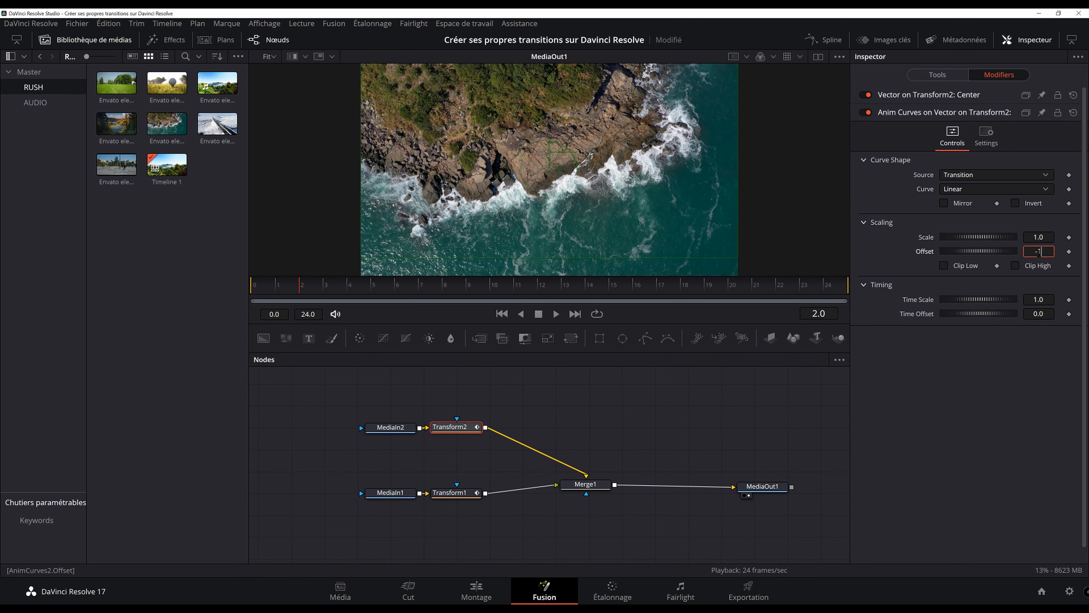
{"action": "key", "text": "Tab"}
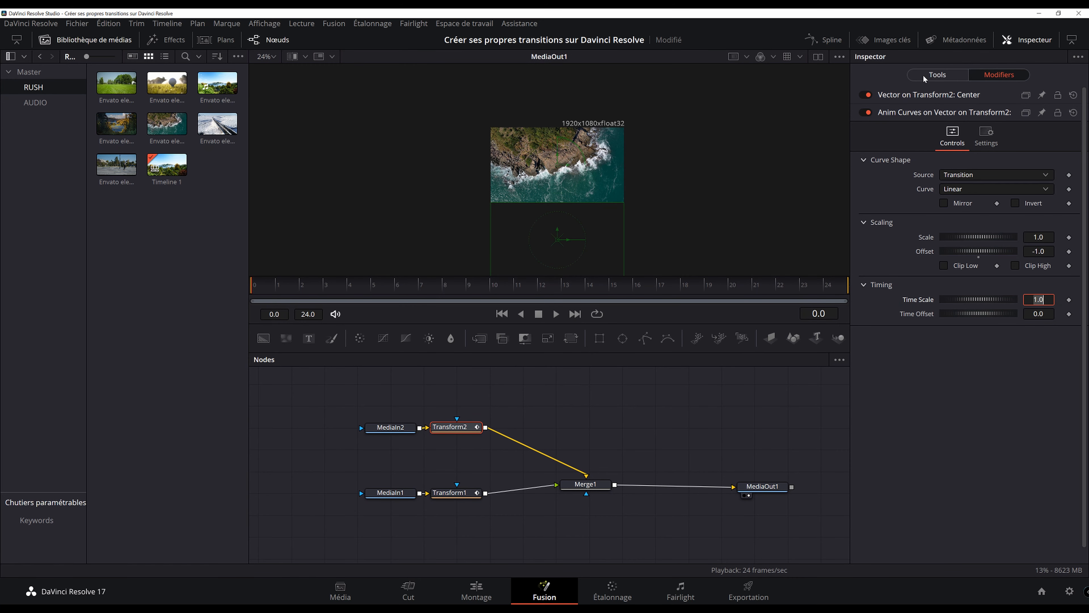
{"action": "left_click", "coordinate": [937, 75]}
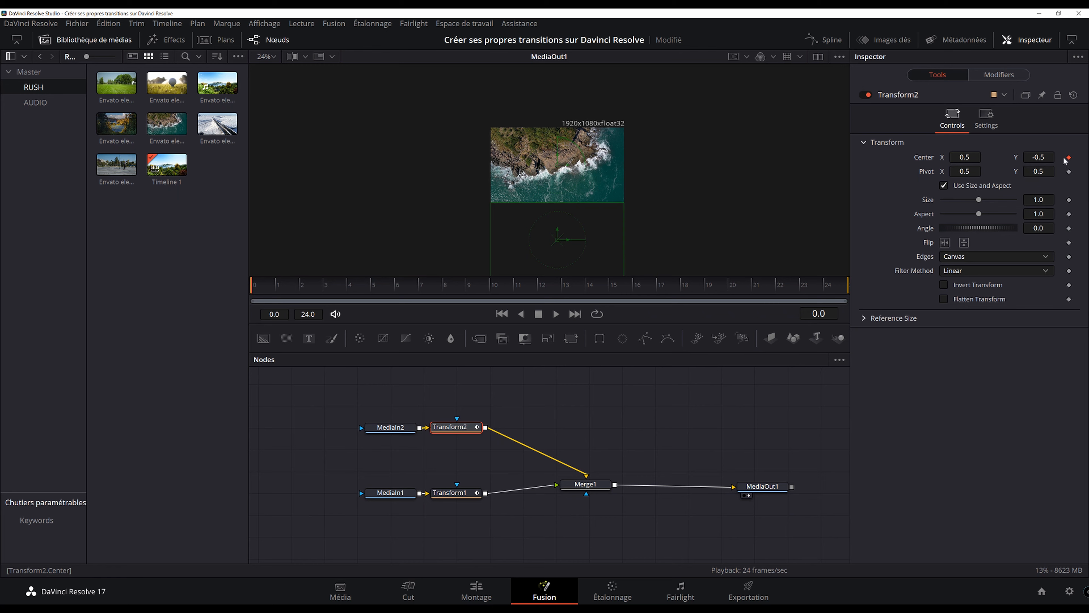
{"action": "key", "text": "space"}
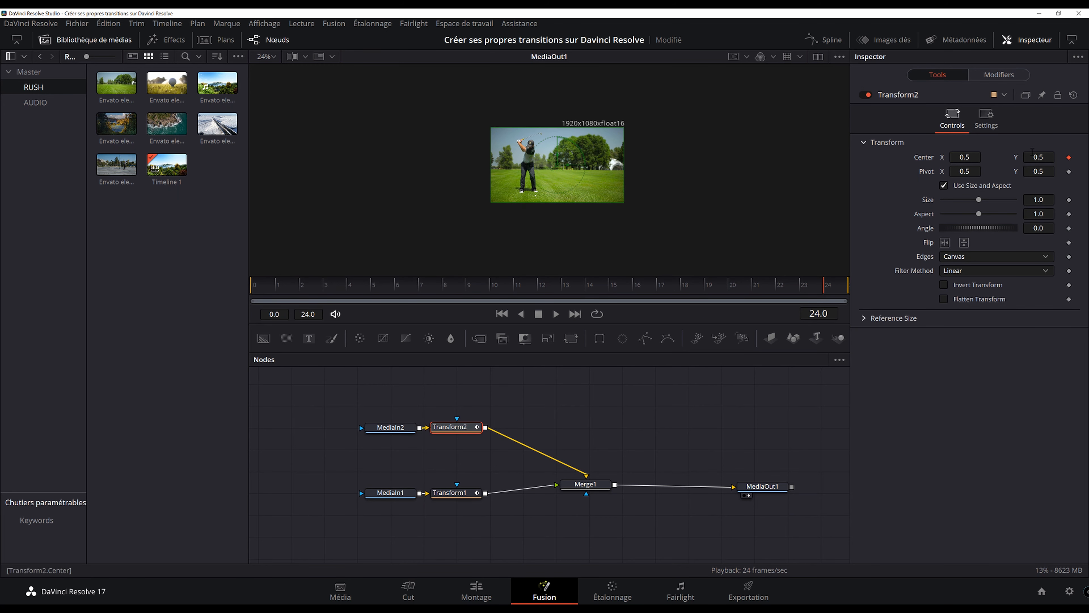
{"action": "left_click", "coordinate": [347, 285]}
{"action": "left_click_drag", "start_coordinate": [422, 284], "coordinate": [346, 274]}
- Set the Anim Curves driving Transform2's vector to an Easing curve with Expo in and out, with the viewer fitted
{"action": "left_click", "coordinate": [1011, 75]}
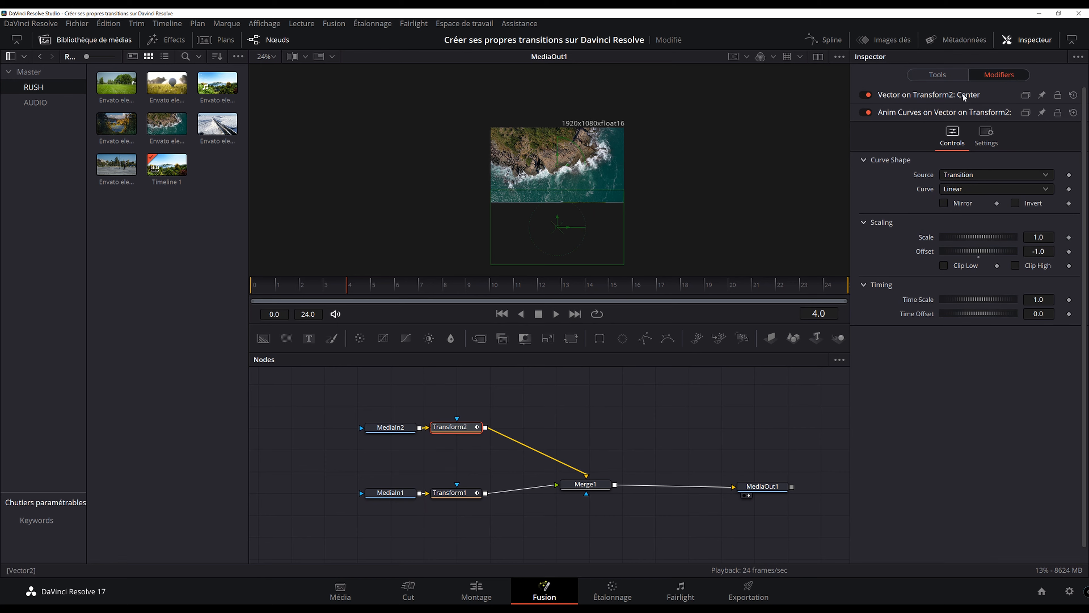
{"action": "left_click", "coordinate": [268, 56]}
{"action": "left_click", "coordinate": [265, 72]}
{"action": "left_click", "coordinate": [957, 189]}
{"action": "left_click", "coordinate": [958, 217]}
{"action": "left_click", "coordinate": [959, 206]}
{"action": "left_click", "coordinate": [954, 293]}
{"action": "left_click", "coordinate": [1031, 203]}
{"action": "left_click", "coordinate": [1025, 293]}
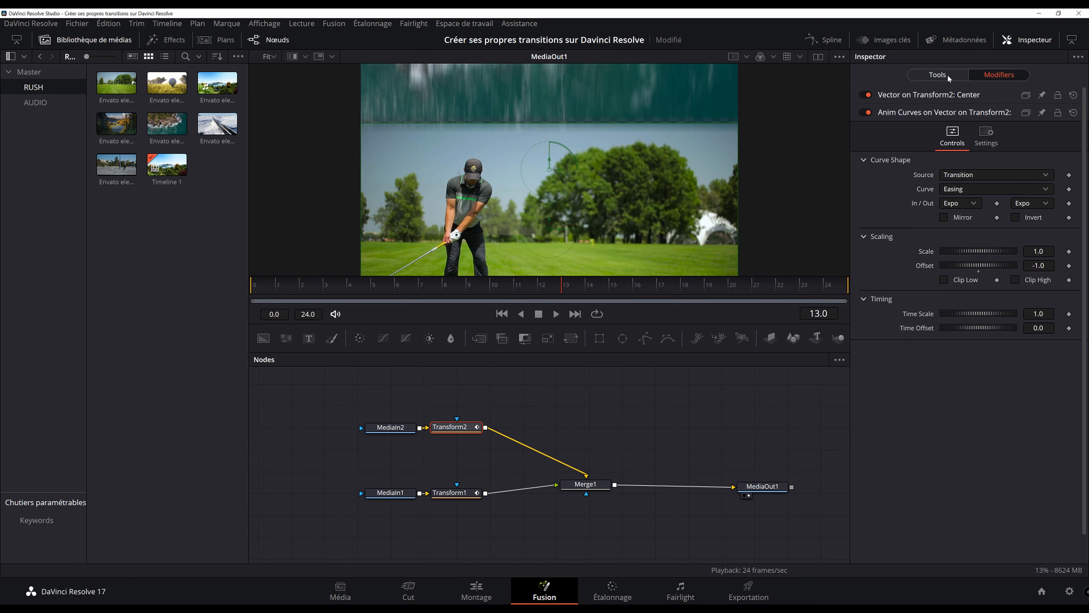
- Enable Motion Blur on Transform2 and scrub to frame 13 to check it
{"action": "left_click", "coordinate": [937, 74]}
{"action": "left_click", "coordinate": [986, 118]}
{"action": "left_click", "coordinate": [961, 261]}
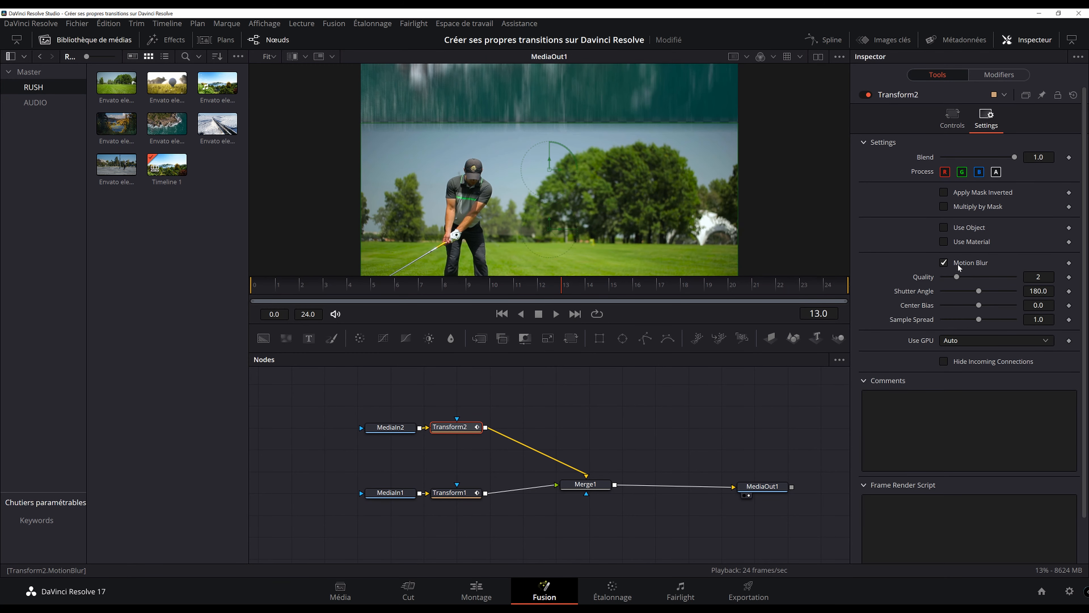
{"action": "left_click_drag", "start_coordinate": [374, 289], "coordinate": [565, 289]}
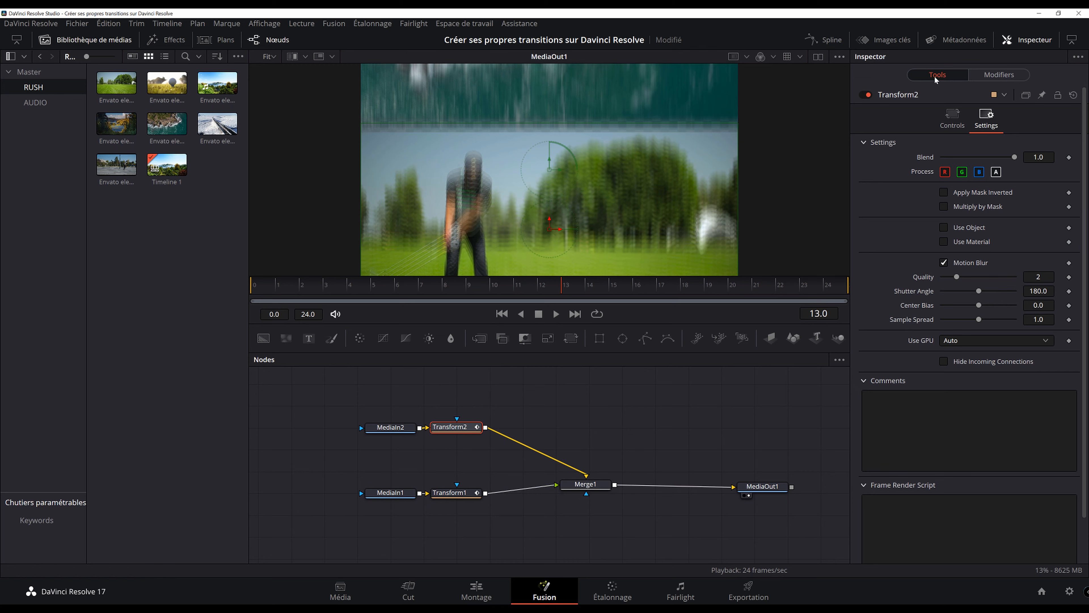
- Set Transform2's Edges to Mirror and play the complete vertical slide transition
{"action": "left_click", "coordinate": [951, 120]}
{"action": "left_click", "coordinate": [955, 257]}
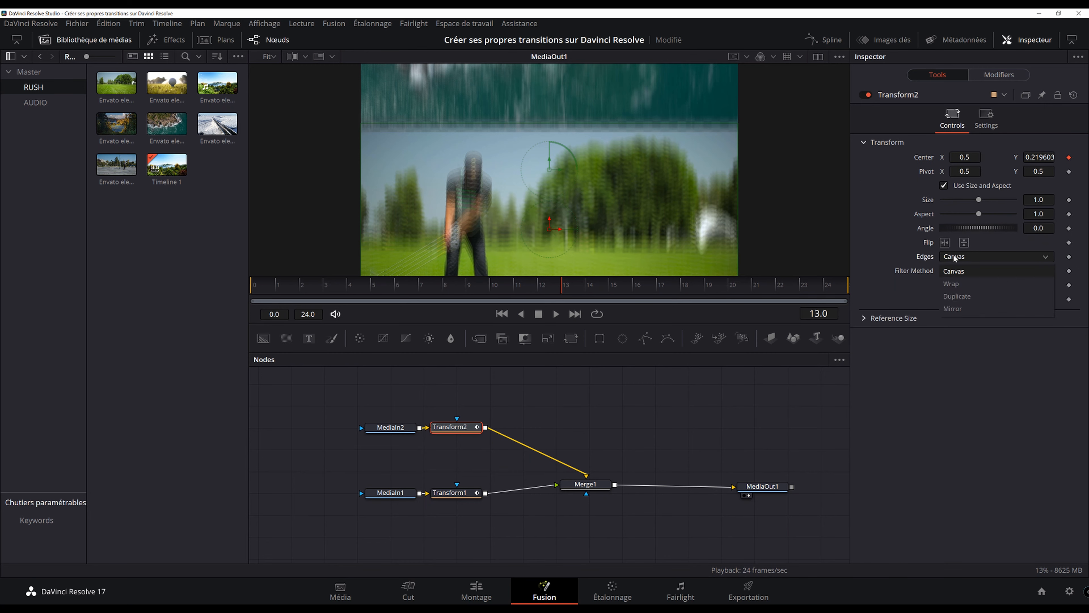
{"action": "left_click", "coordinate": [952, 309]}
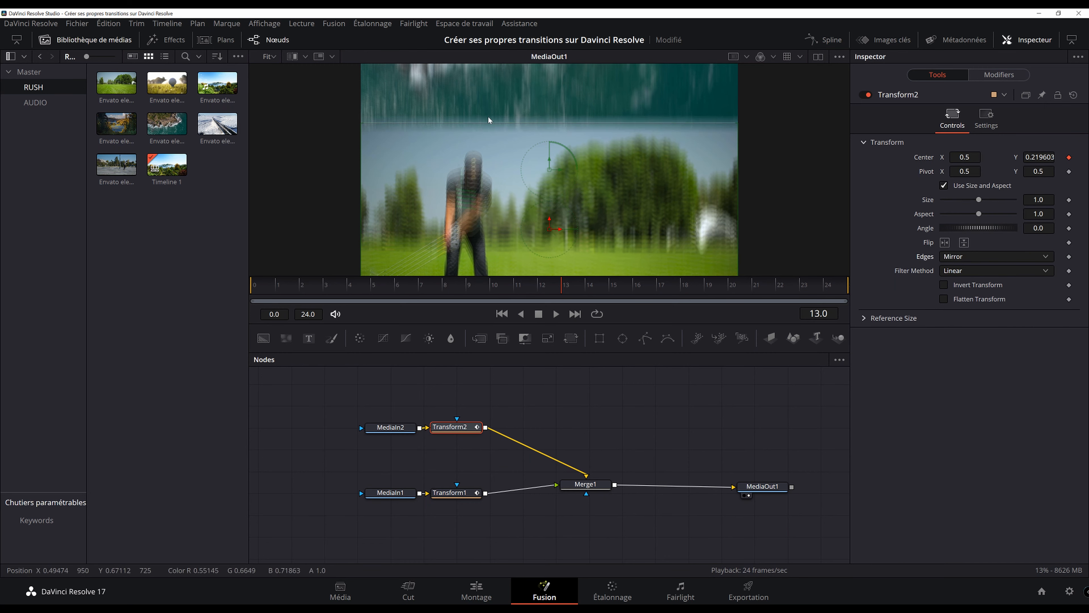
{"action": "left_click", "coordinate": [578, 388]}
{"action": "key", "text": "space"}
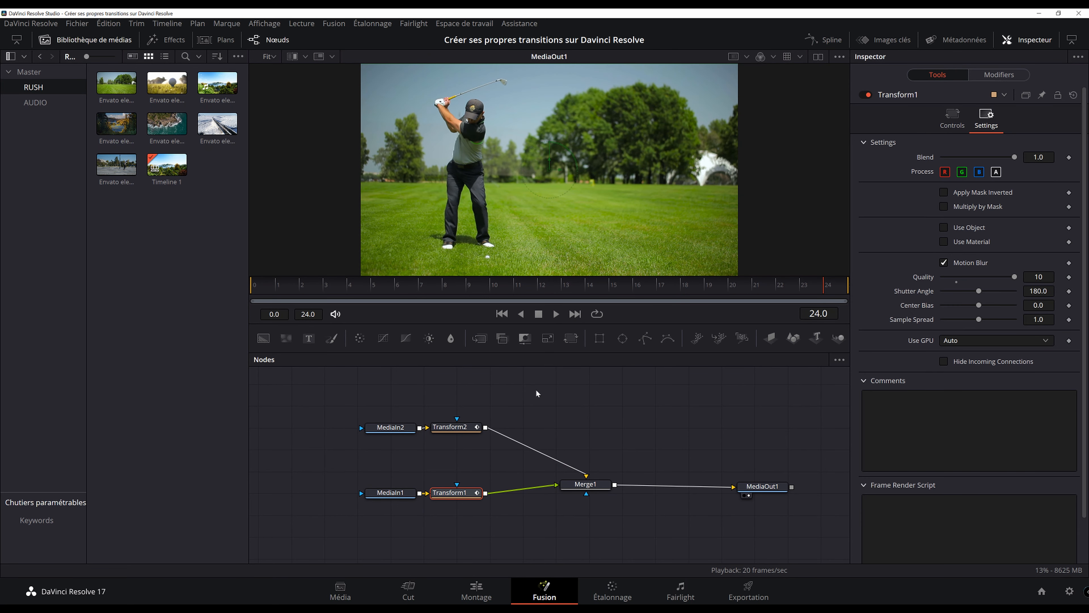
{"action": "left_click", "coordinate": [535, 389]}
{"action": "left_click", "coordinate": [458, 428]}
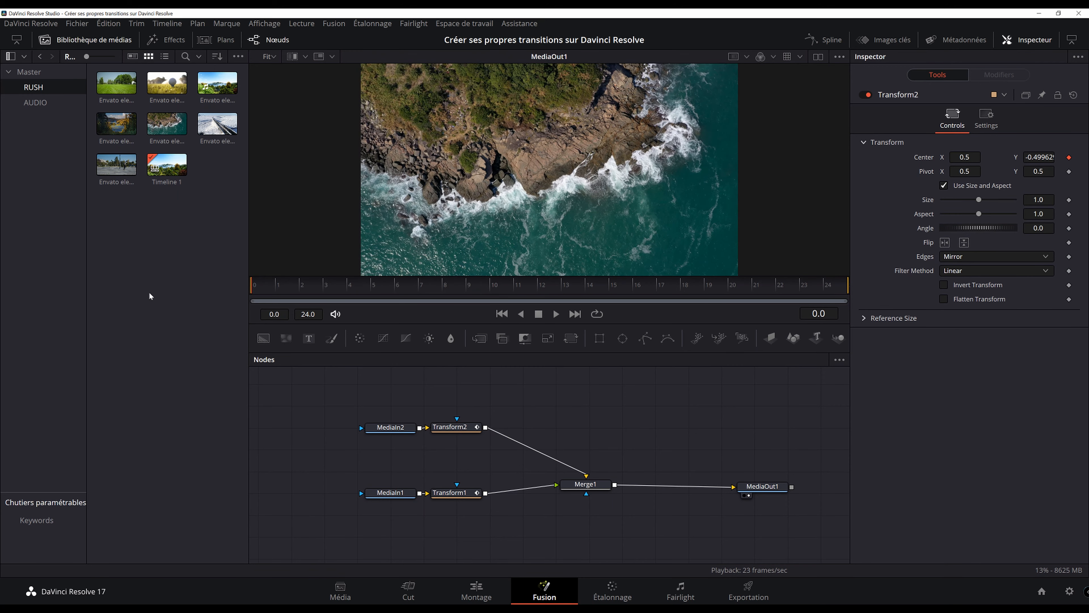
- Preview the vertical slide, return to the edit page and save the transition as a preset named "Bascule Bas haut Preset"
{"action": "key", "text": "space"}
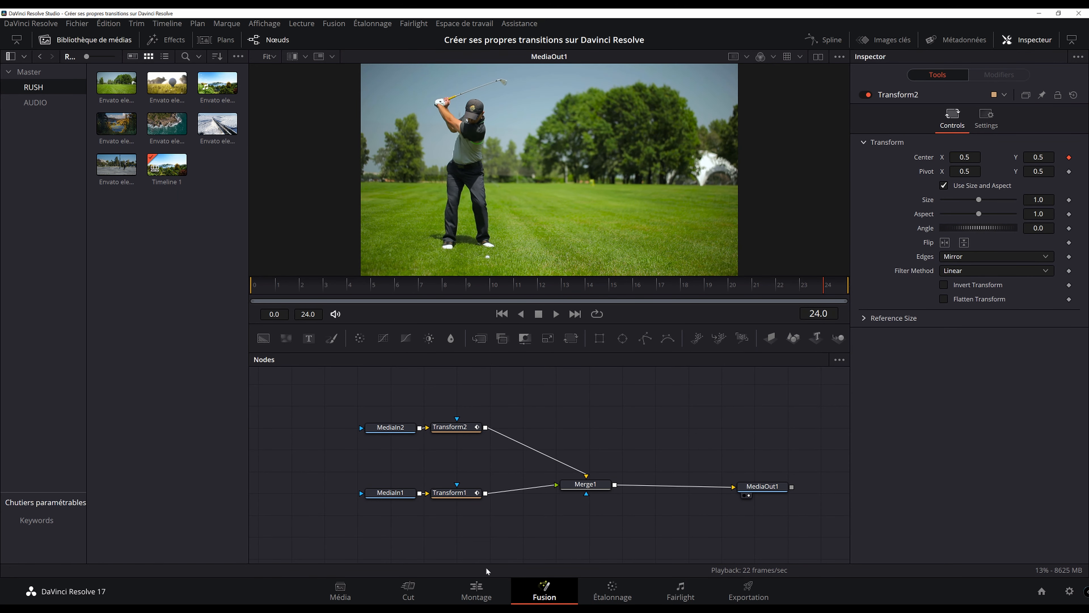
{"action": "left_click", "coordinate": [475, 590]}
{"action": "right_click", "coordinate": [580, 444]}
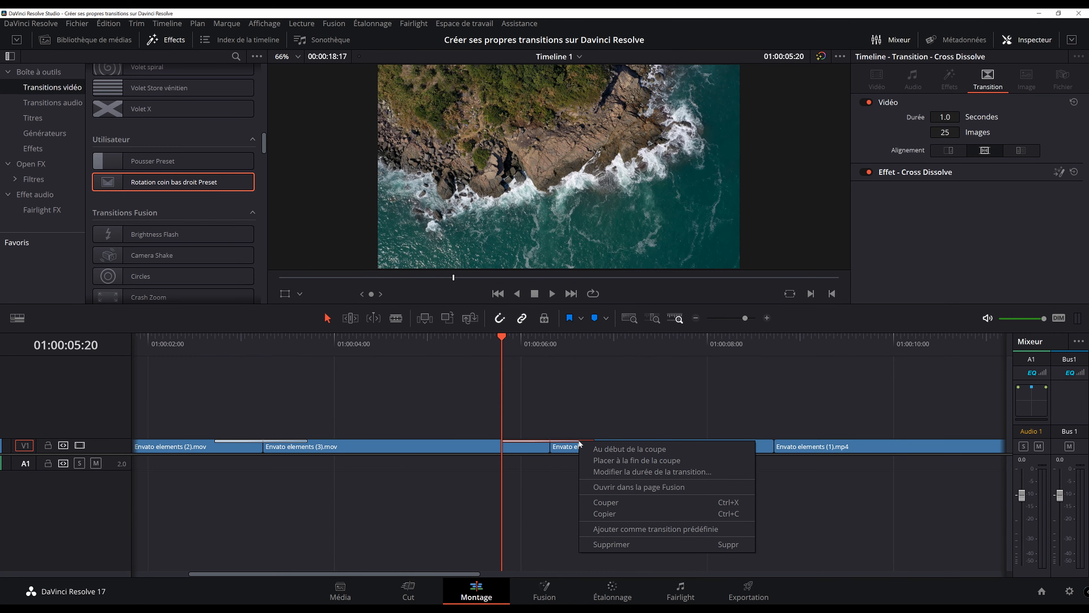
{"action": "left_click", "coordinate": [635, 529]}
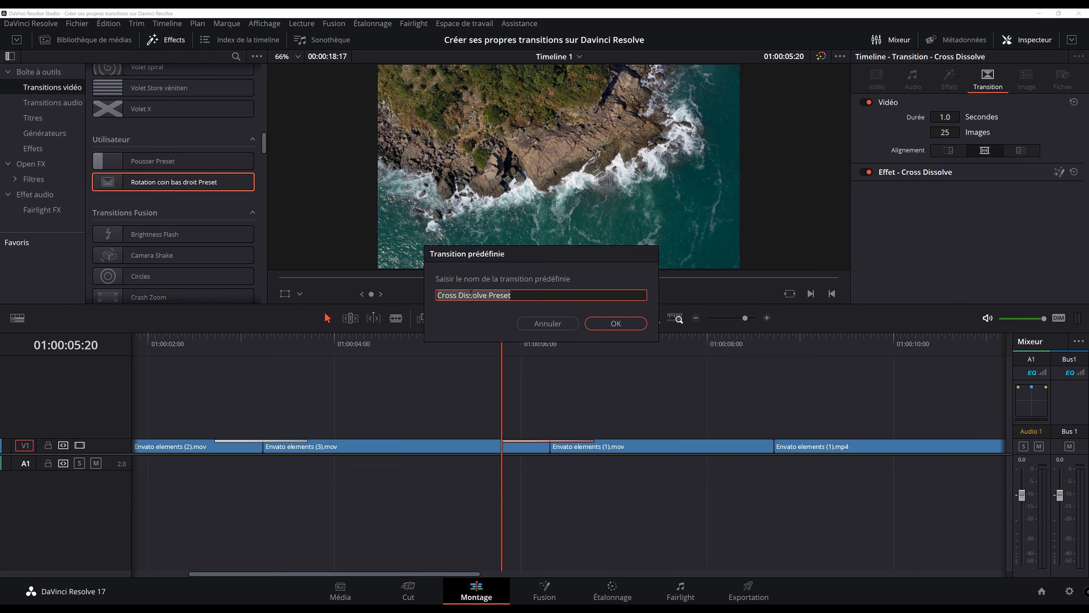
{"action": "left_click_drag", "start_coordinate": [487, 295], "coordinate": [411, 295]}
{"action": "key", "text": "BackSpace"}
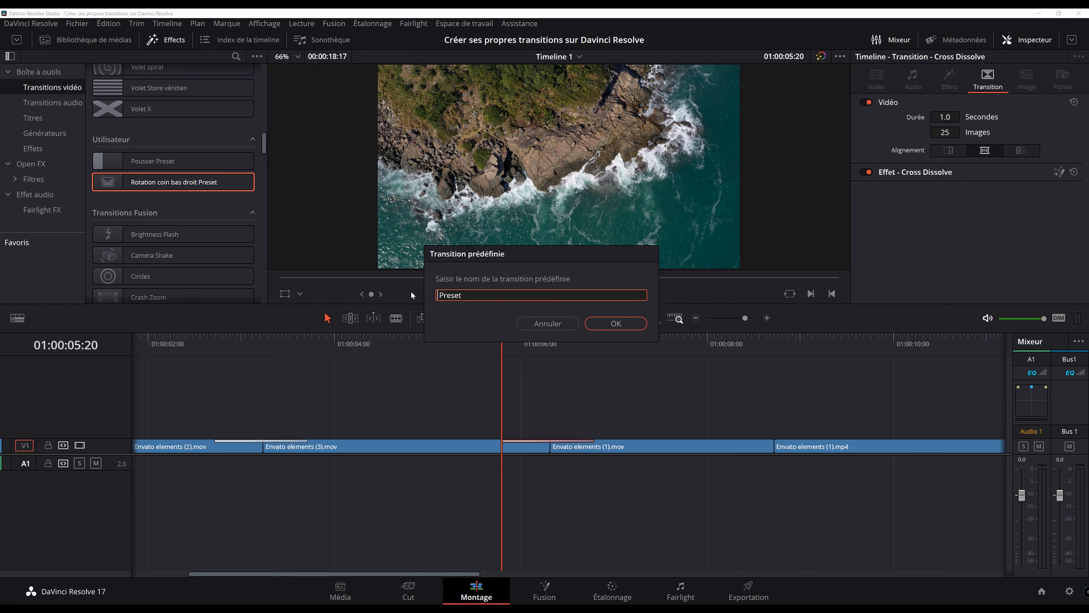
{"action": "type", "text": "Bascule Bas haut"}
{"action": "left_click", "coordinate": [631, 324]}
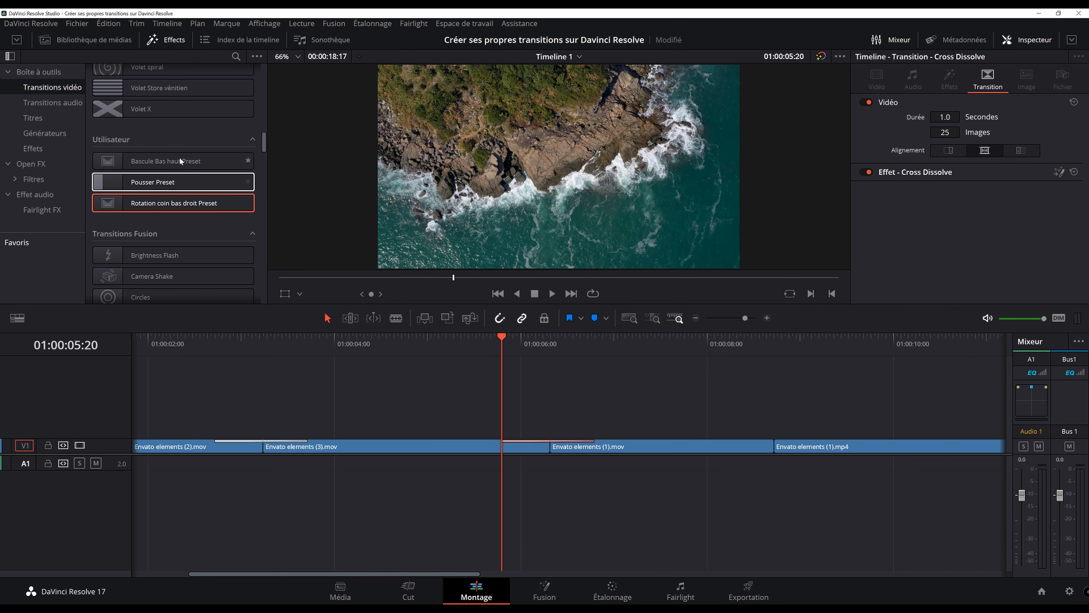
- Apply Rotation coin bas droit Preset to the cut between Envato elements (1).mov and Envato elements (1).mp4 and play it
{"action": "scroll", "coordinate": [710, 437], "scroll_direction": "down", "scroll_amount": 2}
{"action": "scroll", "coordinate": [753, 434], "scroll_direction": "right", "scroll_amount": 2}
{"action": "left_click_drag", "start_coordinate": [214, 205], "coordinate": [685, 441]}
{"action": "left_click", "coordinate": [644, 347]}
{"action": "key", "text": "space"}
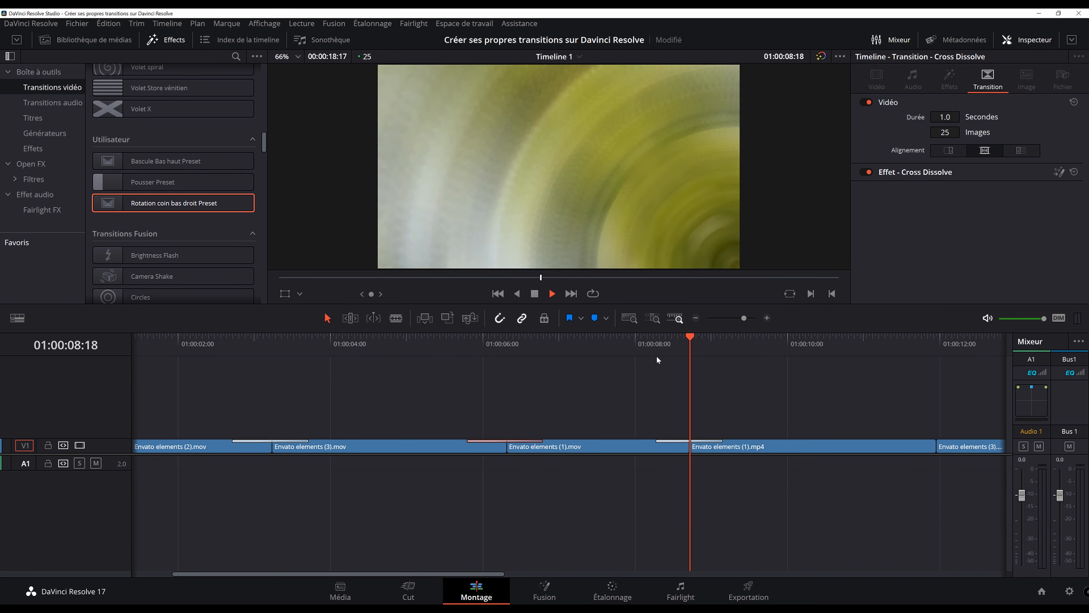
{"action": "key", "text": "space"}
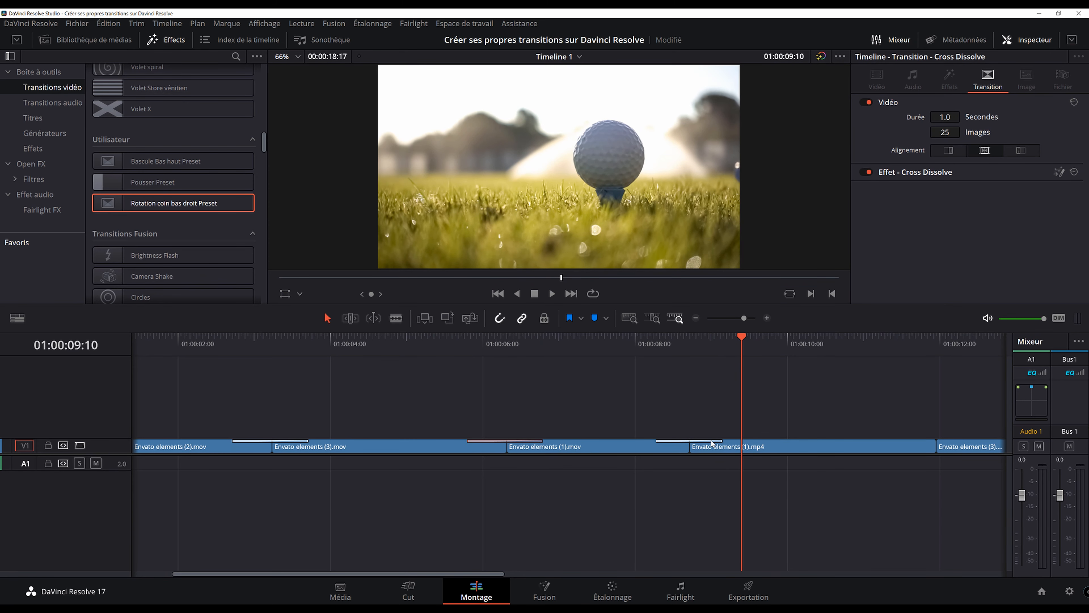
- Replace the transition before Envato elements (1).mp4 with Bascule Bas haut Preset and play across the cut
{"action": "left_click", "coordinate": [686, 429]}
{"action": "left_click_drag", "start_coordinate": [168, 161], "coordinate": [688, 442]}
{"action": "left_click", "coordinate": [664, 341]}
{"action": "key", "text": "space"}
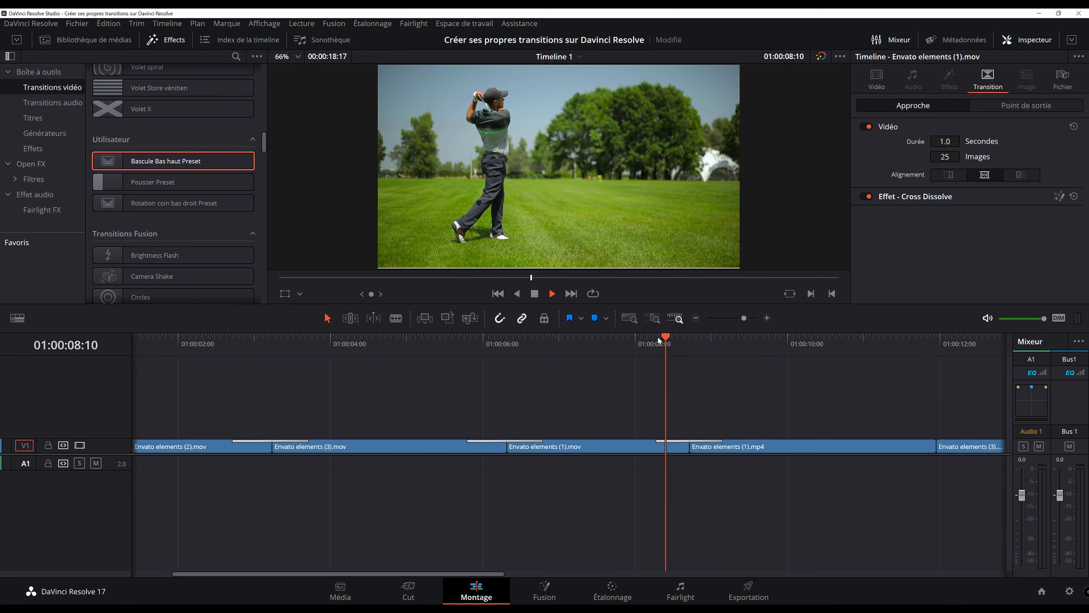
{"action": "scroll", "coordinate": [677, 396], "scroll_direction": "up", "scroll_amount": 1}
{"action": "key", "text": "space"}
{"action": "left_click", "coordinate": [431, 342]}
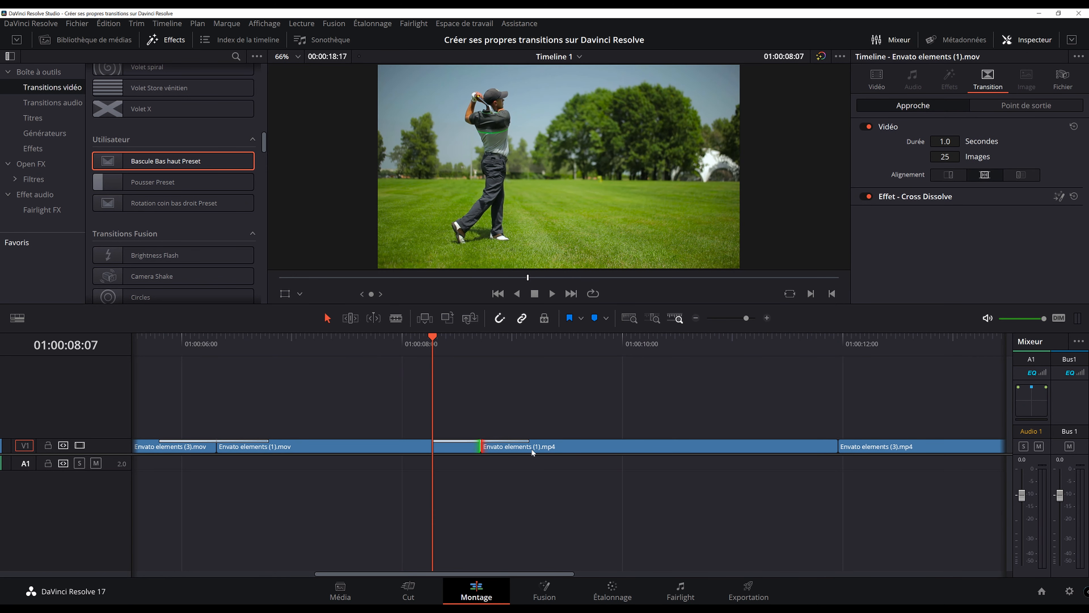
- Delete the transition before Envato elements (1).mp4, trim the clip's start and move it back against the previous clip
{"action": "left_click", "coordinate": [505, 442]}
{"action": "key", "text": "Delete"}
{"action": "left_click_drag", "start_coordinate": [488, 446], "coordinate": [531, 447]}
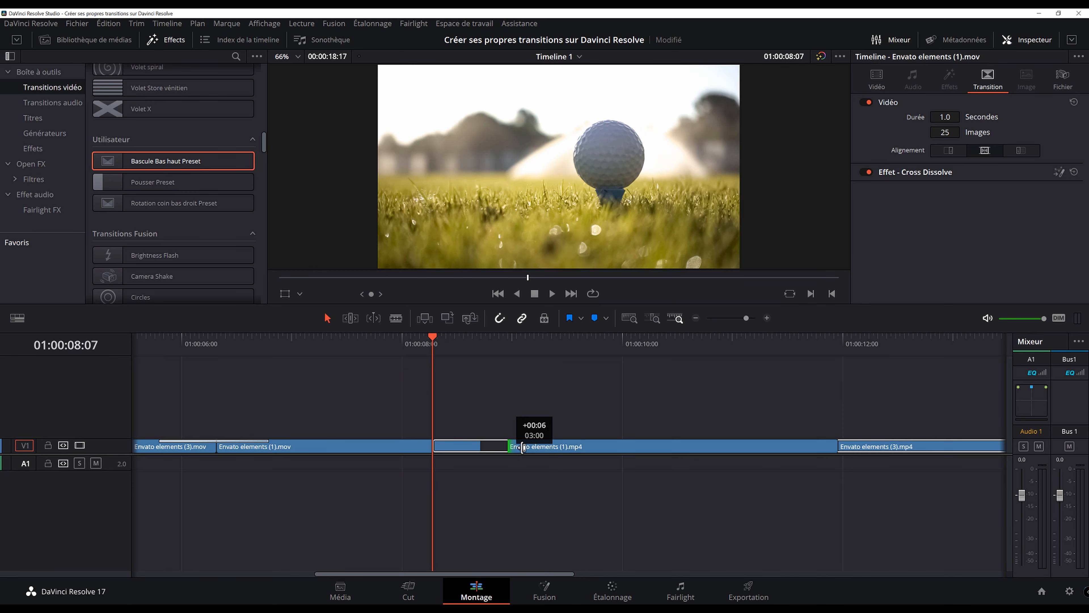
{"action": "left_click_drag", "start_coordinate": [541, 449], "coordinate": [508, 450]}
- Apply Bascule Bas haut Preset to the cut before the trimmed Envato elements (1).mp4 and play it
{"action": "left_click_drag", "start_coordinate": [180, 163], "coordinate": [482, 443]}
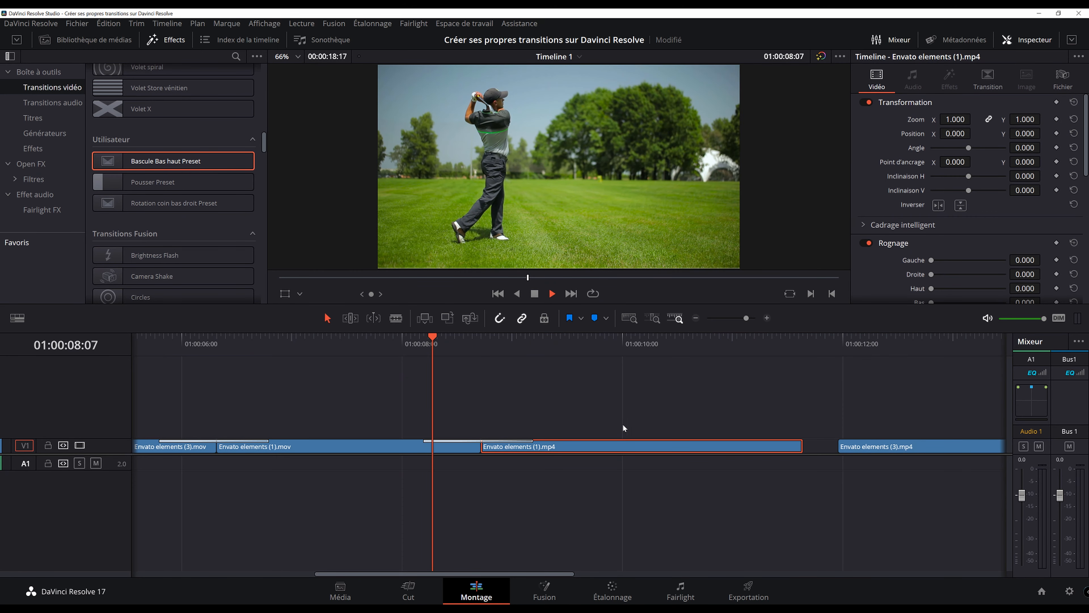
{"action": "key", "text": "space"}
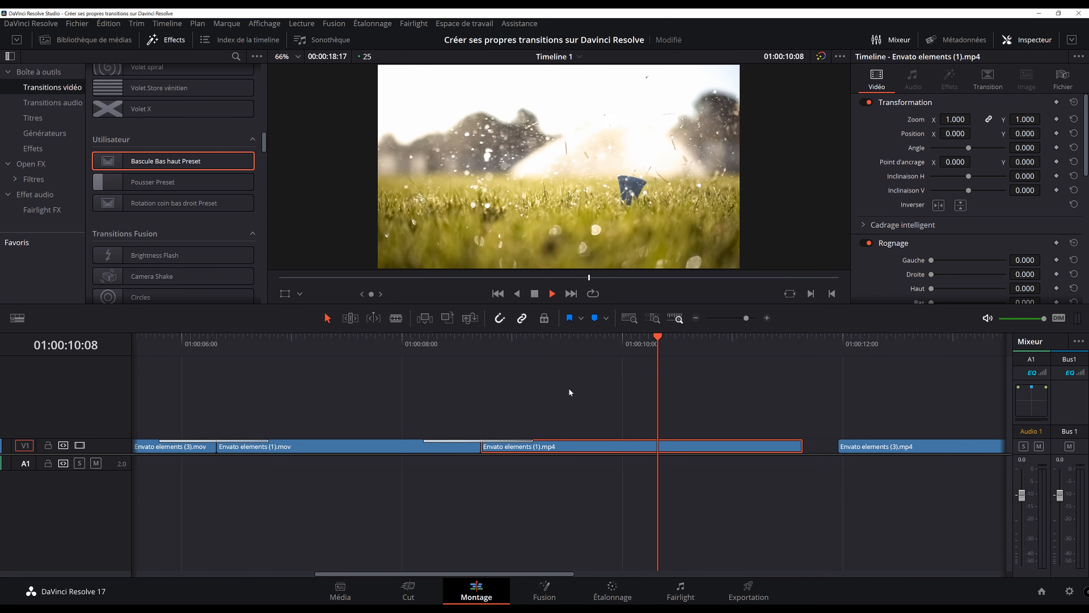
{"action": "key", "text": "space"}
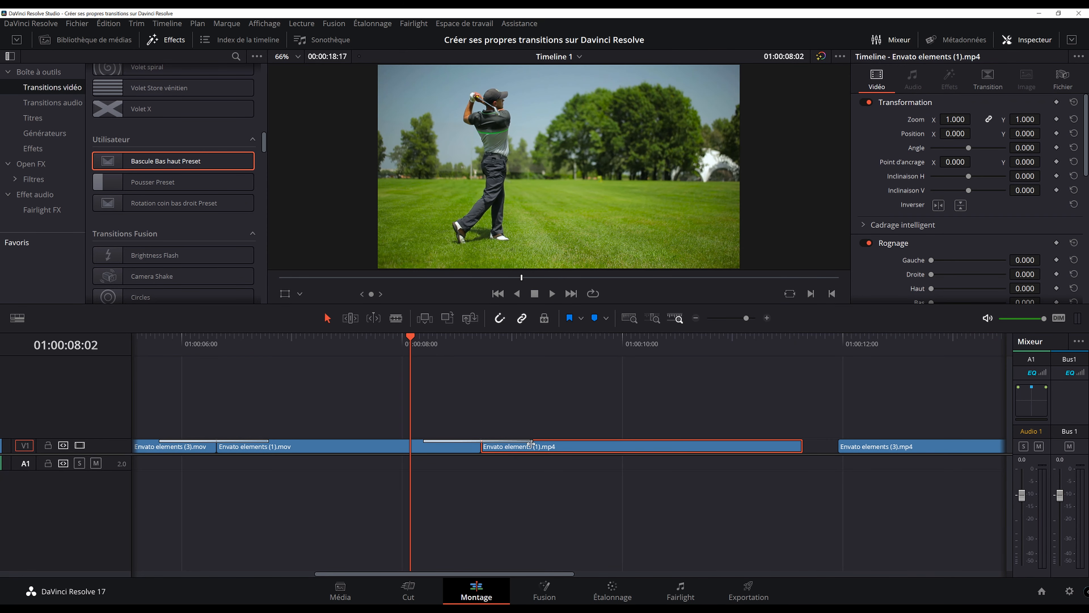
- Shorten the Bascule Bas haut transition before Envato elements (1).mp4 and replay it from just before the cut
{"action": "left_click_drag", "start_coordinate": [531, 440], "coordinate": [511, 440]}
{"action": "key", "text": "space"}
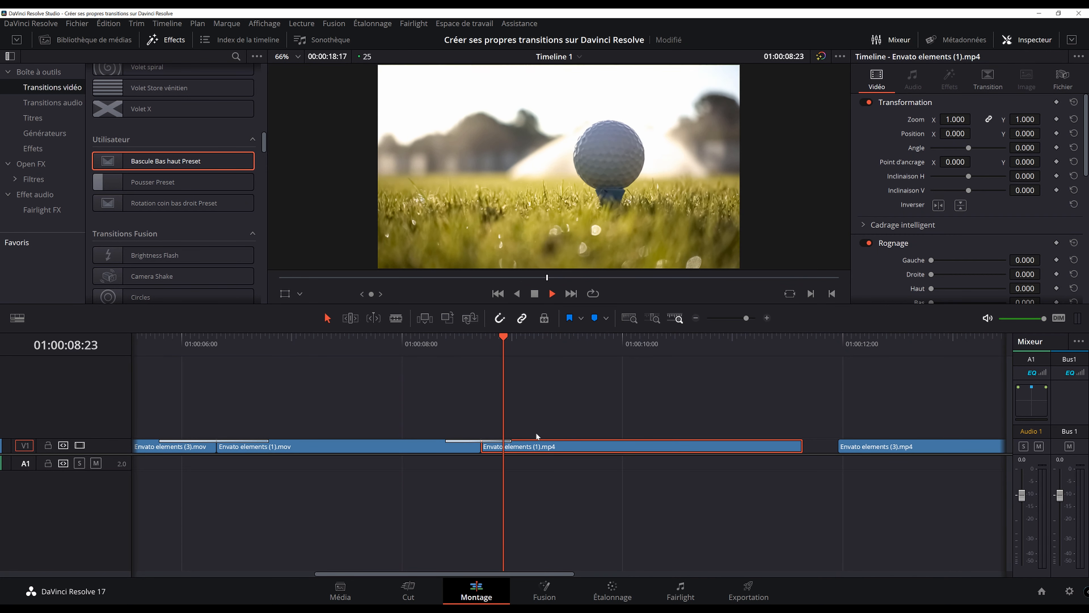
{"action": "key", "text": "space"}
{"action": "left_click", "coordinate": [430, 342]}
{"action": "key", "text": "space"}
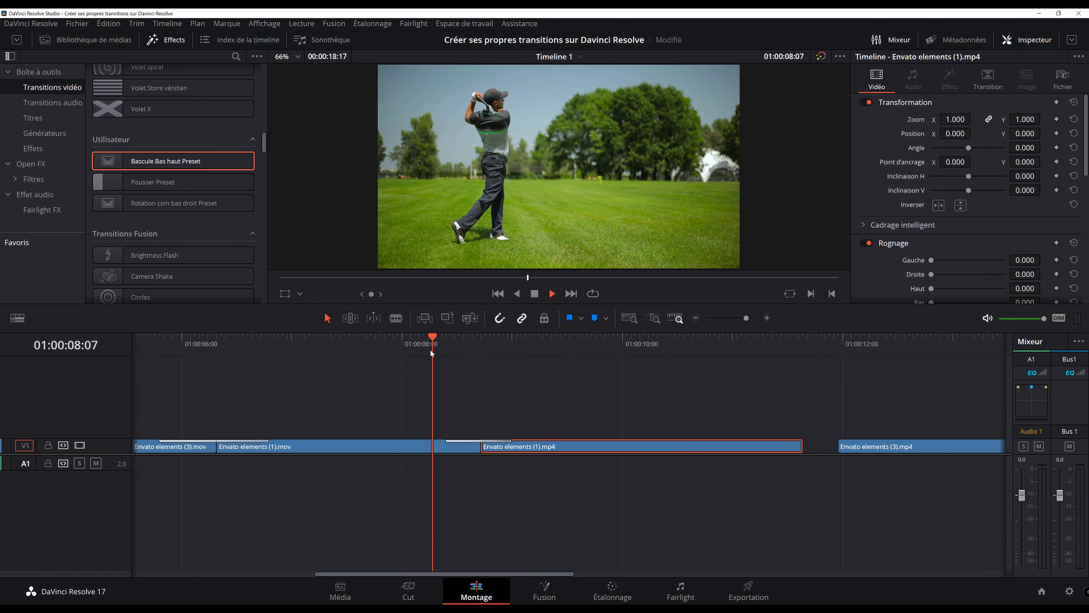
{"action": "left_click", "coordinate": [432, 344]}
{"action": "key", "text": "space"}
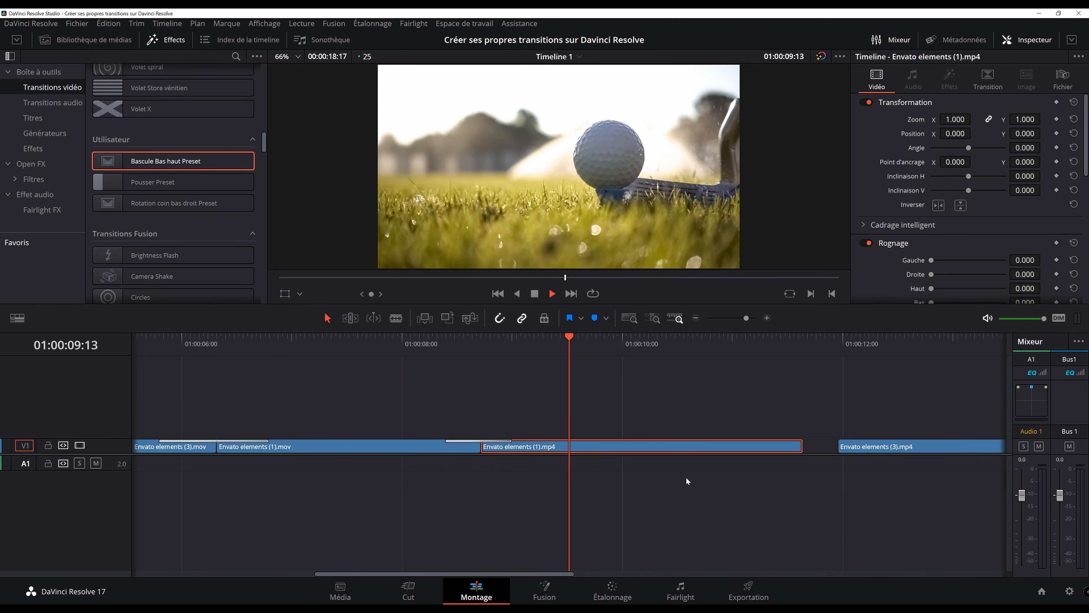